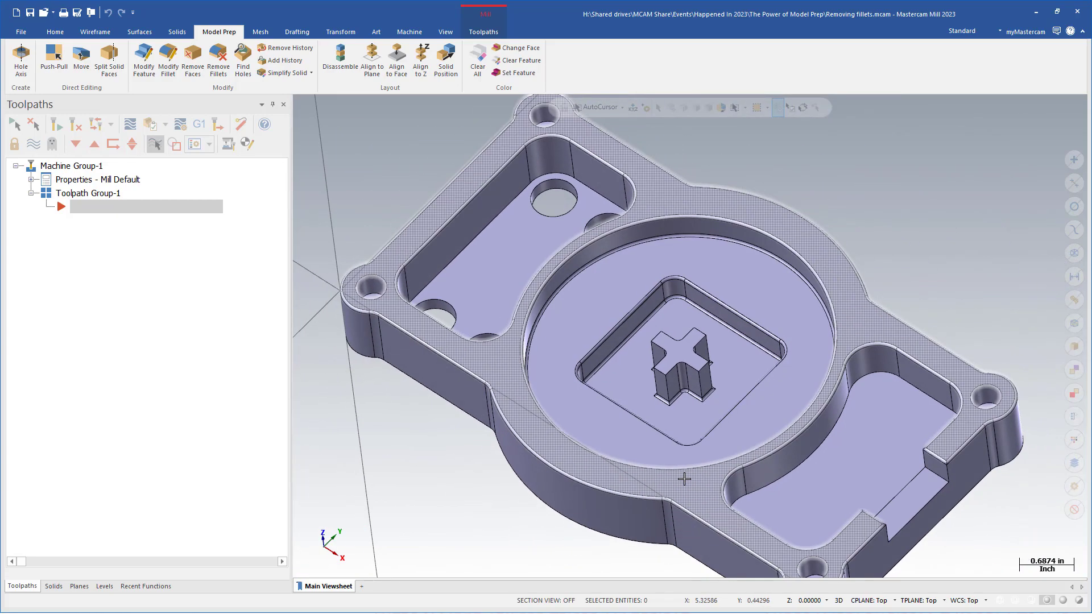
- Try to select all fillets of matching radius across the part with Modify Fillet, starting from the square pocket
middle_click_drag(684, 477, 687, 466)
scroll(688, 466, "up", 3)
middle_click_drag(672, 382, 681, 505)
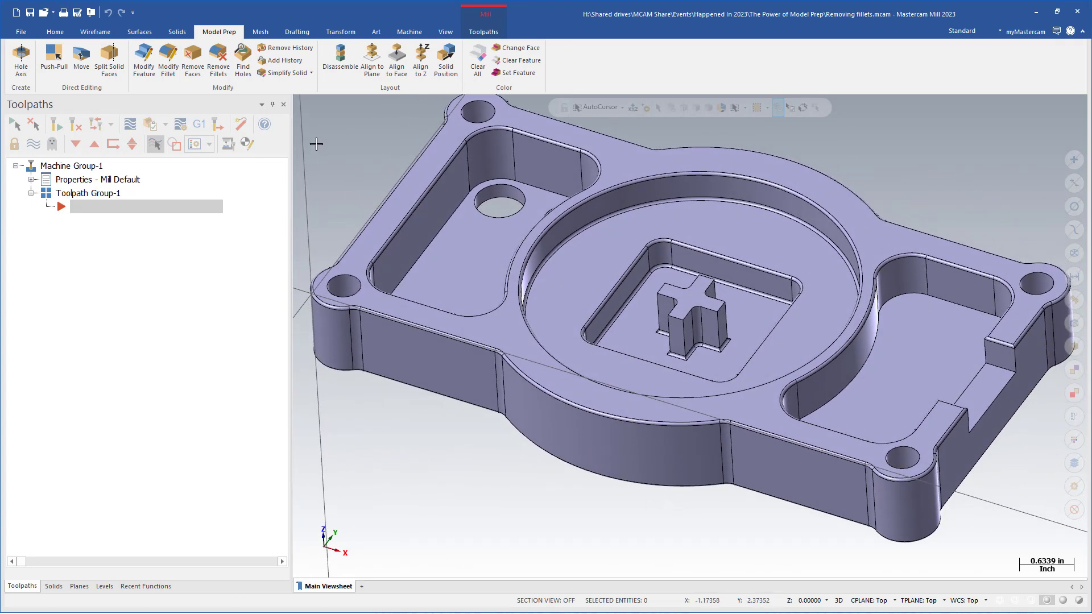
left_click(168, 58)
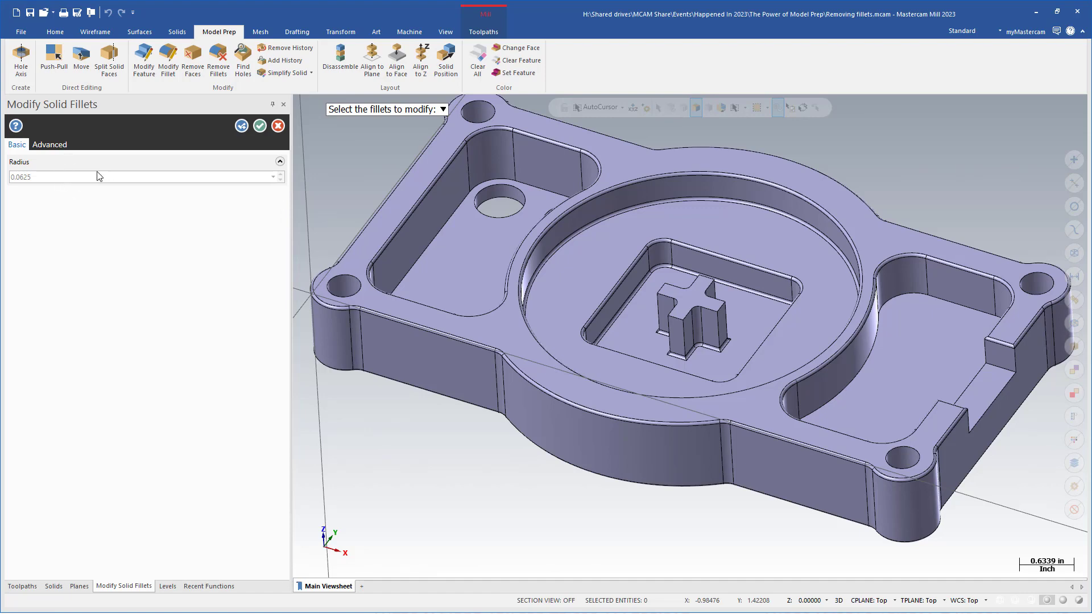
left_click(55, 146)
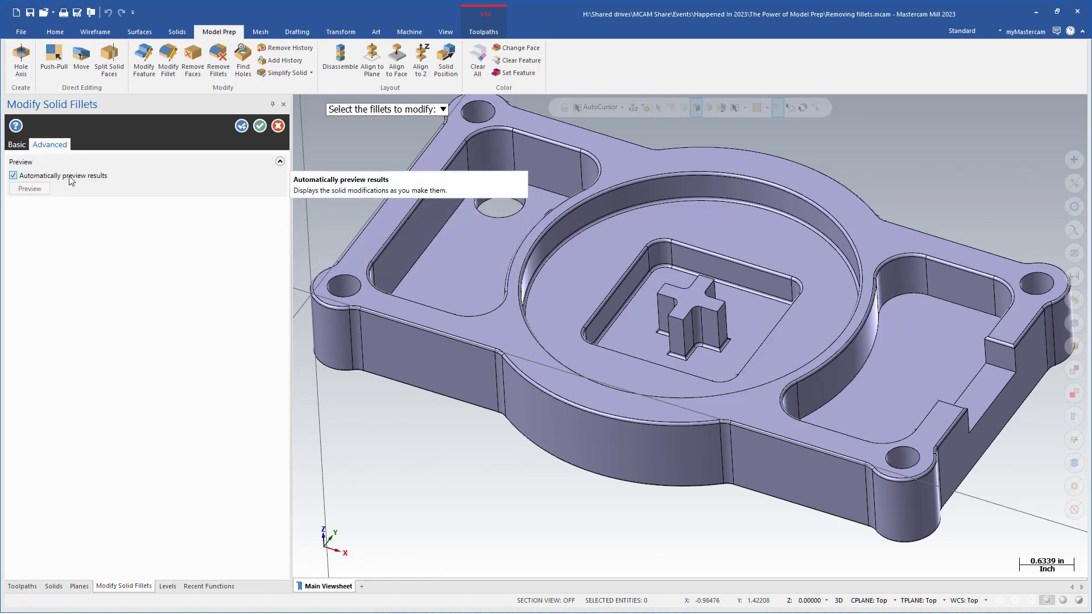
left_click(17, 145)
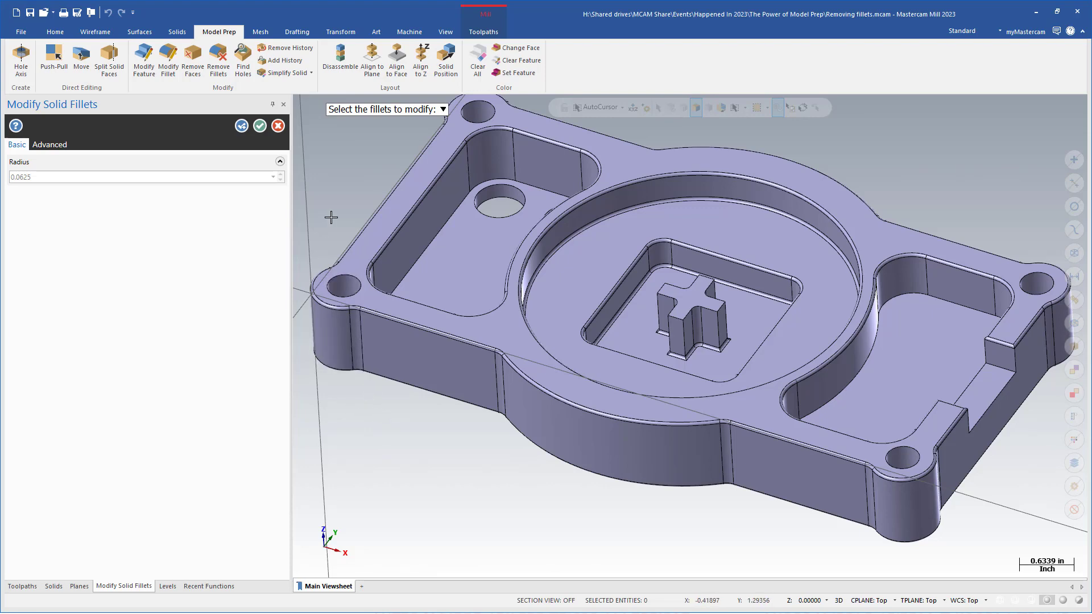
mouse_move(415, 110)
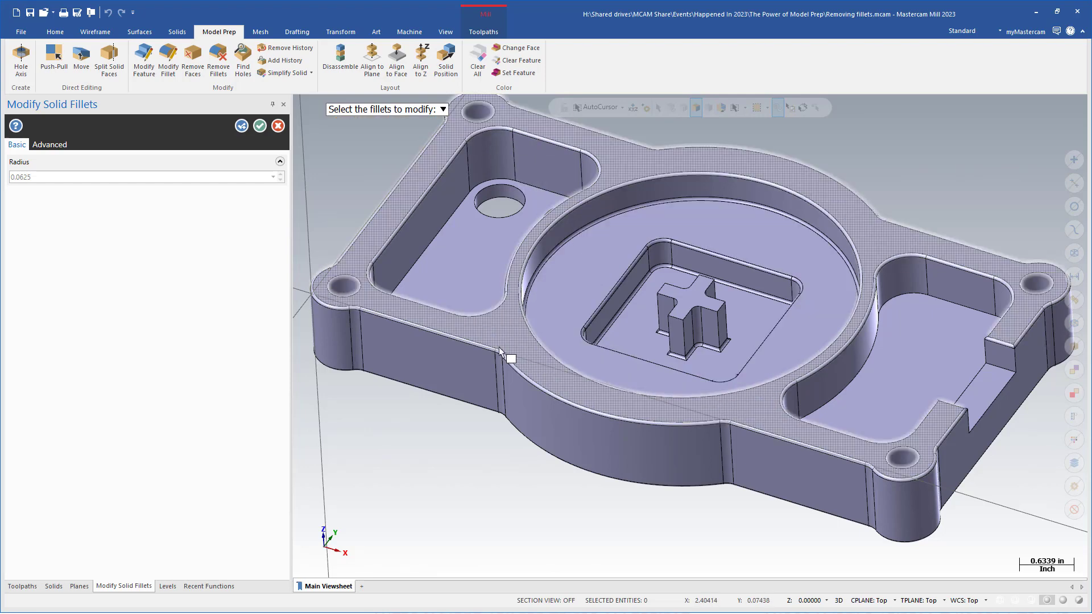
scroll(499, 347, "up", 3)
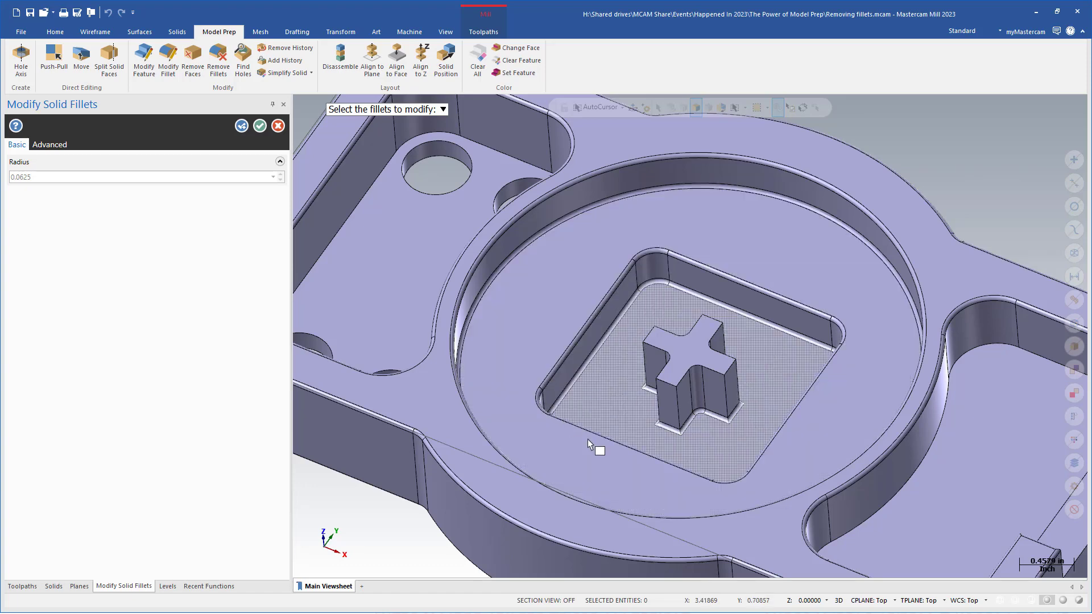
left_click(579, 341)
scroll(578, 341, "down", 5)
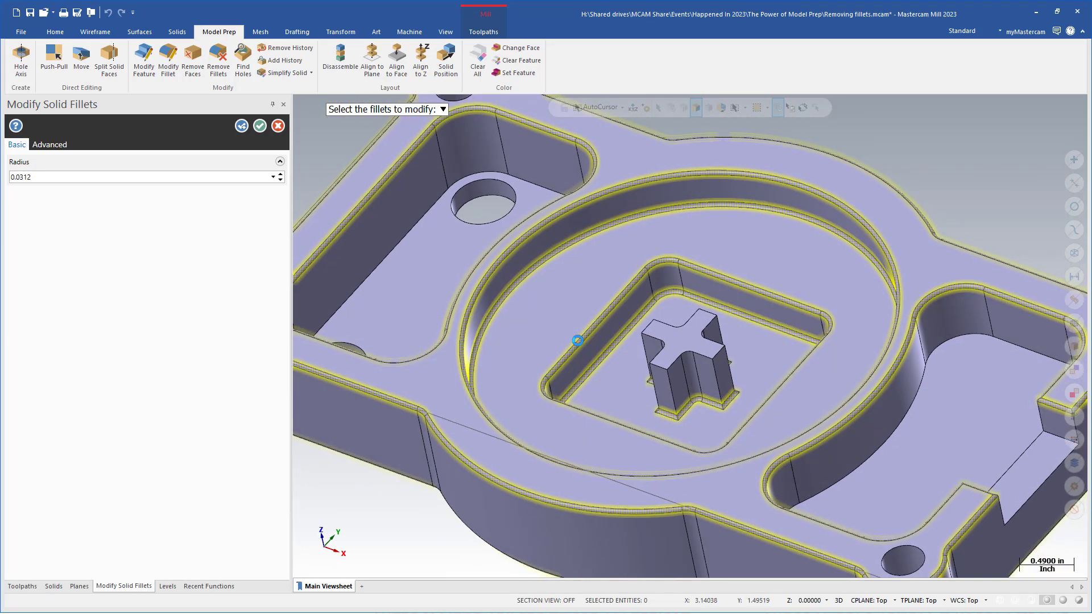
scroll(578, 341, "down", 1)
middle_click_drag(578, 340, 582, 332)
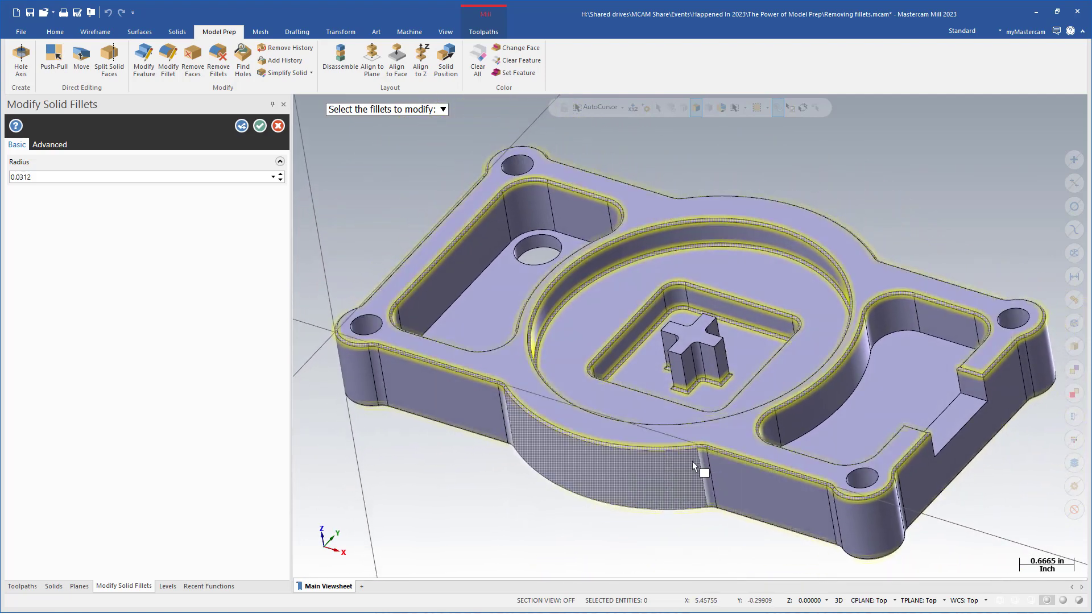
scroll(547, 410, "up", 3)
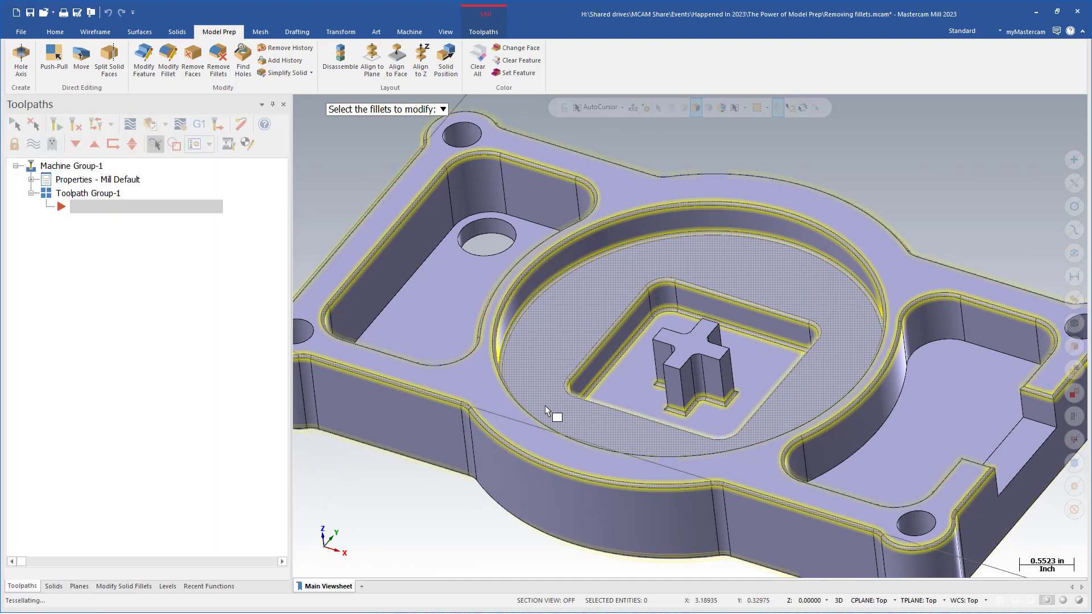
key("Escape")
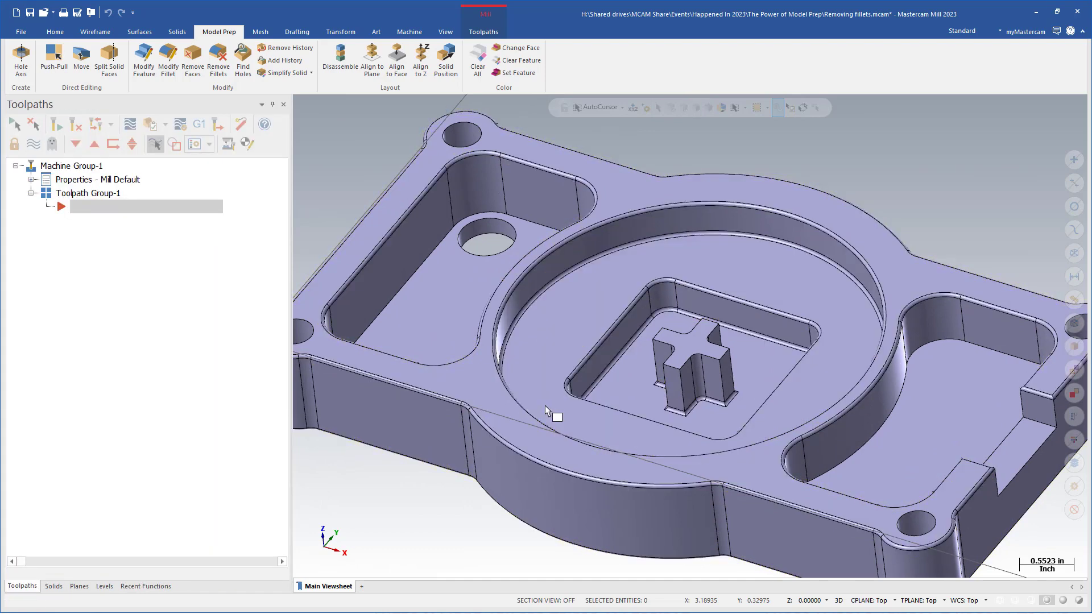
left_click(144, 63)
middle_click_drag(538, 330, 593, 342)
scroll(617, 343, "up", 1)
scroll(617, 343, "up", 3)
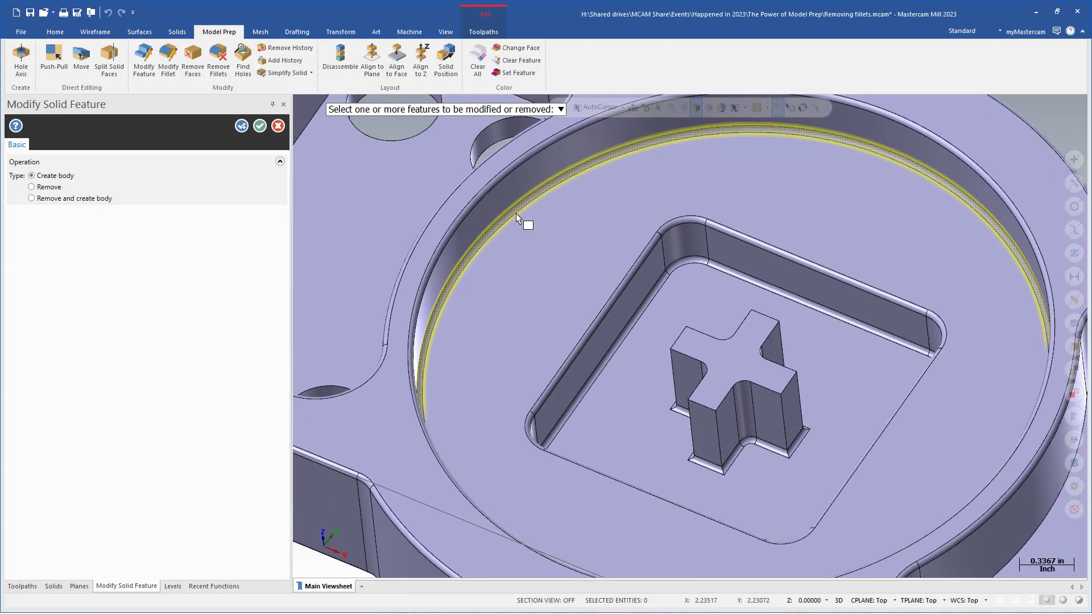
middle_click_drag(615, 300, 645, 292)
scroll(611, 377, "up", 1)
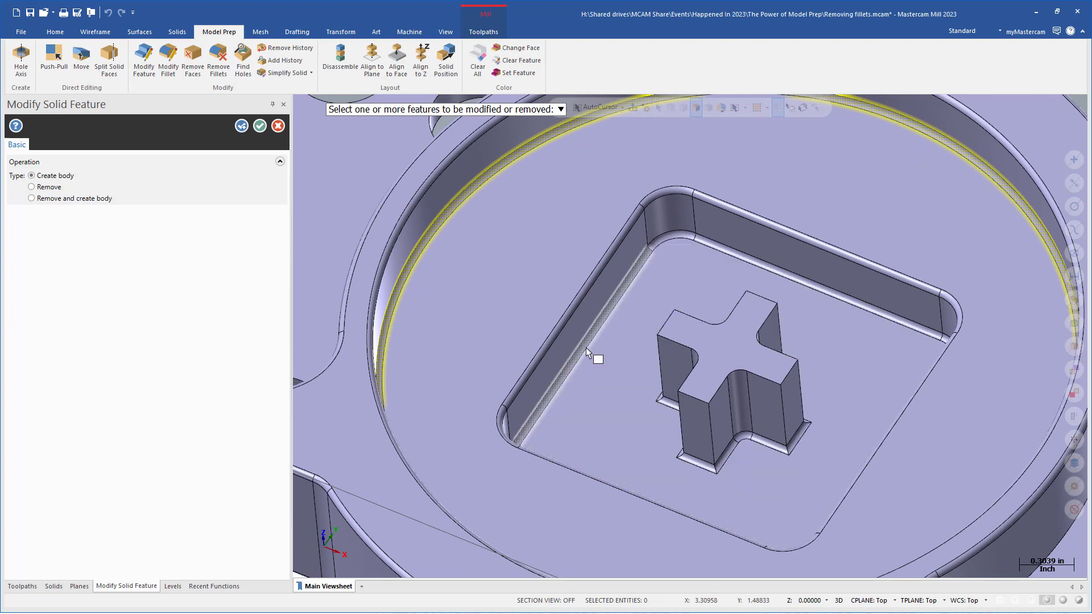
mouse_move(528, 110)
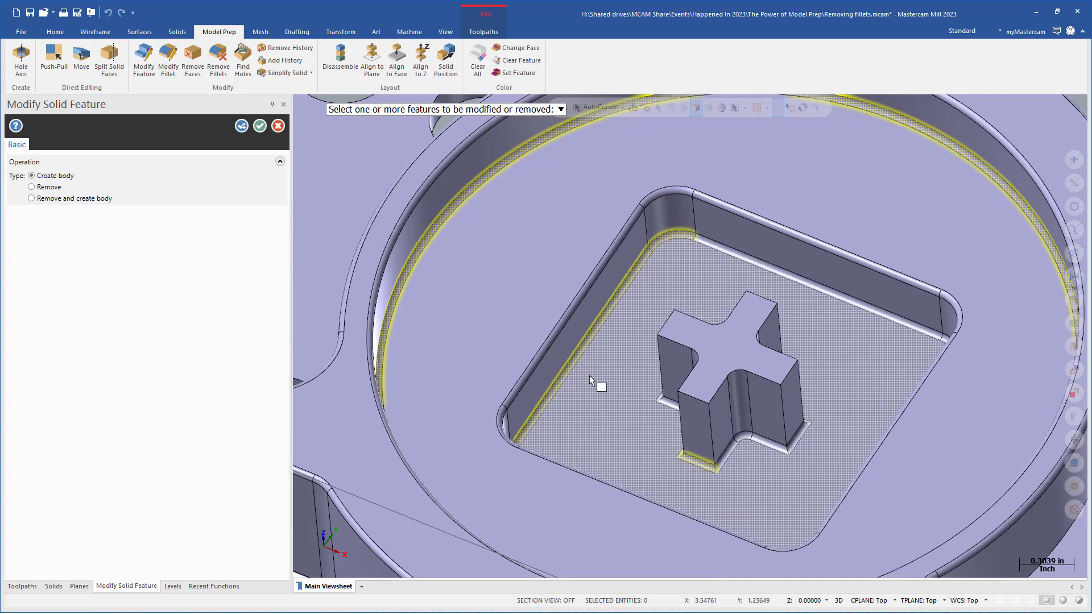
left_click(278, 126)
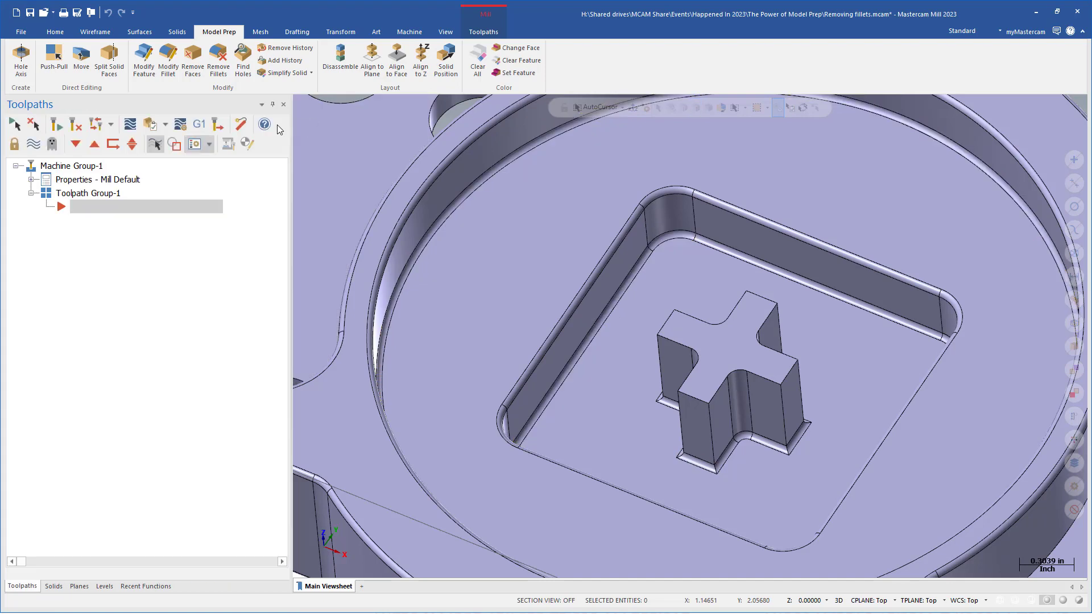
- Select the floor fillets of the square pocket, cross-shaped boss and round pocket for Modify Fillet
left_click(168, 60)
mouse_move(446, 292)
middle_mouse_down()
mouse_move(561, 308)
mouse_move(600, 337)
middle_mouse_up()
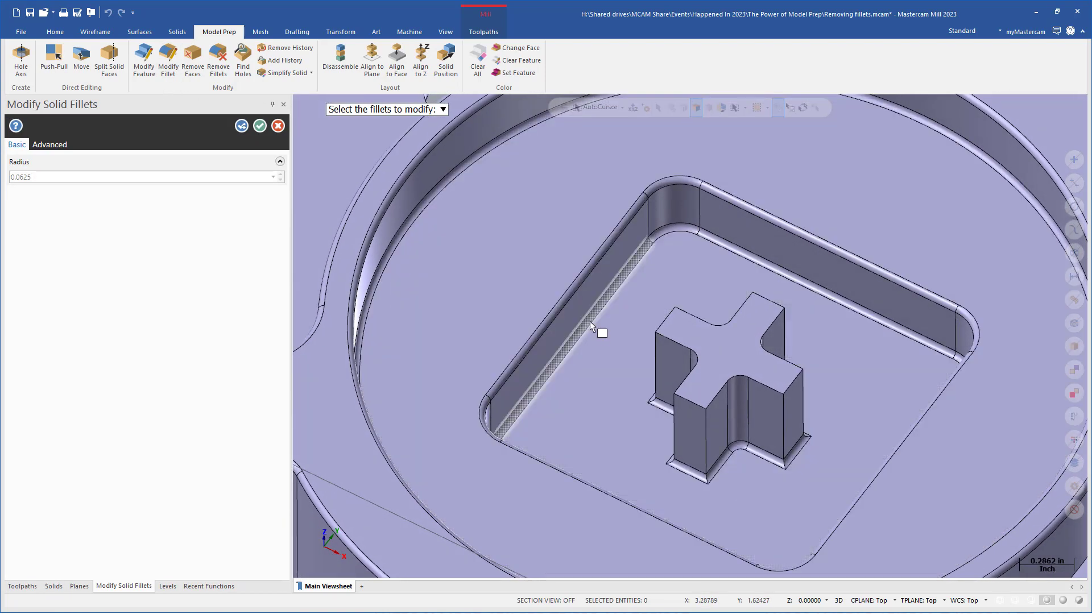
left_click(590, 322)
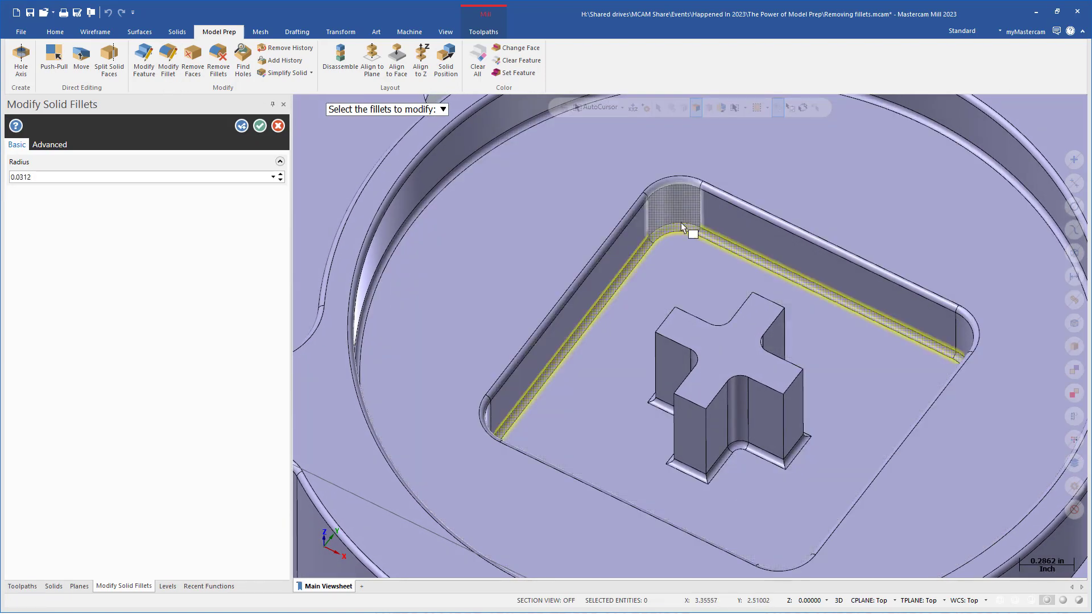
left_click(757, 457)
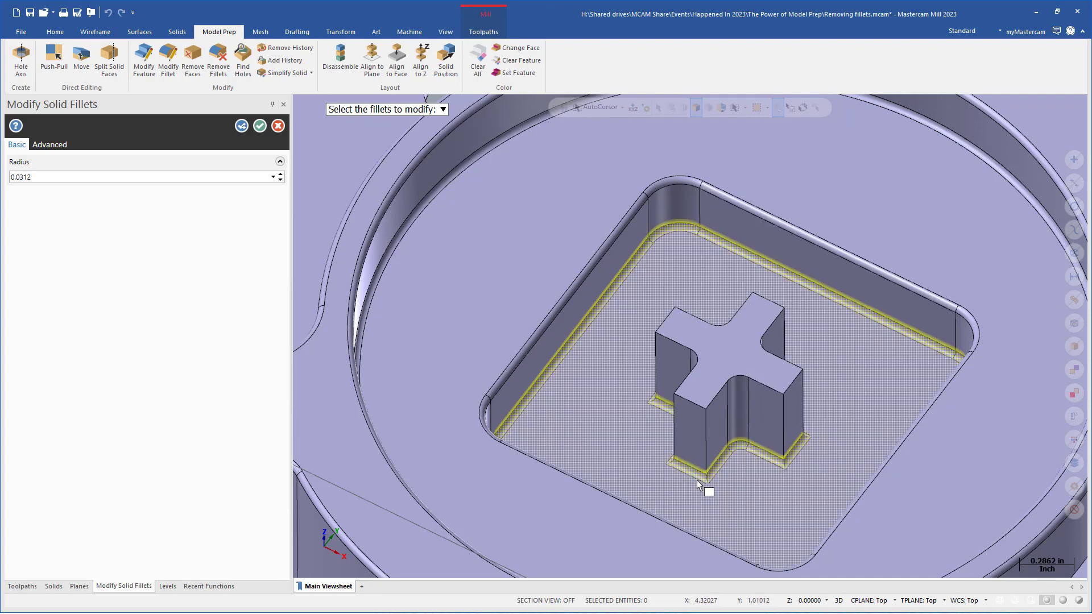
scroll(631, 377, "down", 1)
scroll(632, 377, "down", 1)
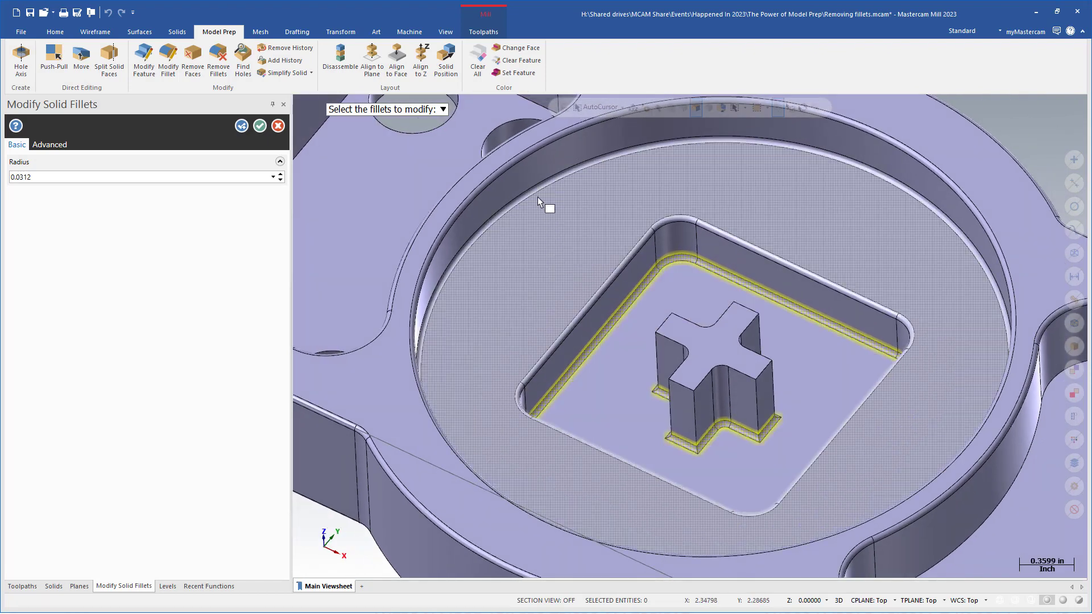
left_click(535, 188)
scroll(576, 261, "down", 3)
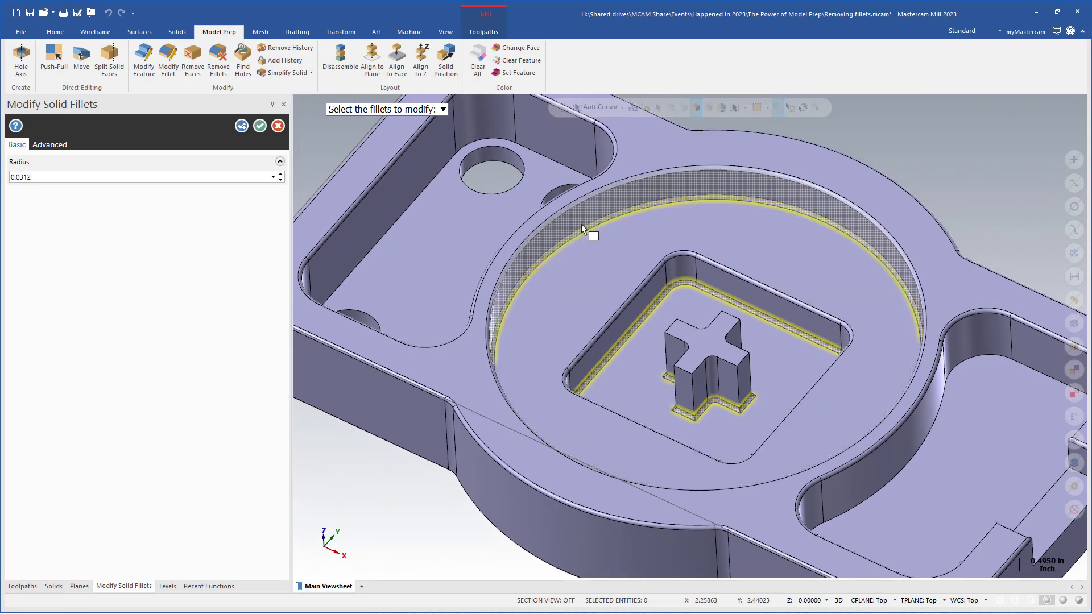
scroll(589, 272, "down", 1)
scroll(592, 278, "up", 1)
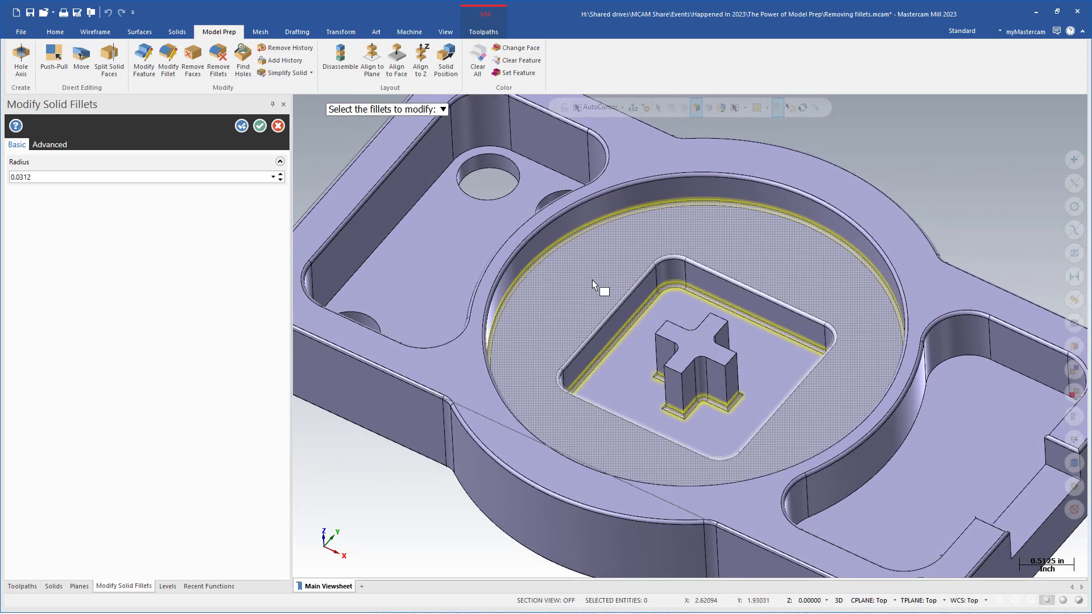
- Set the radius of the selected floor fillets to 0.0625 and apply the change
left_click(66, 177)
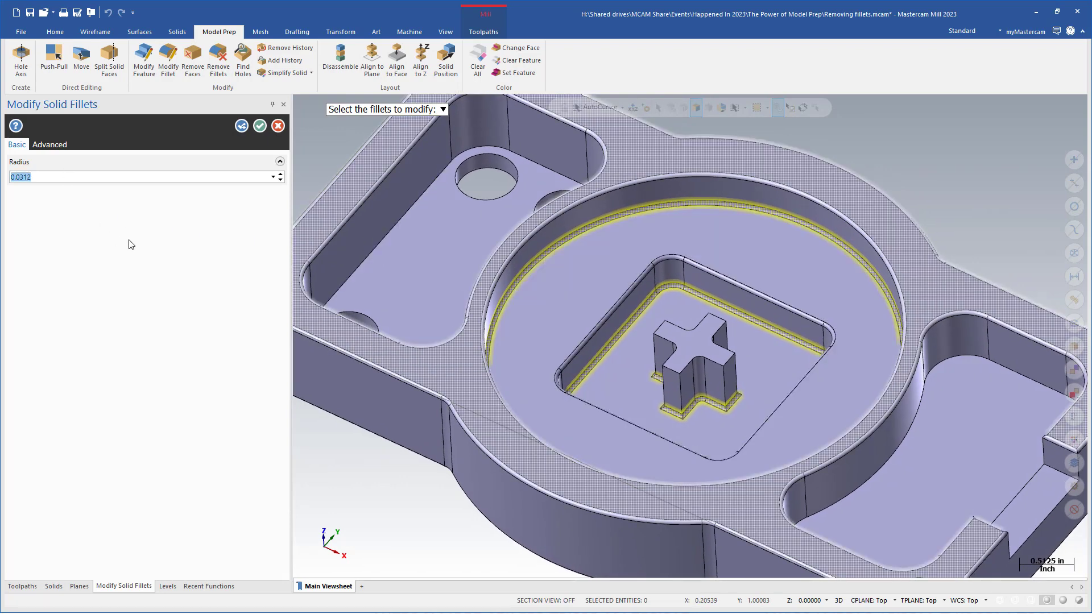
type("0.0625")
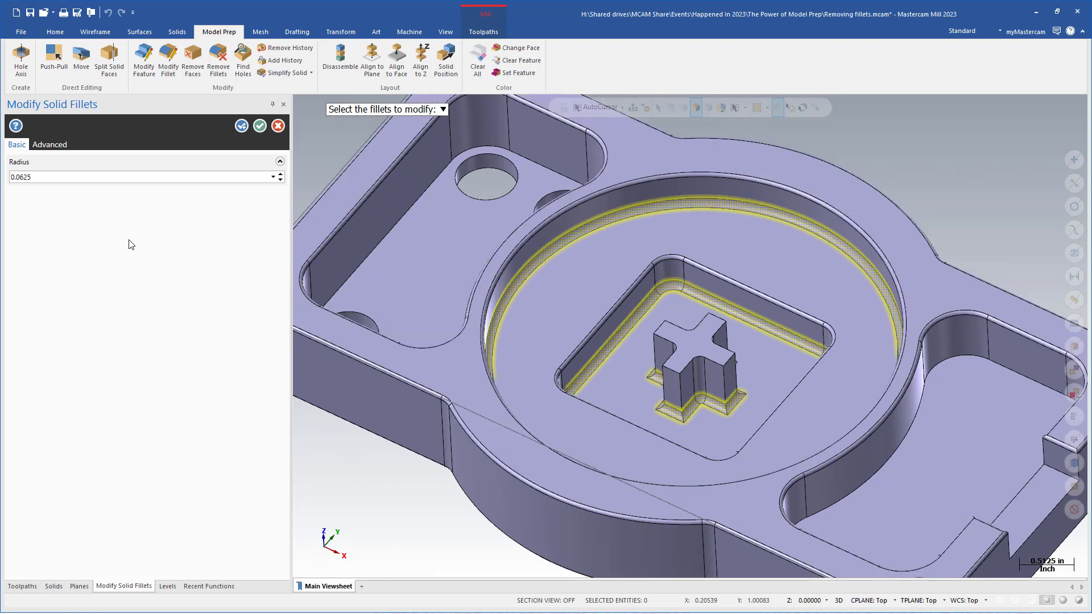
scroll(131, 244, "up", 5)
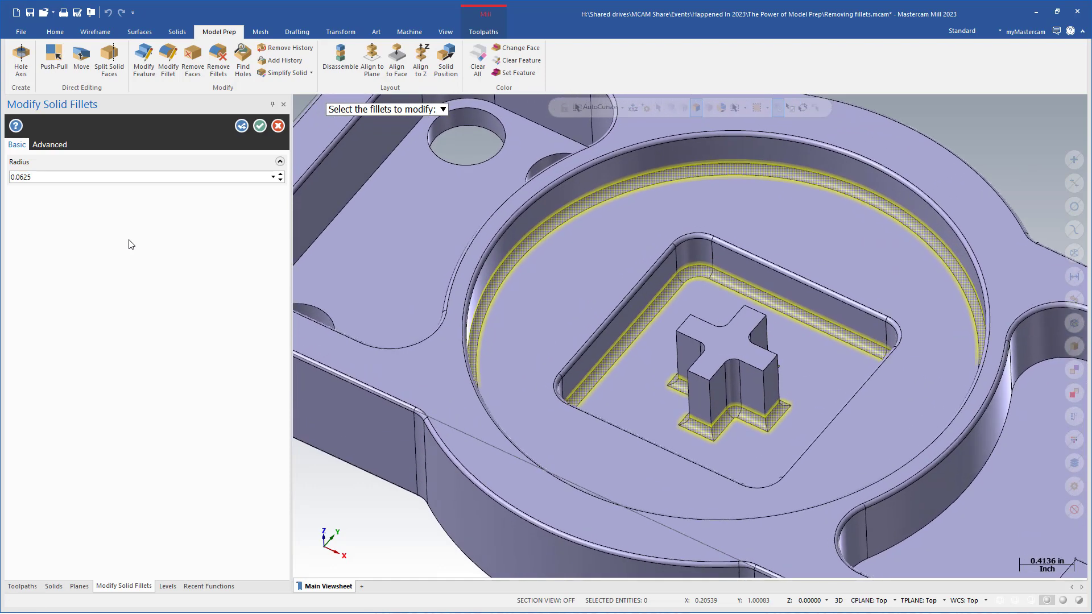
left_click(259, 127)
scroll(568, 310, "up", 1)
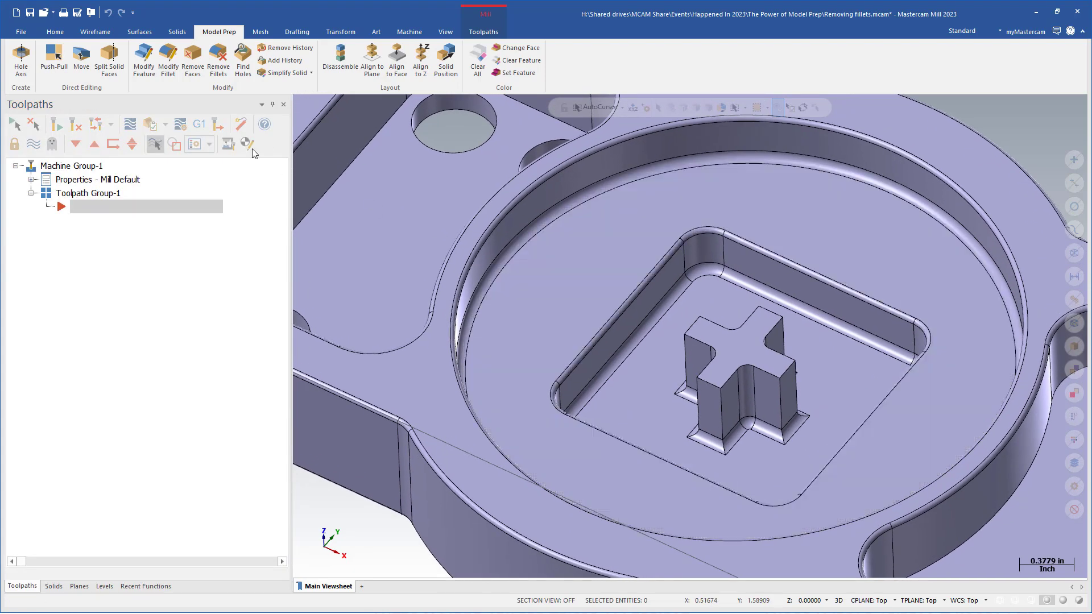
left_click(168, 63)
scroll(523, 234, "up", 1)
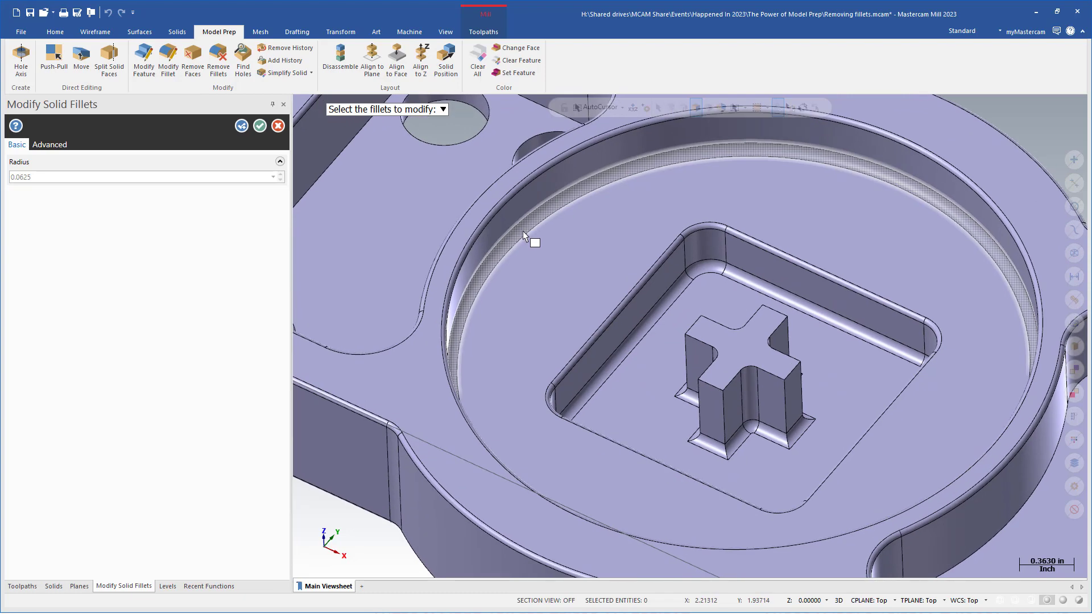
left_click(523, 231)
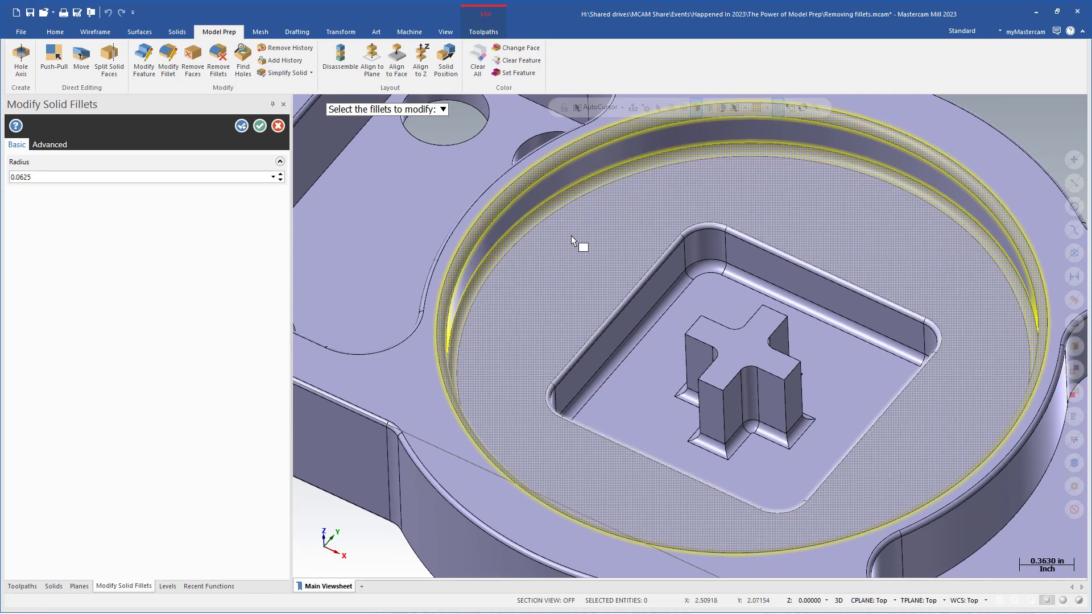
scroll(572, 237, "down", 1)
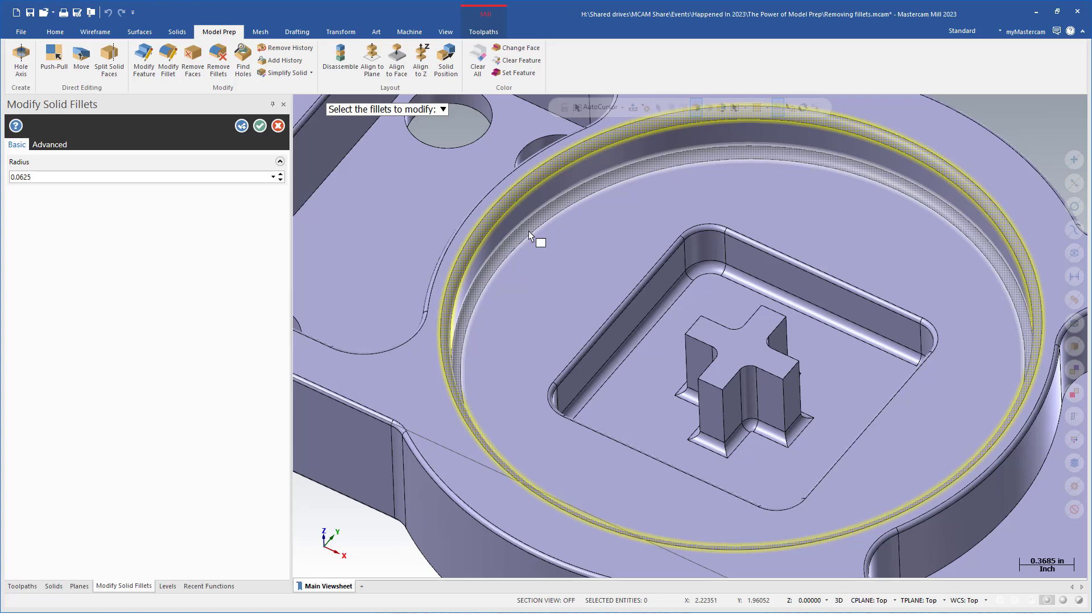
key("Escape")
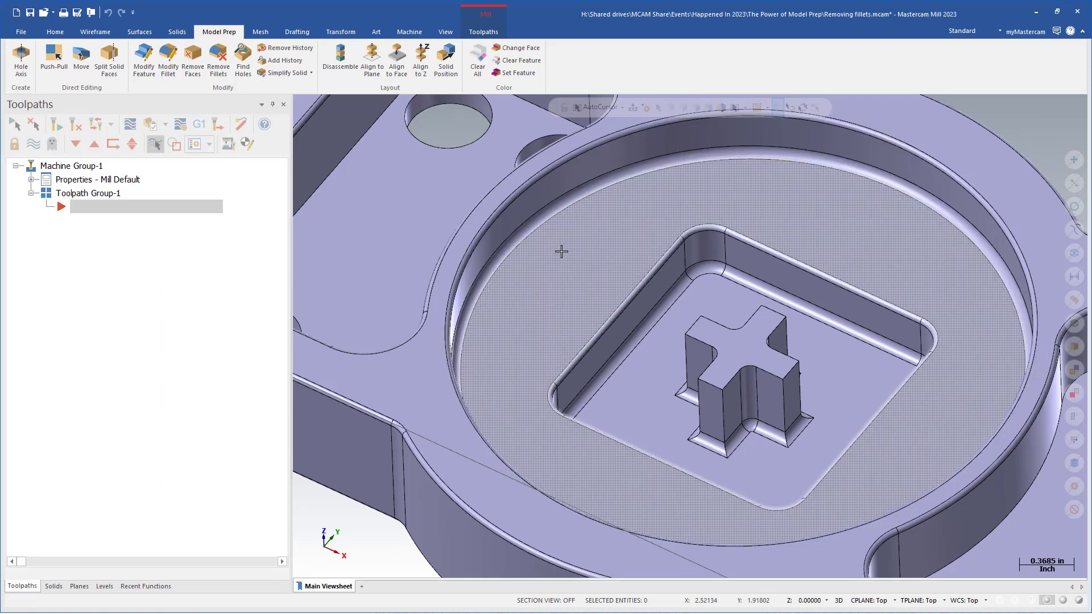
- Start Remove Fillets and select the fillets along the part's outer top edge, including the open notched pocket
scroll(692, 295, "down", 3)
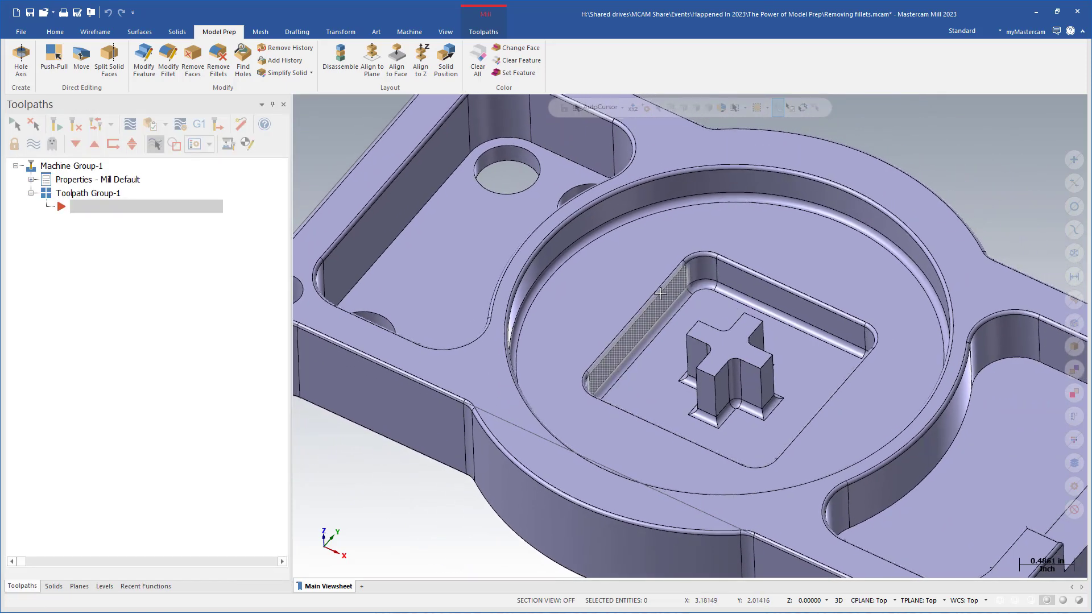
scroll(660, 294, "down", 1)
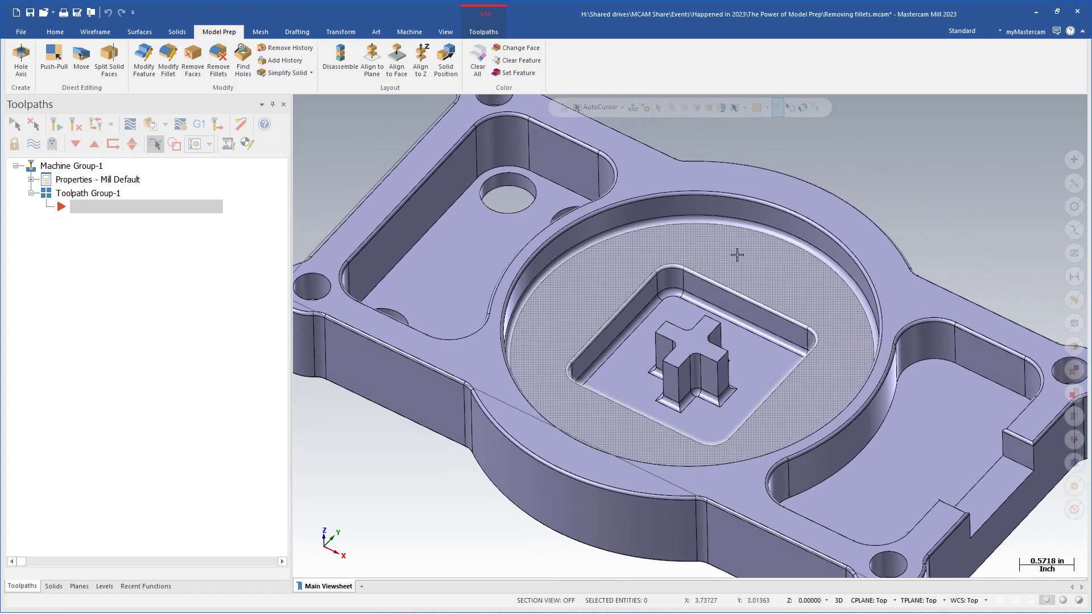
scroll(636, 273, "down", 1)
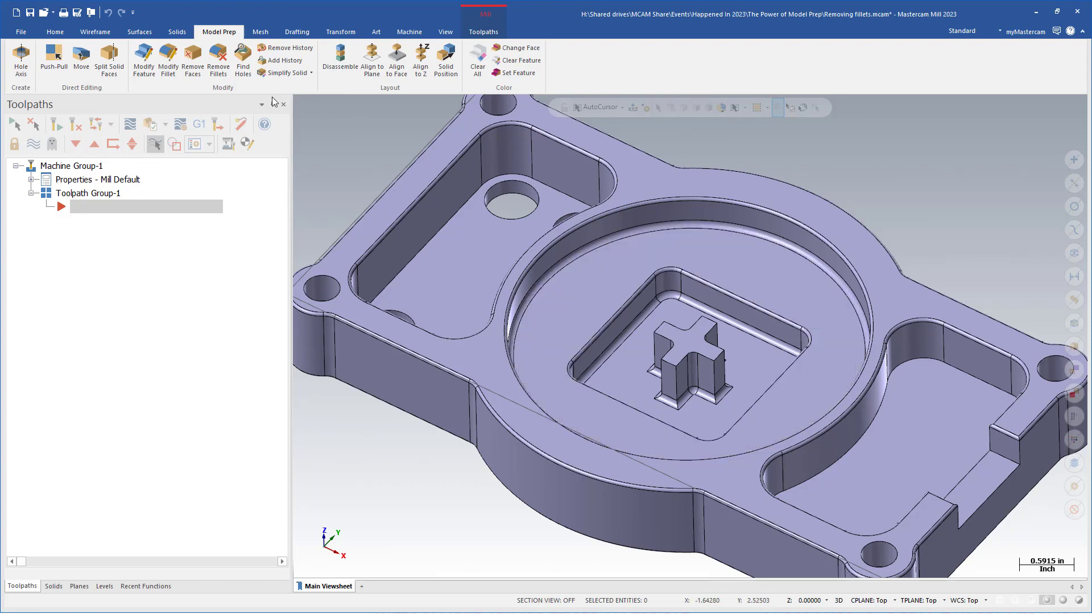
left_click(228, 79)
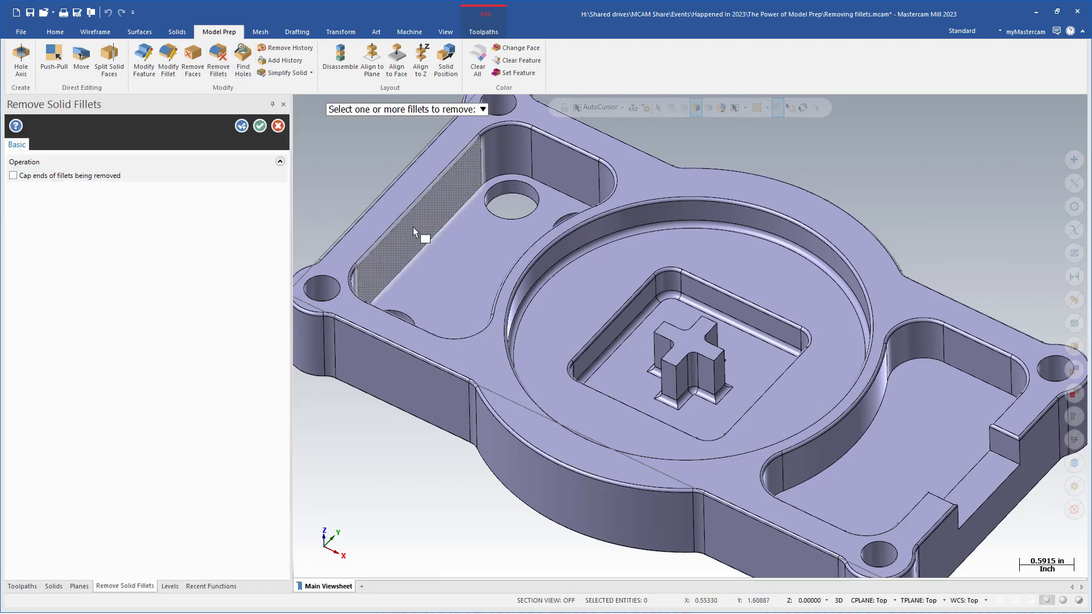
scroll(475, 402, "up", 1)
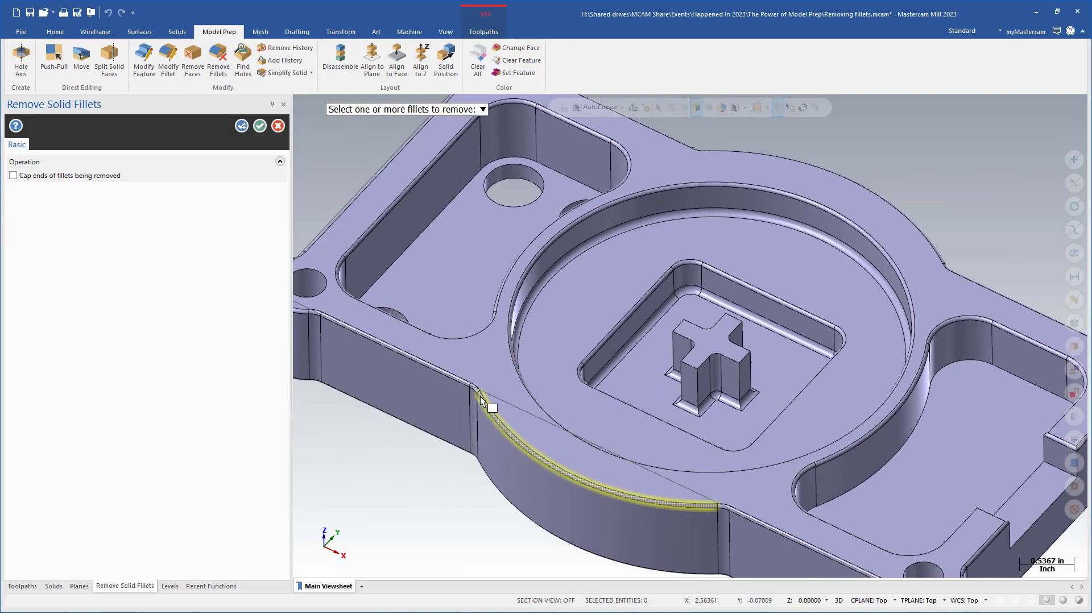
scroll(478, 398, "down", 1)
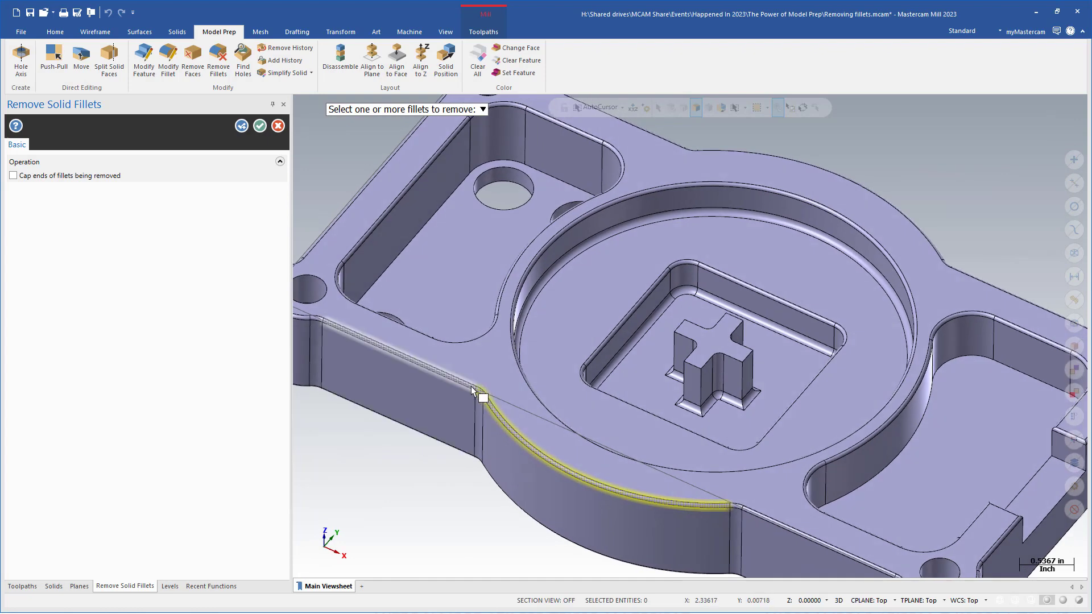
scroll(480, 392, "down", 1)
scroll(458, 387, "up", 1)
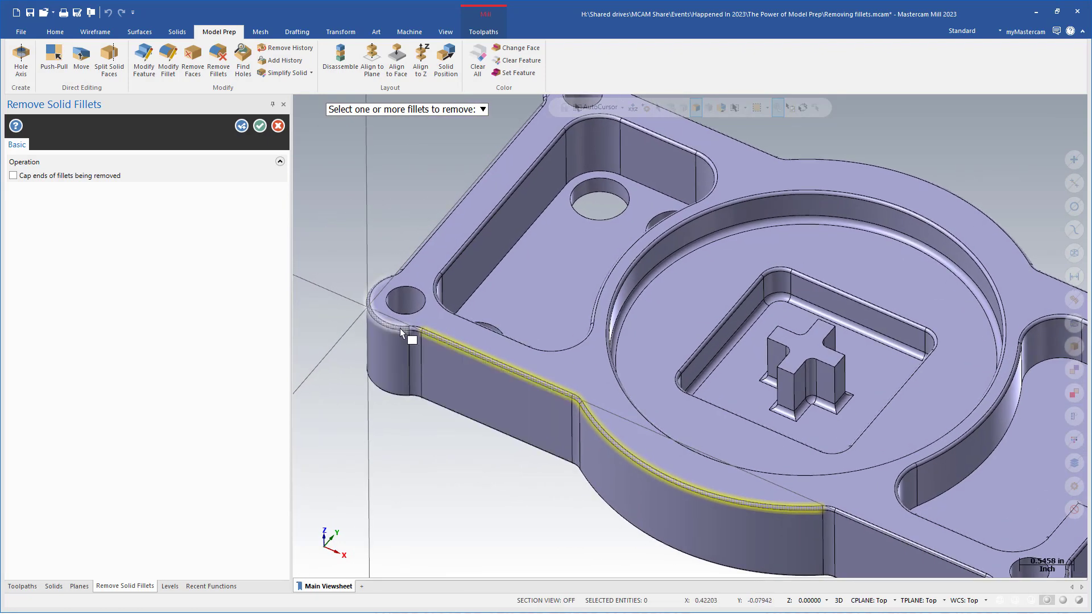
scroll(400, 329, "down", 2)
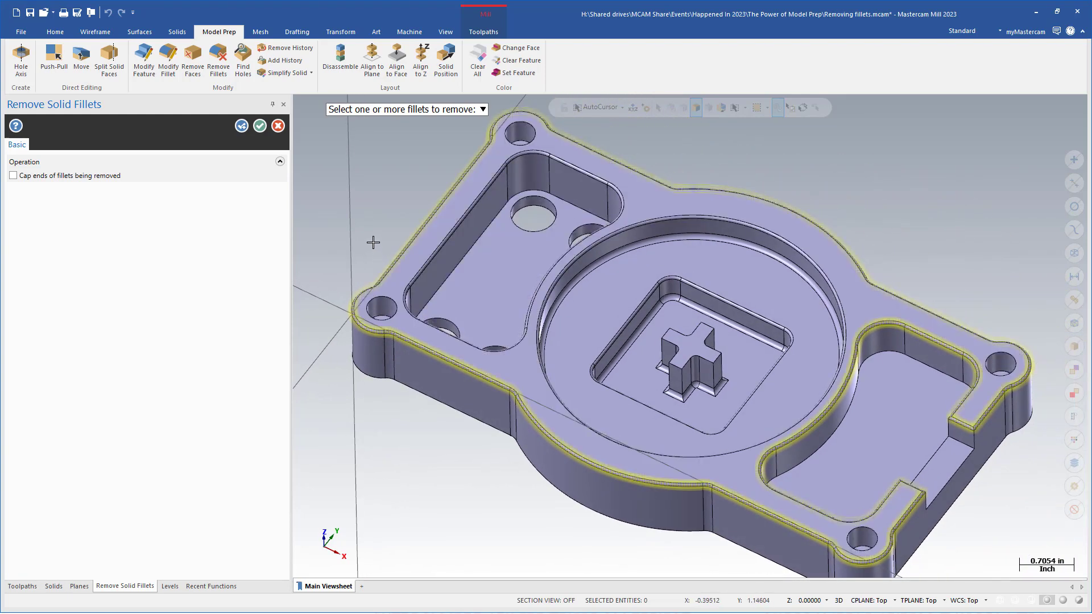
middle_click_drag(373, 242, 374, 238)
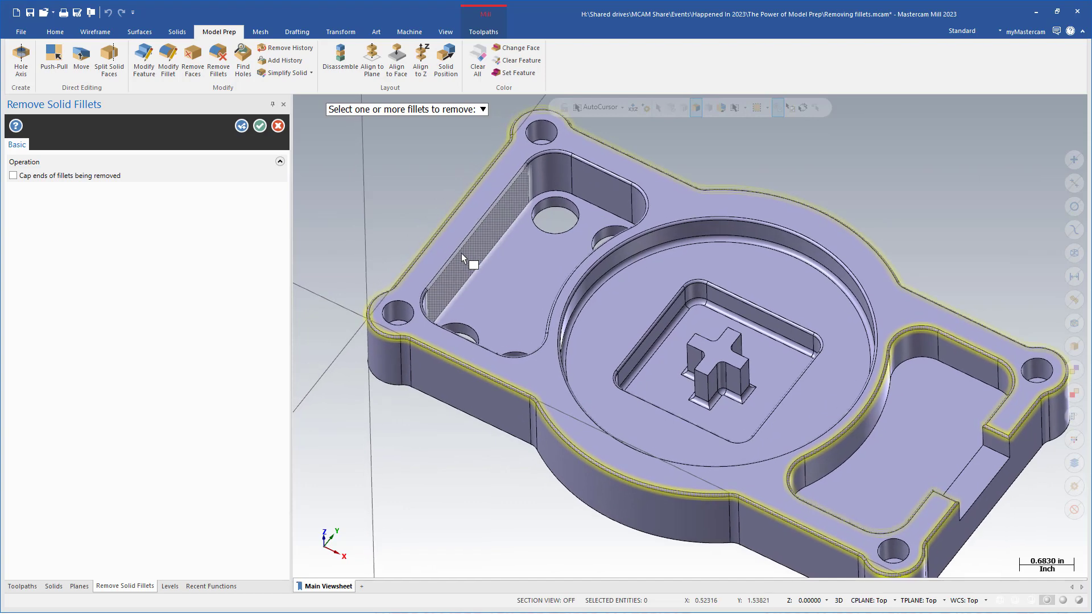
- Add the top-edge fillets of the pocket with holes, round pocket and square pocket to the selection, and remove all selected fillets
scroll(461, 244, "up", 1)
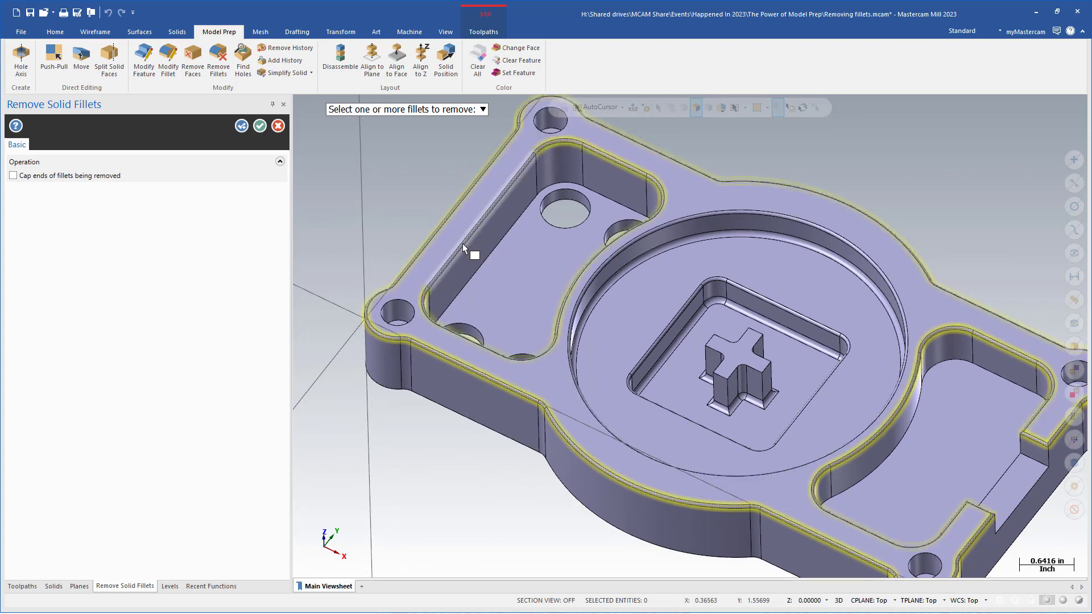
scroll(654, 230, "up", 3)
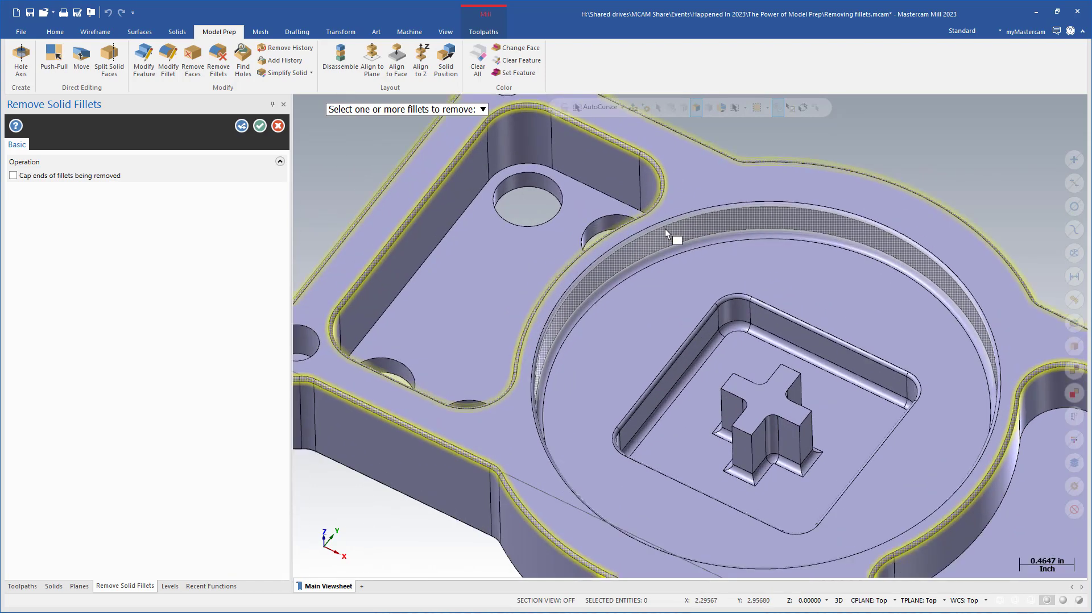
left_click(722, 303)
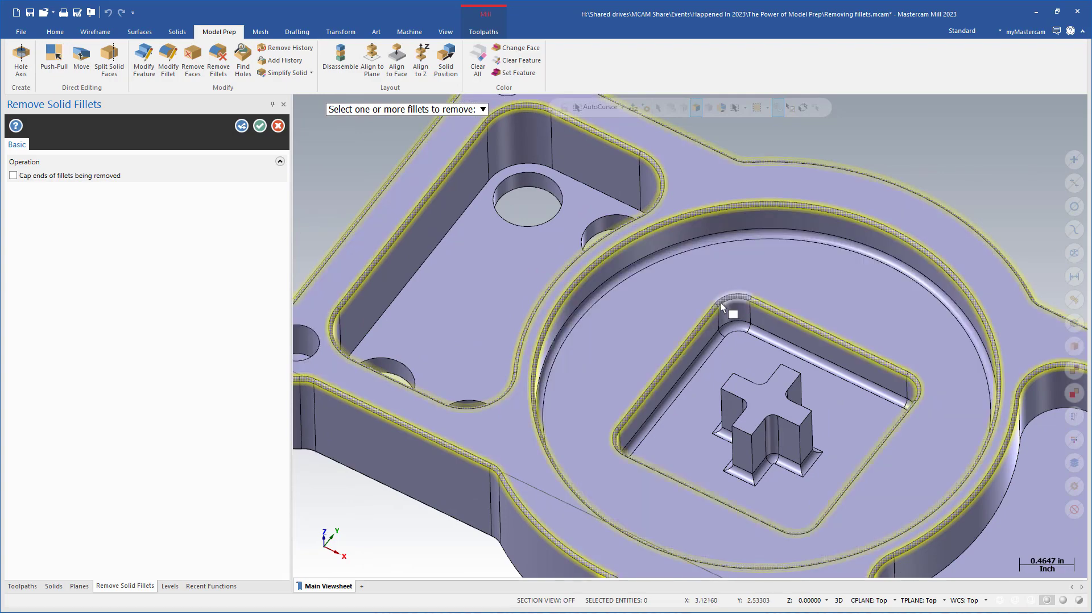
middle_click_drag(623, 361, 614, 346)
scroll(614, 351, "down", 3)
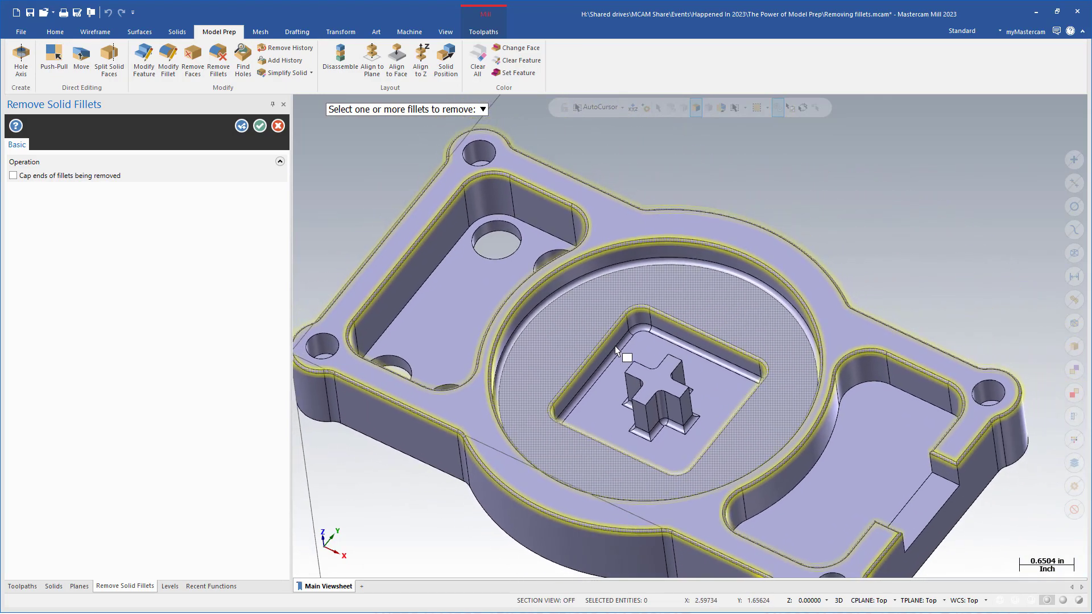
left_click(260, 125)
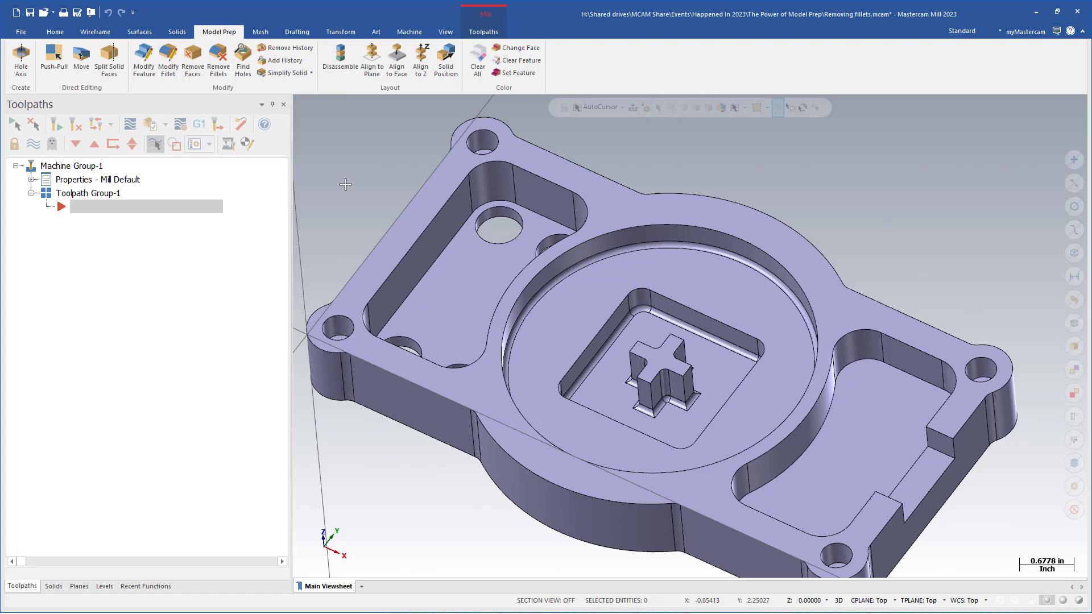
- Examine the part's top edges, the pocket with holes, and the floor fillets of the round and square pockets
scroll(514, 234, "up", 1)
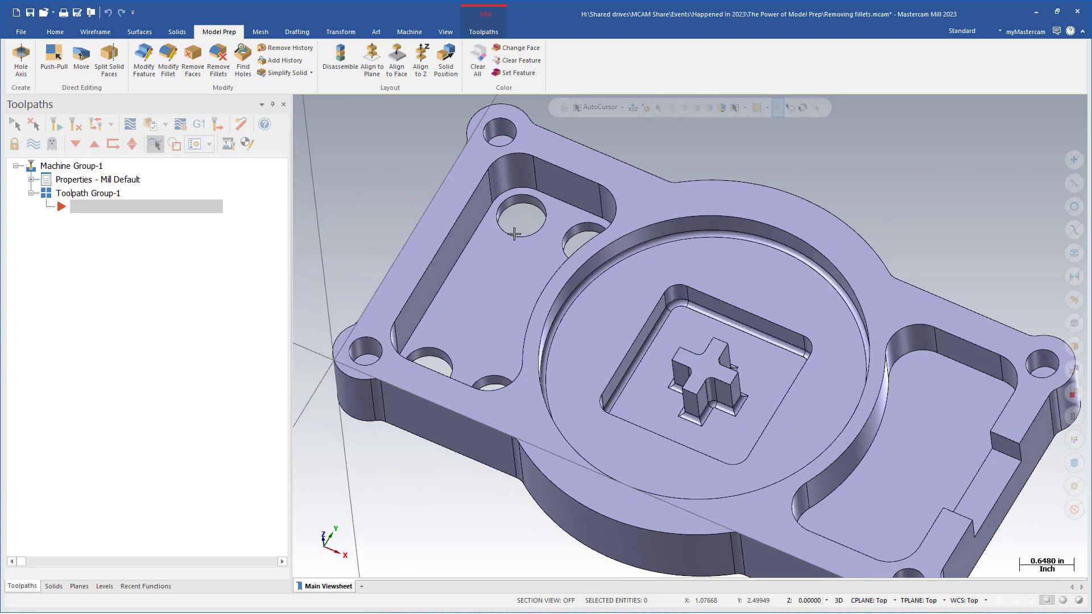
scroll(514, 234, "up", 3)
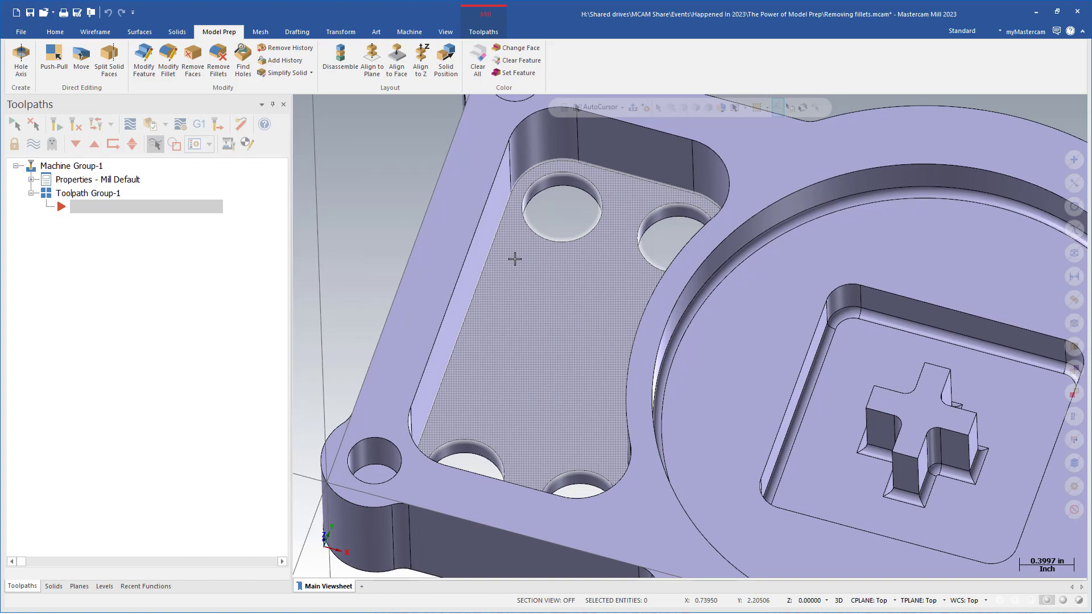
middle_click_drag(515, 259, 517, 252)
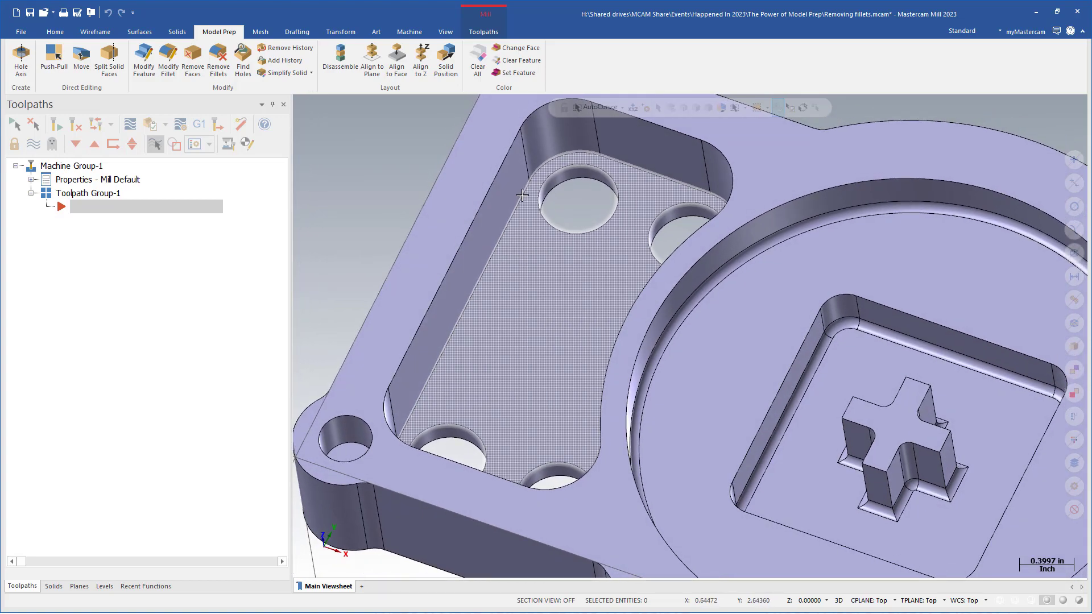
scroll(527, 251, "down", 2)
scroll(577, 296, "up", 5)
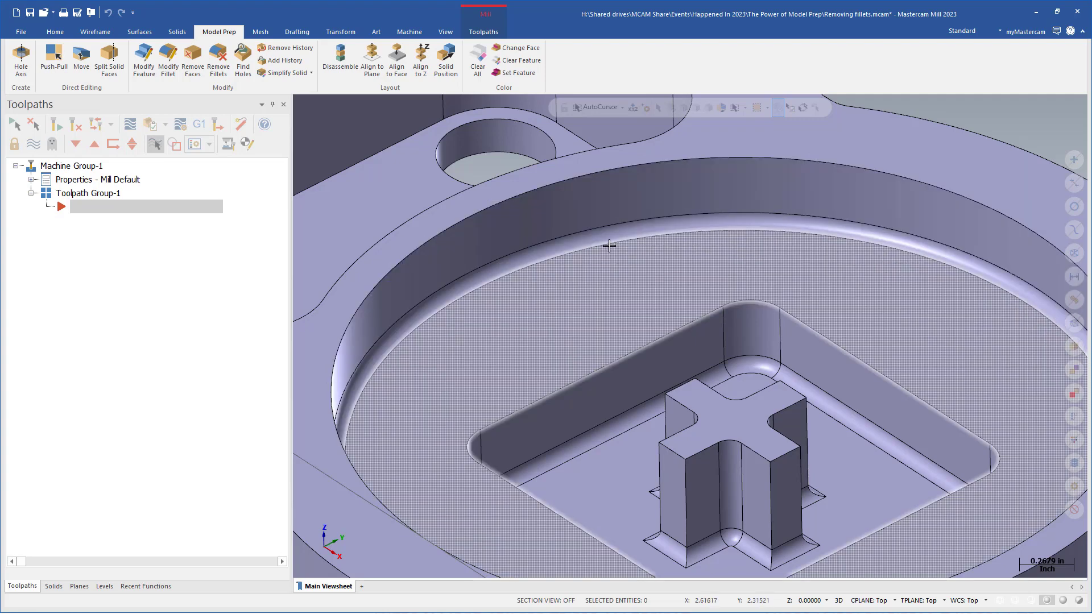
scroll(610, 246, "down", 2)
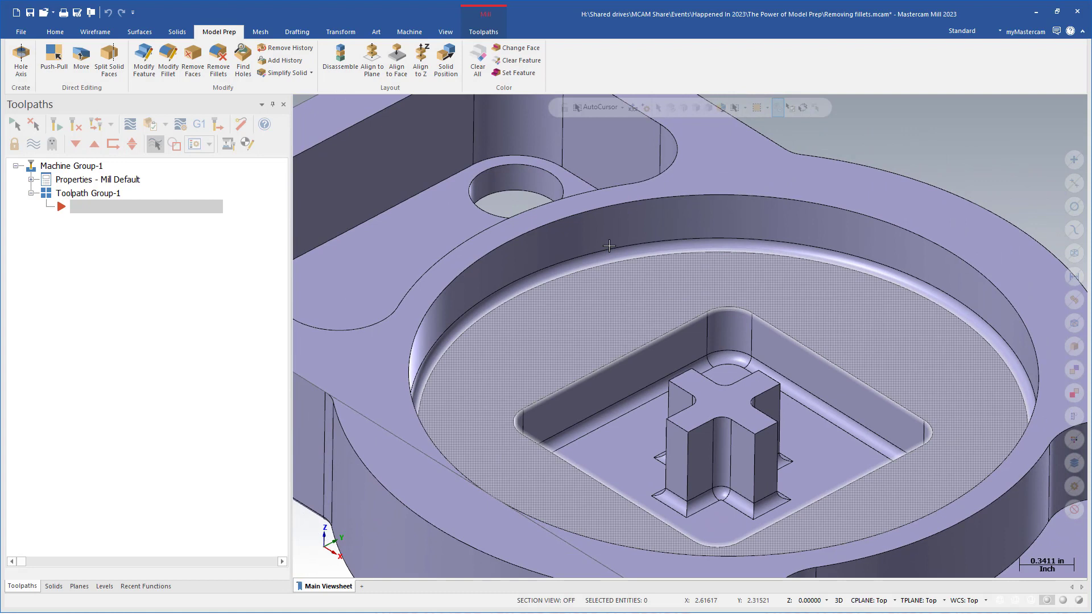
scroll(609, 246, "down", 3)
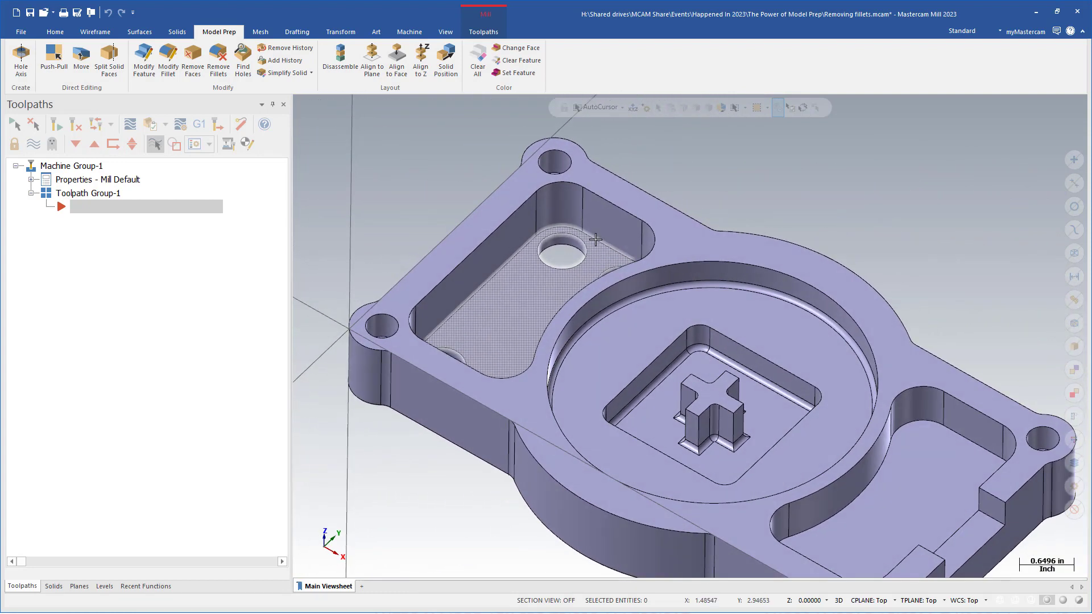
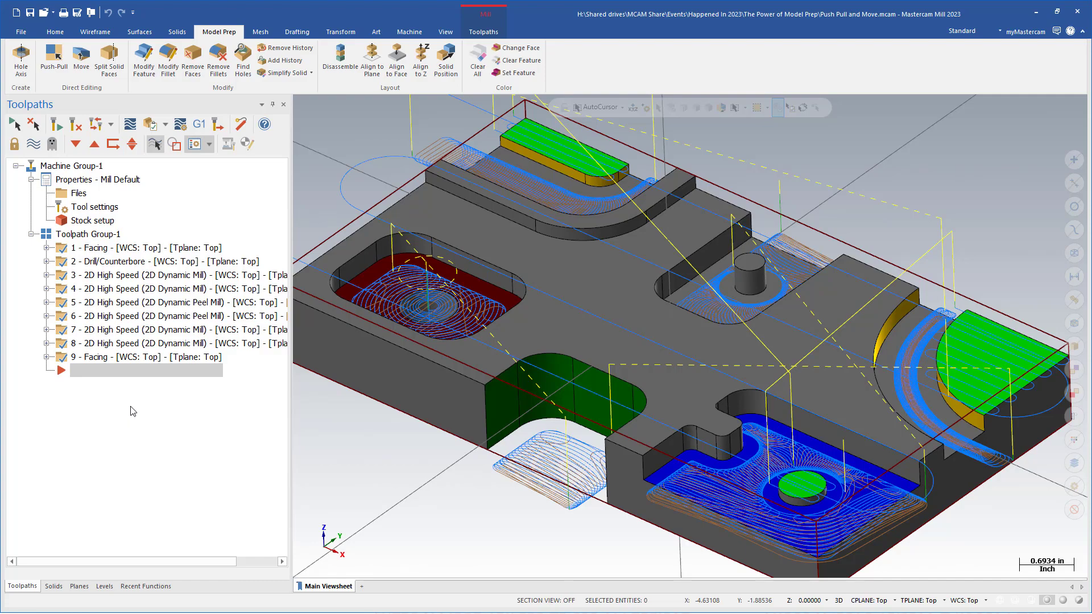
- Push-Pull the curved side face of the green quarter-round corner boss to a radius of 1.5 in
scroll(961, 244, "up", 5)
middle_click_drag(963, 259, 763, 301)
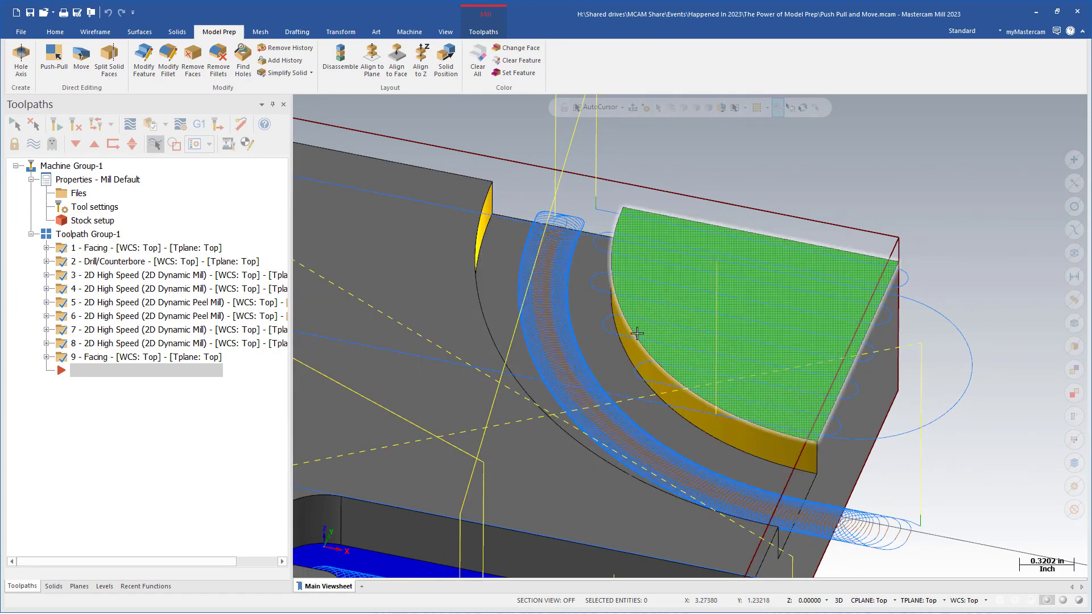
left_click(62, 57)
mouse_move(576, 376)
middle_mouse_down()
mouse_move(613, 371)
mouse_move(591, 389)
mouse_move(592, 353)
middle_mouse_up()
left_click(614, 376)
left_click(592, 353)
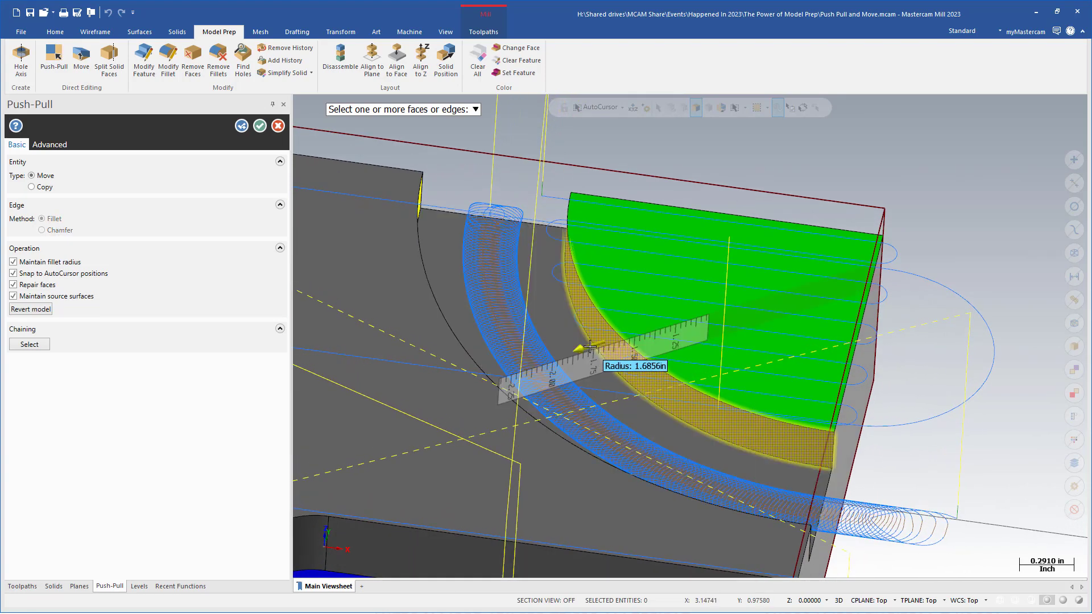
left_click_drag(590, 347, 646, 328)
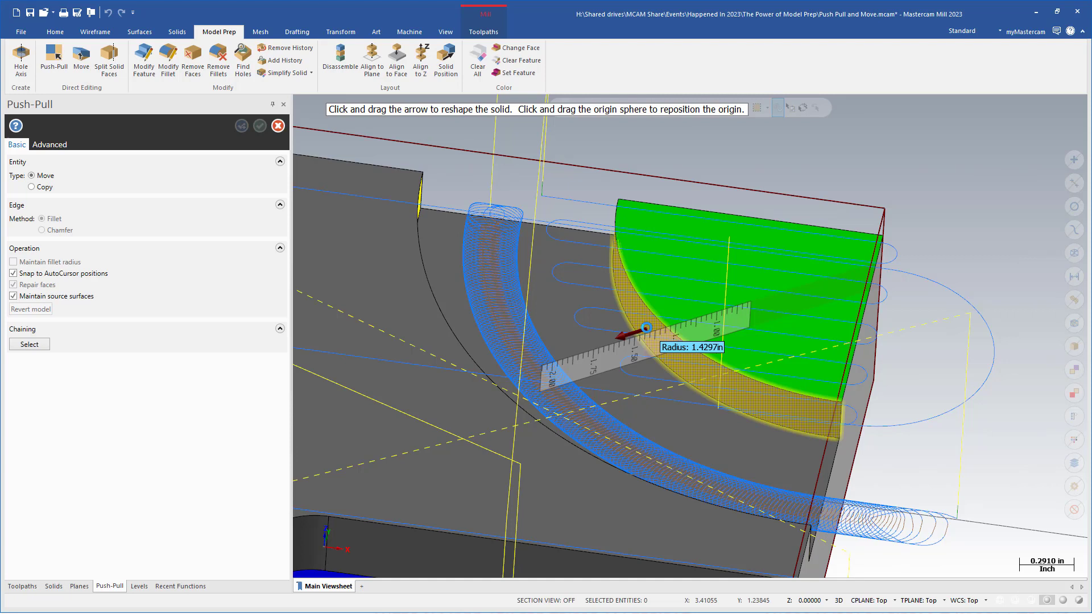
left_click_drag(646, 328, 635, 348)
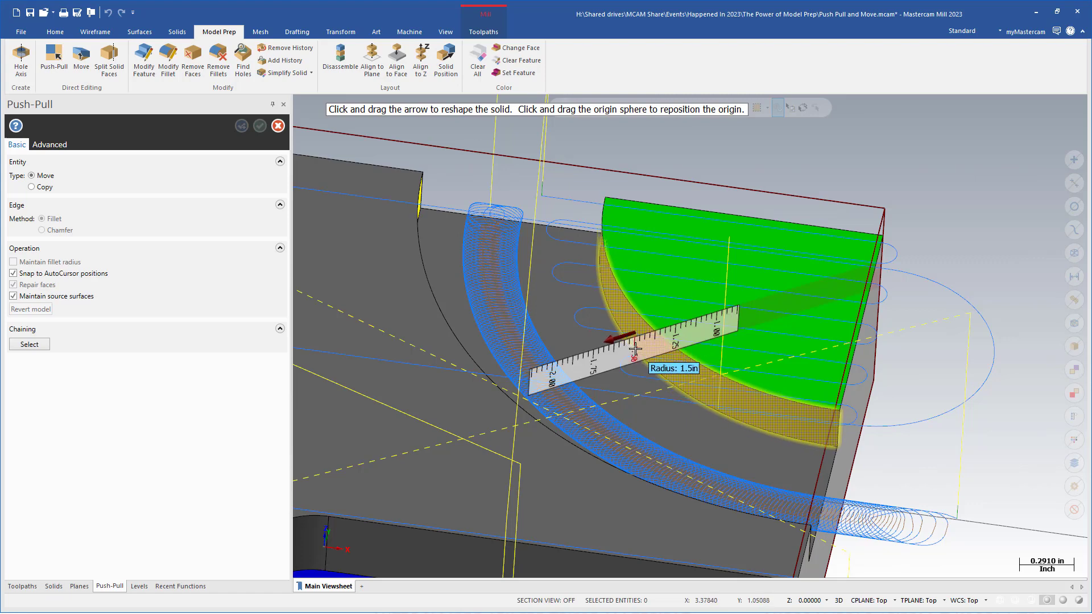
left_click(635, 349)
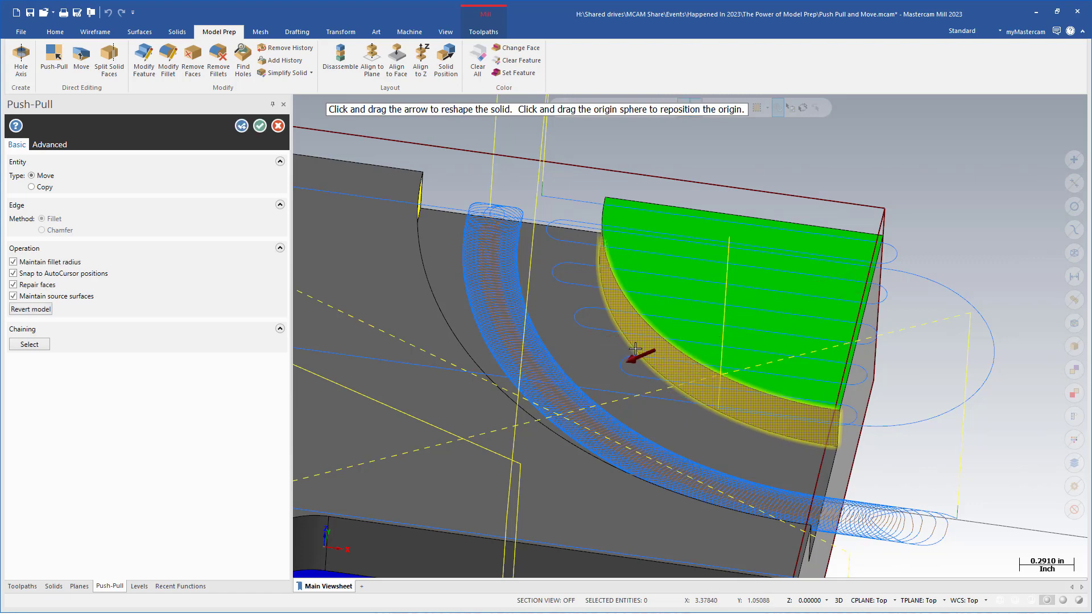
- Set the radius of the corner boss's curved face to 1.25 in
scroll(626, 357, "down", 3)
middle_click_drag(625, 357, 618, 357)
left_click_drag(664, 353, 669, 349)
type("1.25")
key("Return")
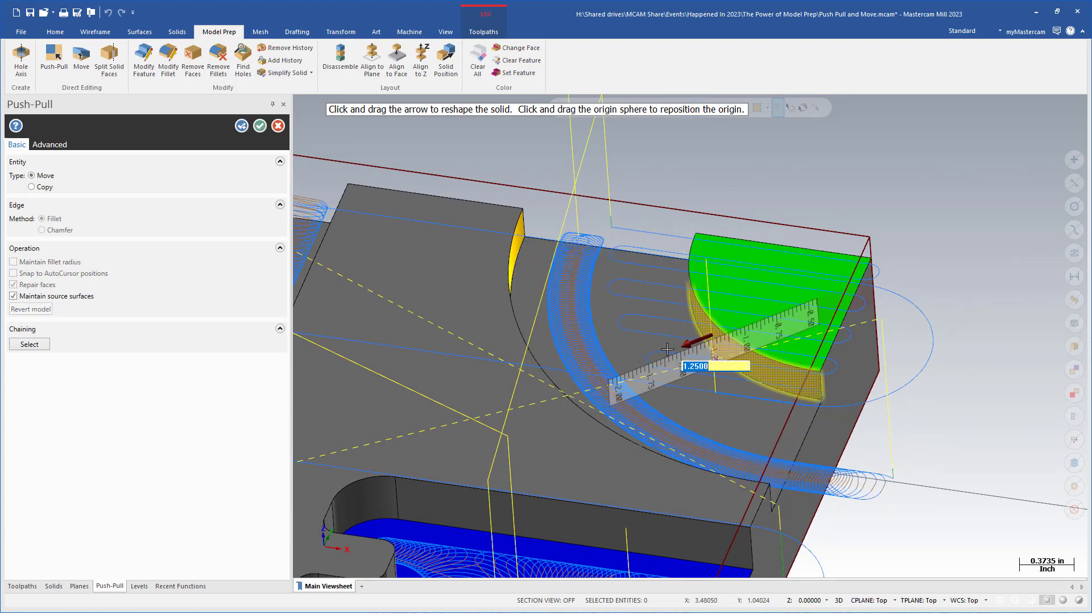
- Restore the corner boss's radius to 1.5 in and apply the Push-Pull
left_click(698, 338)
left_click_drag(698, 338, 690, 376)
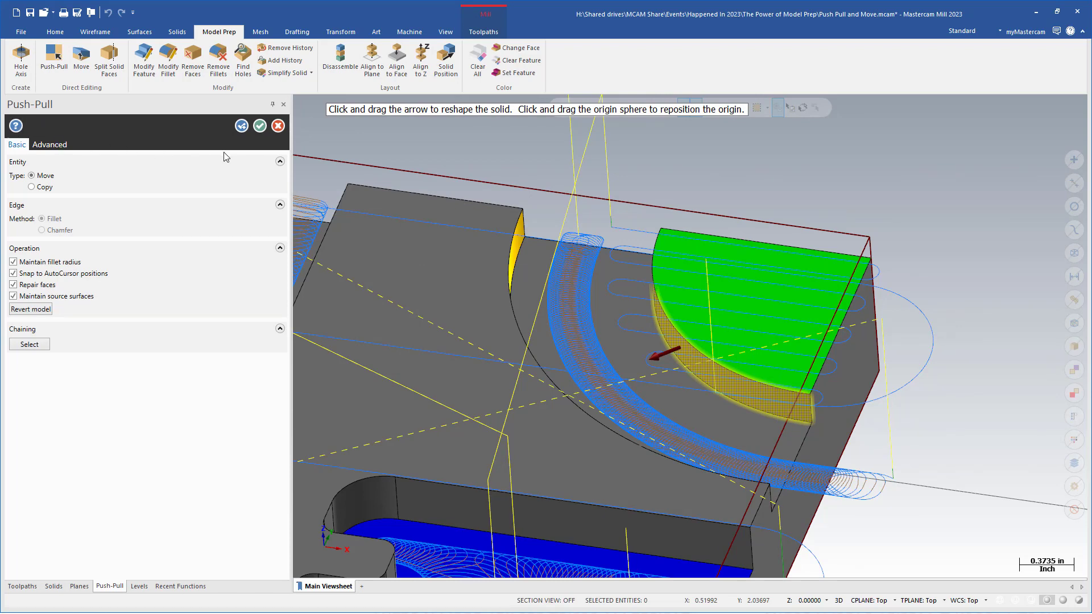
left_click(259, 126)
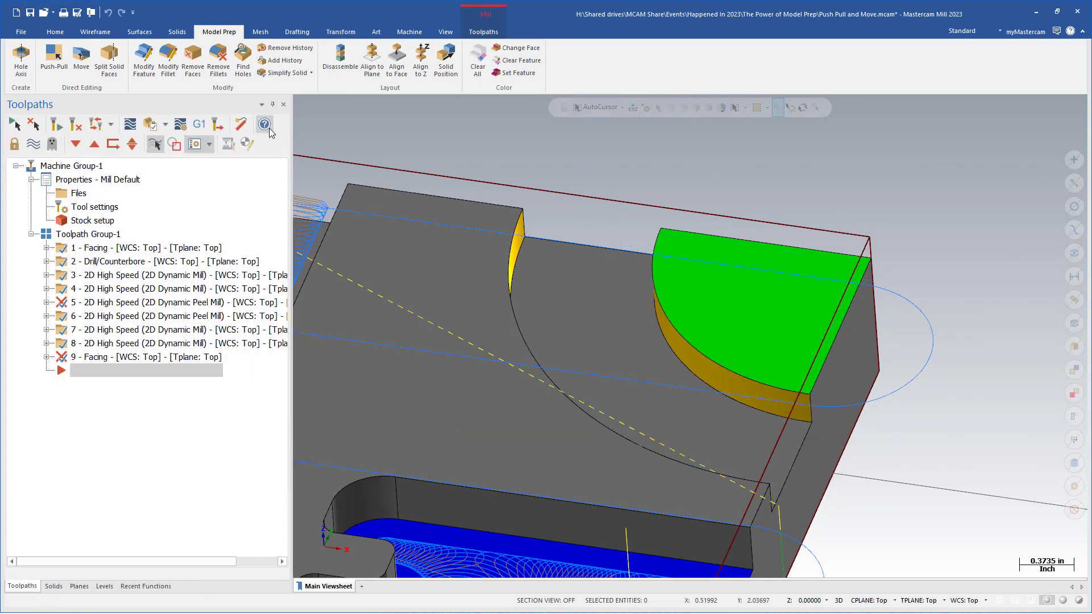
- Regenerate the peel mill and facing toolpaths invalidated by the corner boss change
scroll(650, 155, "down", 1)
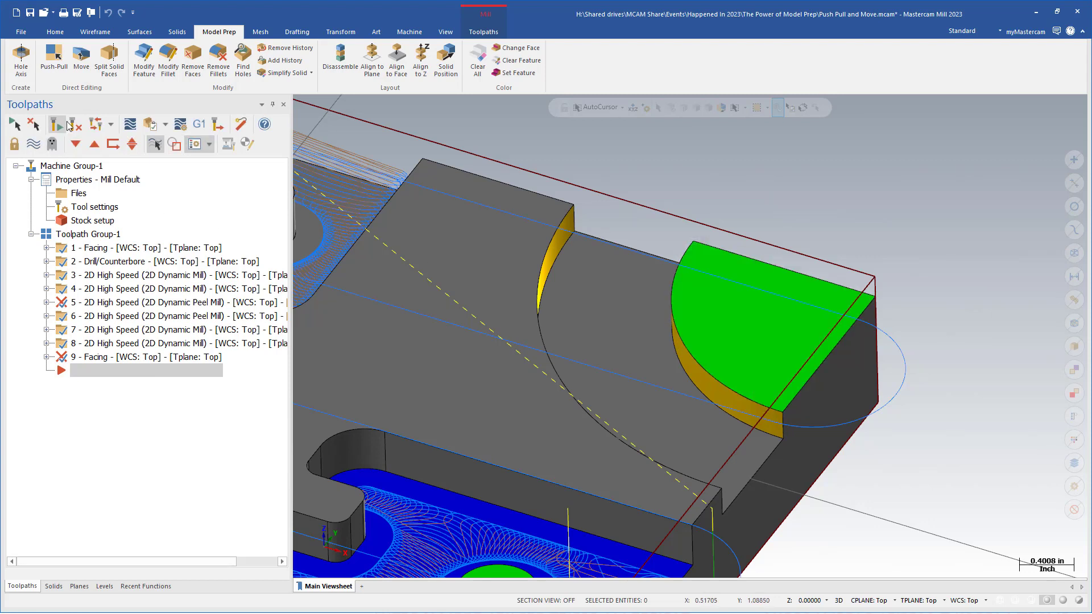
left_click(75, 125)
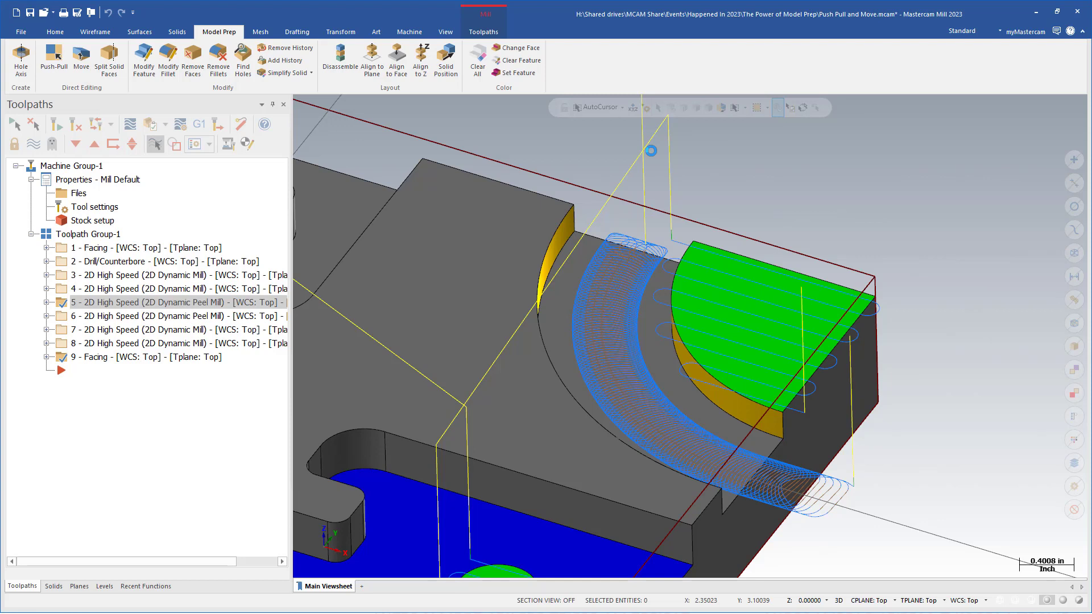
scroll(777, 185, "down", 4)
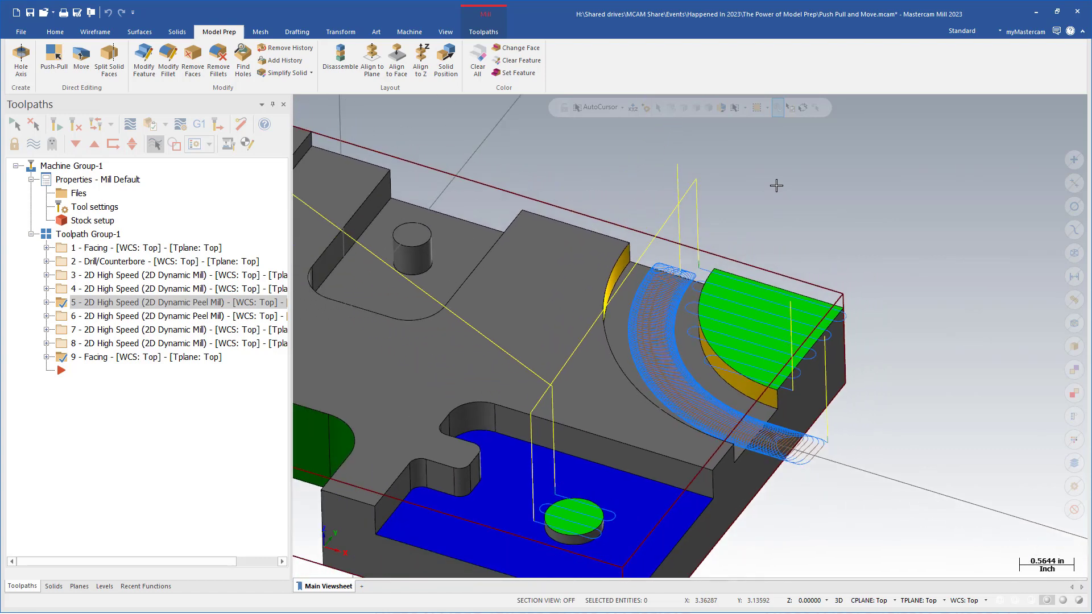
scroll(777, 185, "down", 1)
middle_click_drag(667, 206, 763, 210)
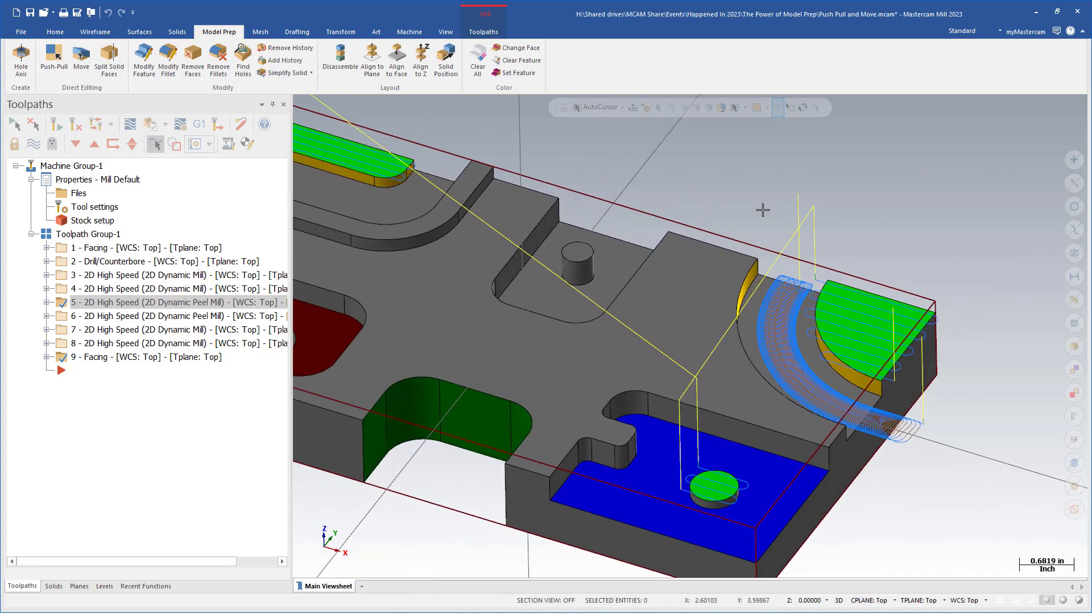
- Start Push-Pull and select all the green wall faces of the open notch in the part's front side
left_click(54, 57)
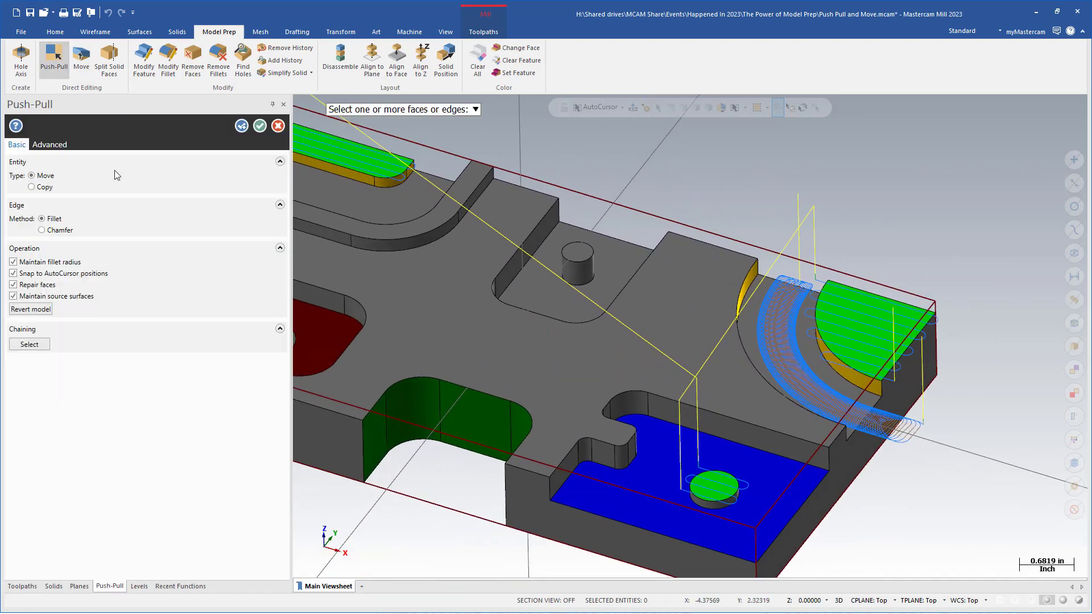
scroll(413, 406, "up", 1)
scroll(414, 405, "up", 2)
scroll(609, 390, "up", 2)
left_click(609, 390)
middle_click_drag(610, 390, 759, 401)
left_click(790, 408)
left_click(843, 440)
scroll(842, 442, "down", 1)
- Push the selected notch walls inward by 0.125 in and apply the change
middle_click_drag(842, 444, 701, 453)
mouse_move(701, 453)
left_mouse_down()
mouse_move(654, 465)
mouse_move(688, 466)
left_mouse_up()
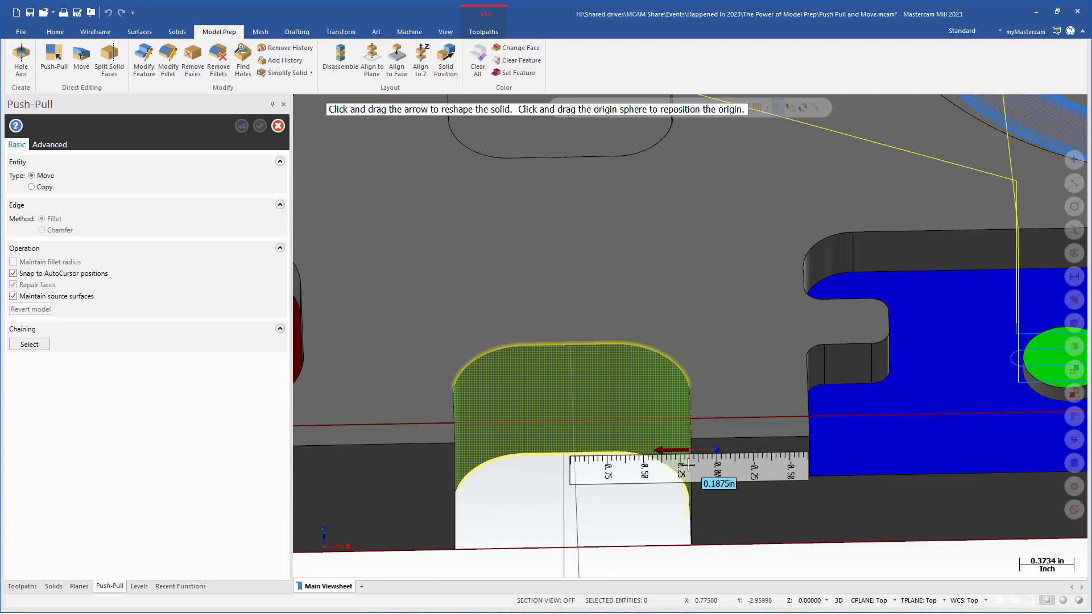
left_click_drag(688, 466, 715, 471)
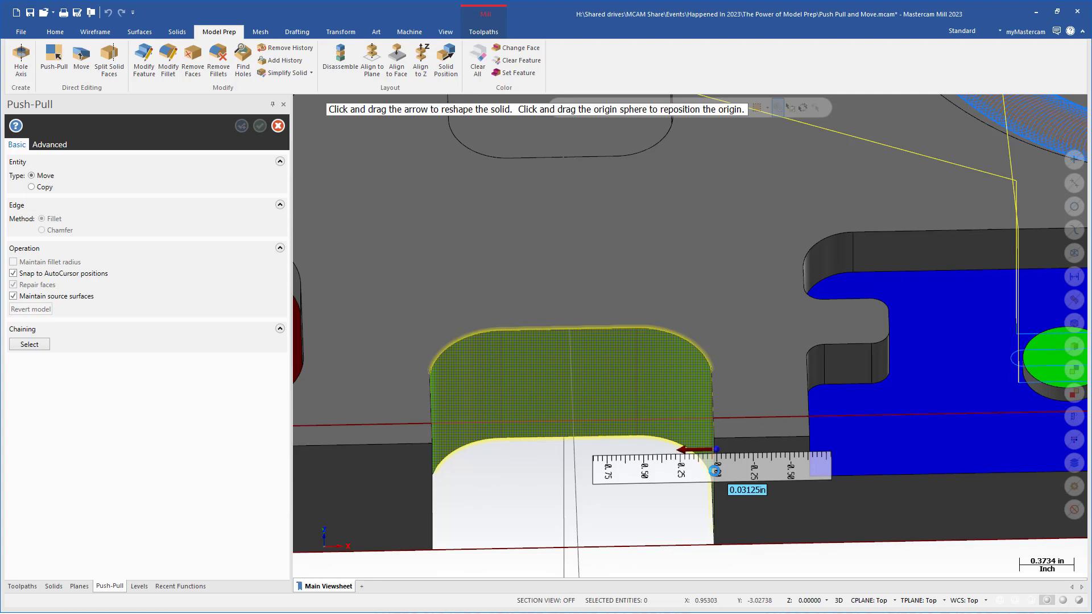
left_click_drag(715, 471, 699, 473)
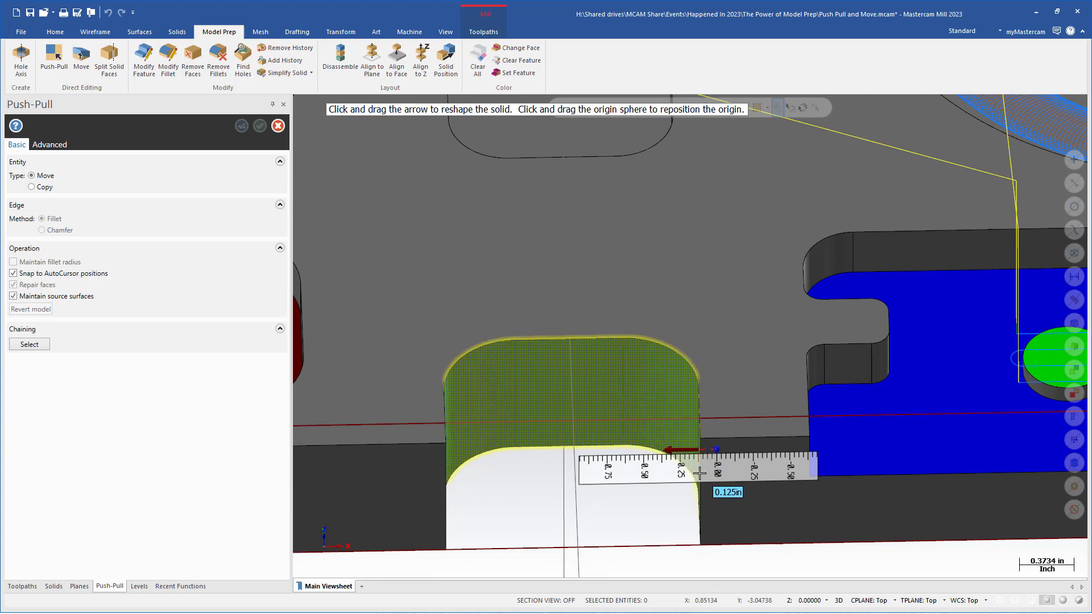
left_click_drag(700, 473, 699, 473)
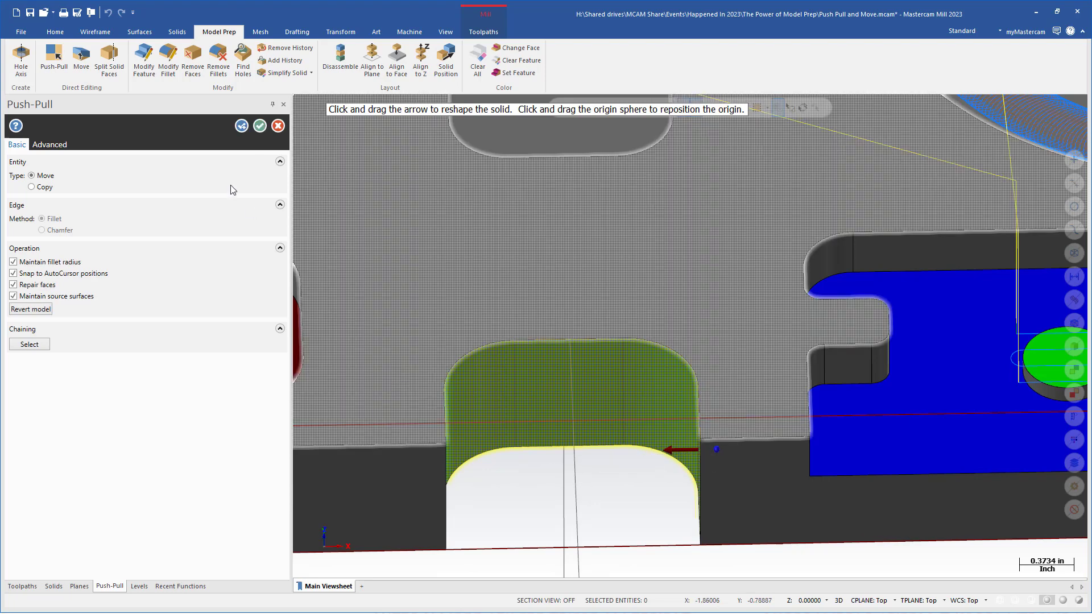
left_click(259, 125)
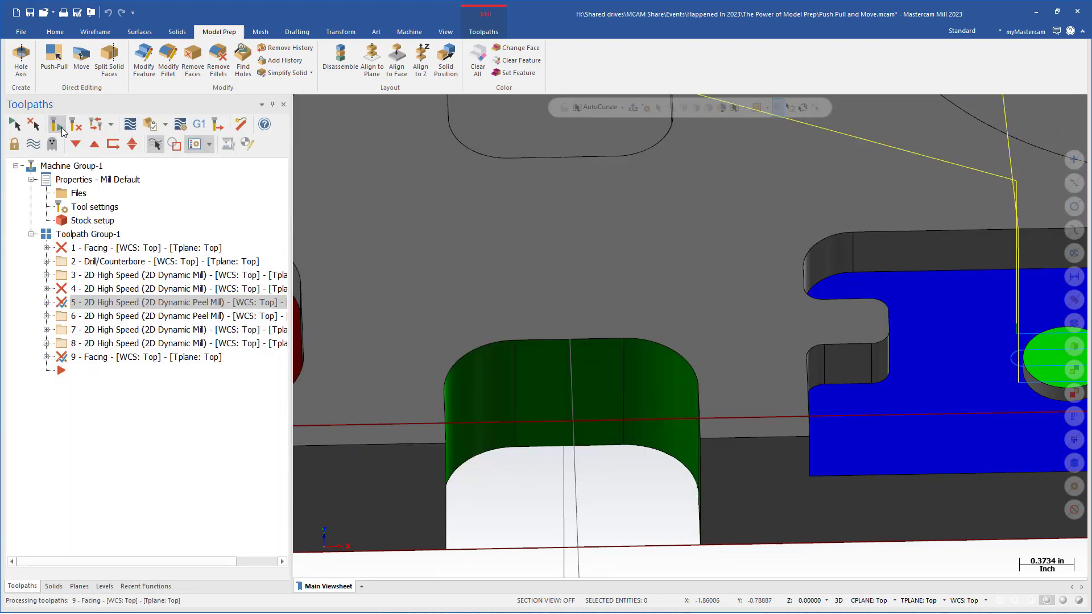
- Regenerate the toolpaths invalidated by the narrowed notch
left_click(72, 125)
scroll(632, 432, "down", 3)
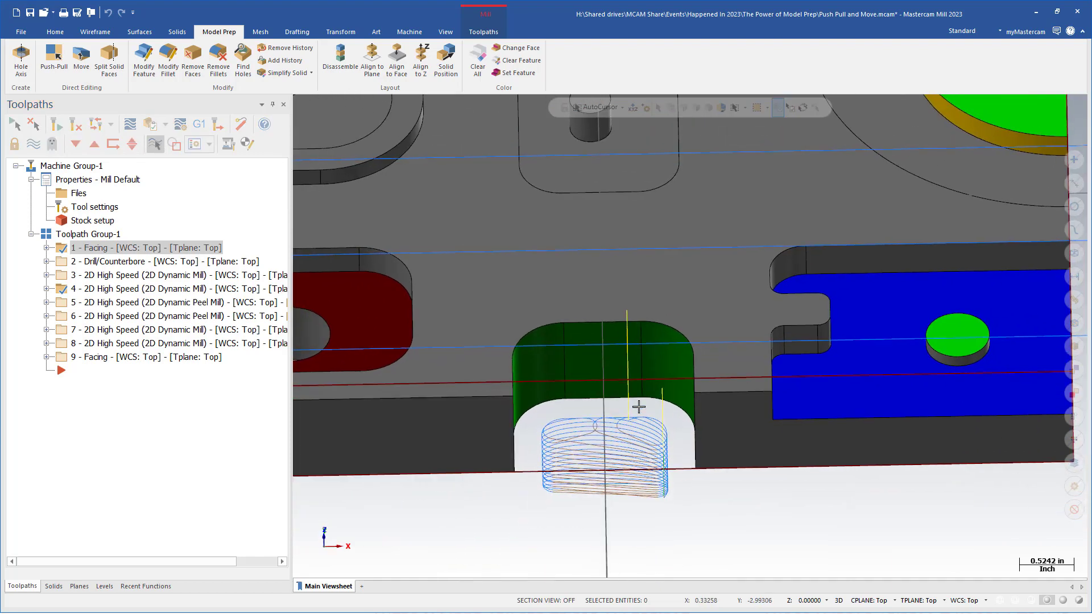
middle_click_drag(641, 470, 636, 450)
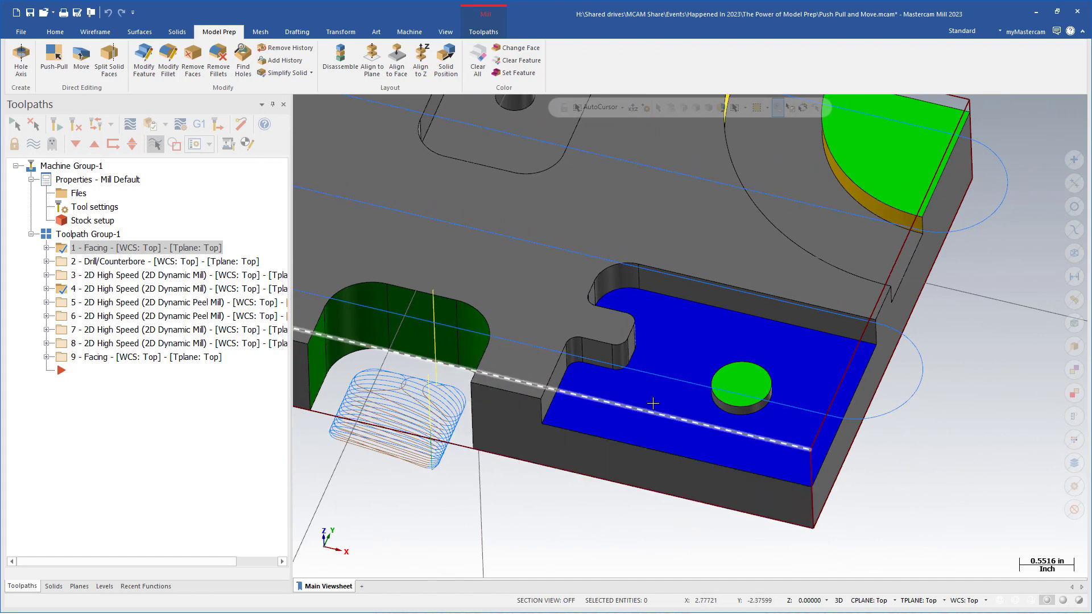
- Push-Pull the blue pocket floor downward to deepen the pocket and apply the change
scroll(654, 395, "up", 3)
left_click(634, 379)
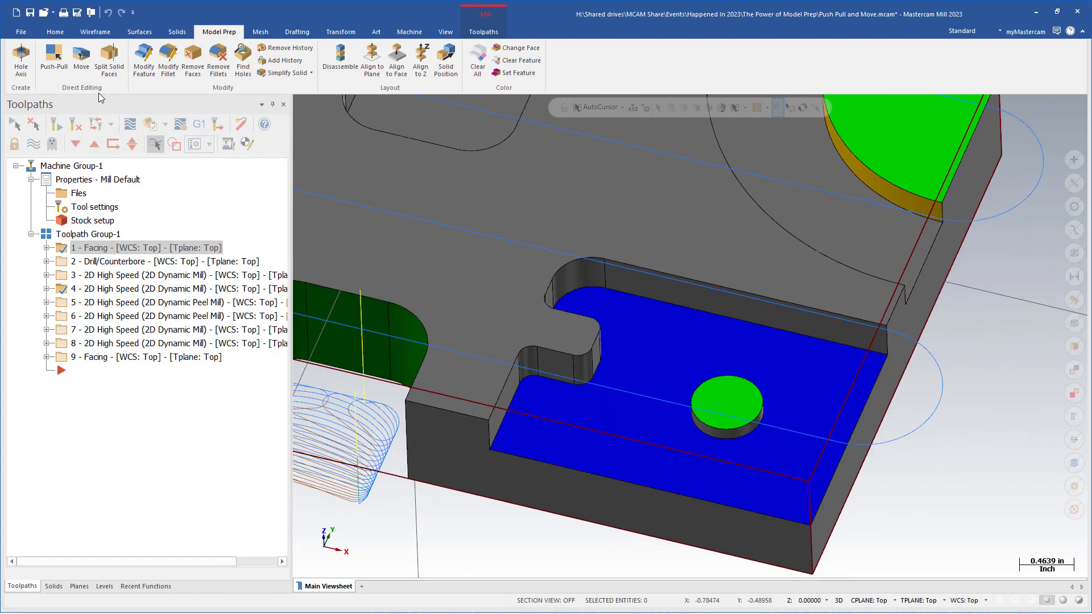
left_click(54, 59)
left_click(651, 318)
left_click_drag(651, 323, 629, 365)
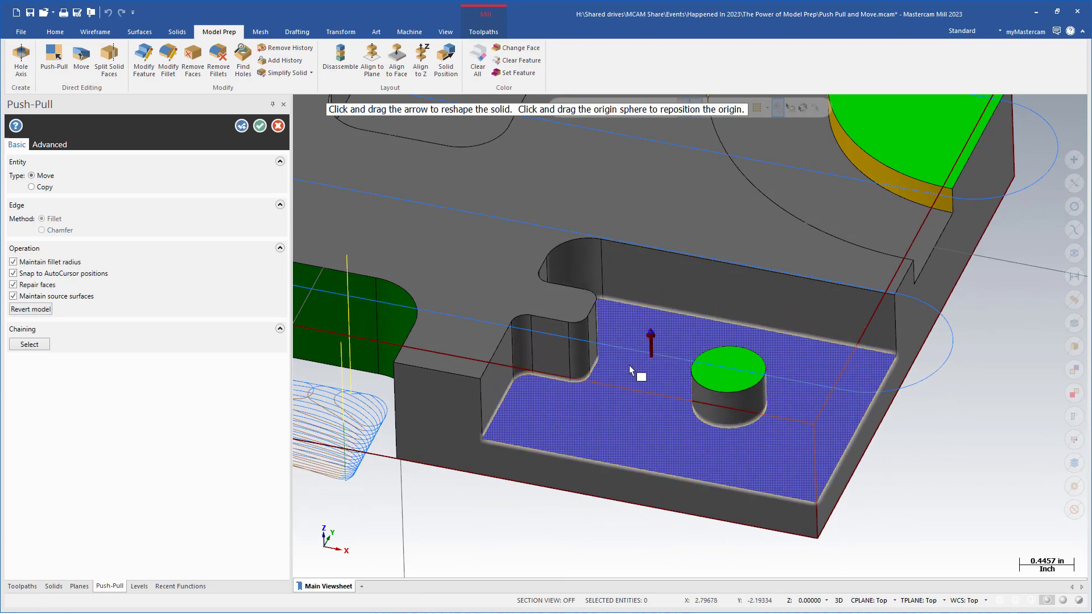
left_click(260, 126)
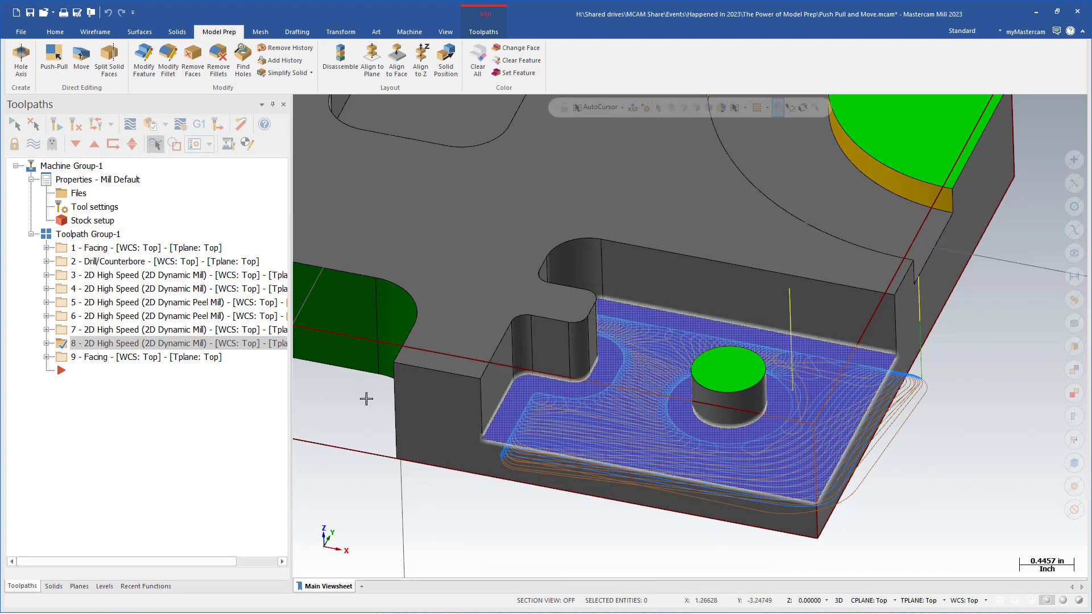
- Review the Linking Parameters of operation 8, the 2D High Speed Dynamic Mill toolpath, and close them without changes
left_click(47, 344)
left_click(100, 357)
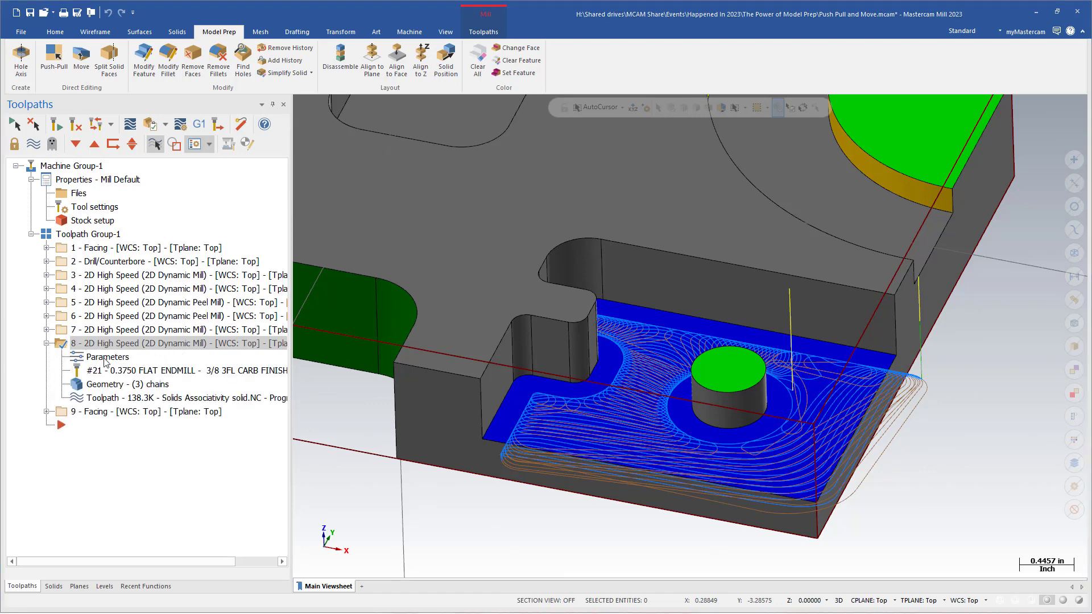
left_click(207, 215)
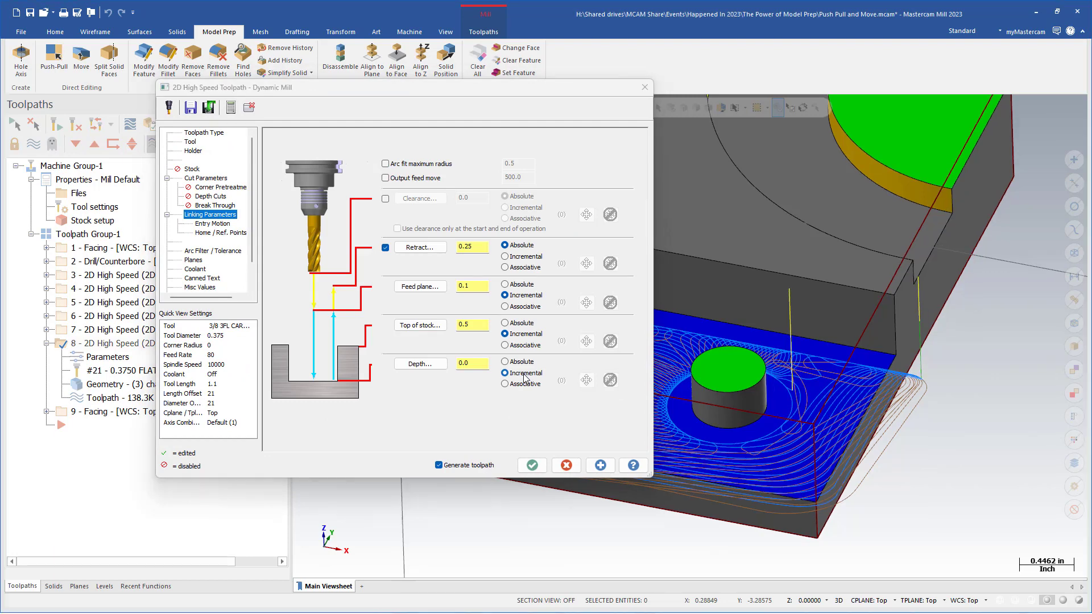
scroll(854, 341, "down", 4)
middle_click_drag(792, 339, 871, 358)
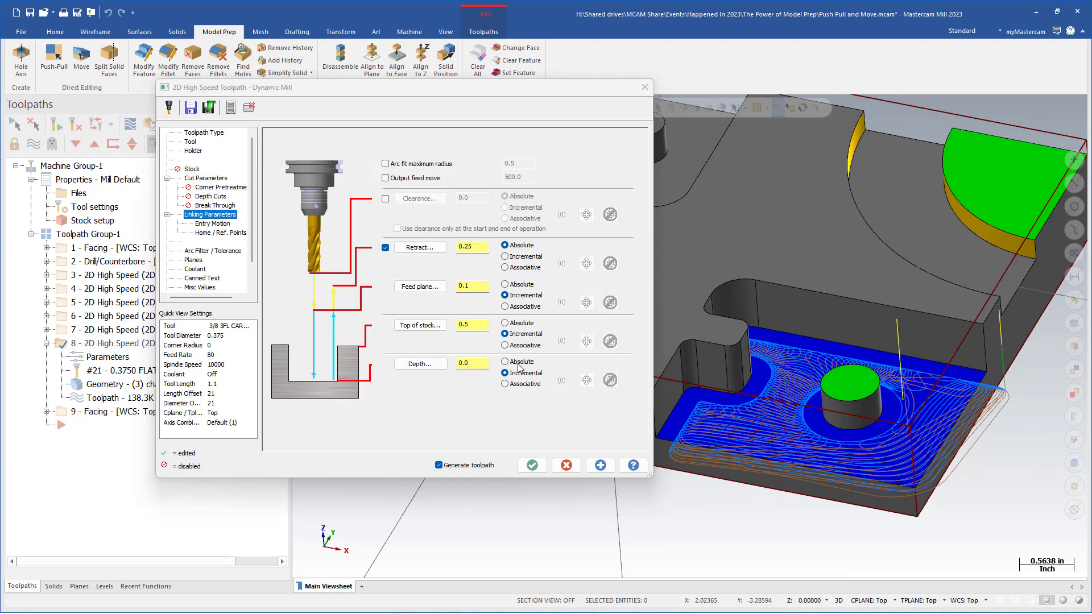
left_click(565, 467)
- Select the Drill/Counterbore operation and analyze the top edge of the hole in the red-floored pocket
middle_click_drag(541, 502, 556, 510)
scroll(556, 510, "down", 4)
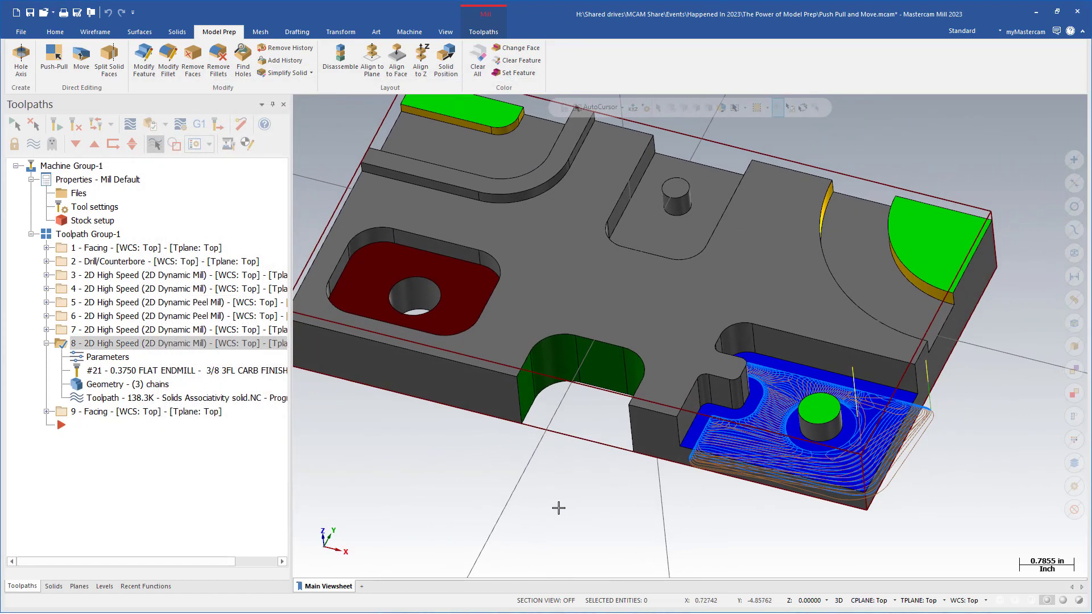
scroll(558, 504, "up", 2)
scroll(554, 506, "up", 1)
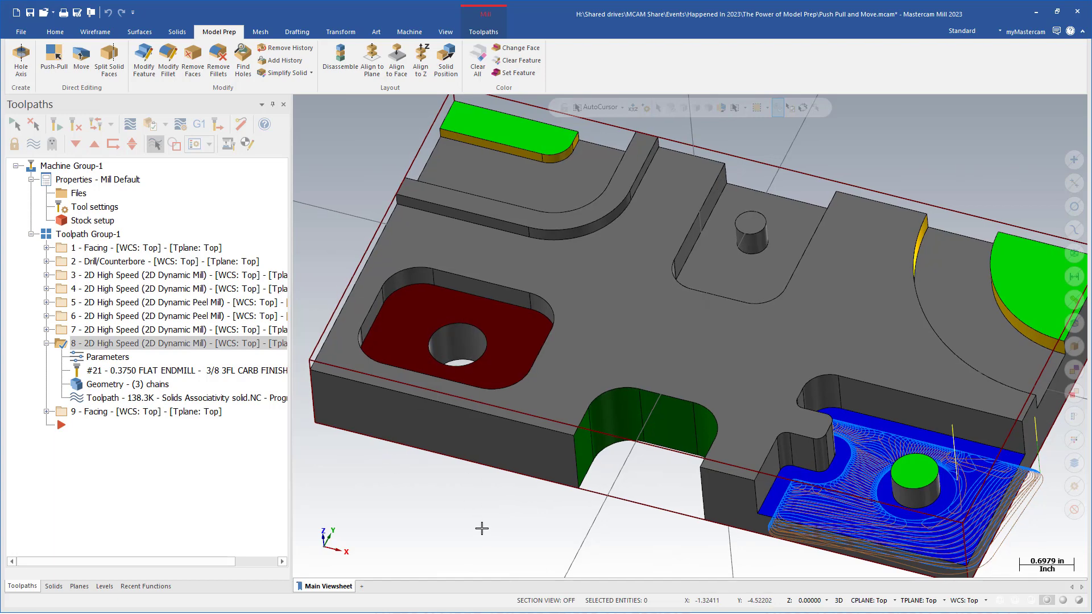
scroll(482, 526, "up", 2)
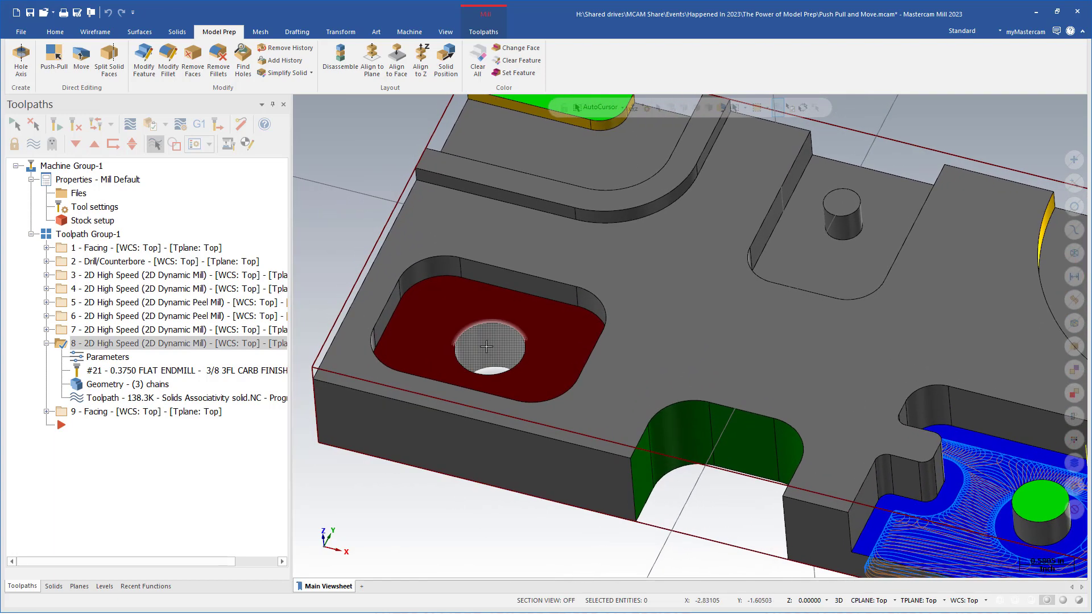
left_click(155, 262)
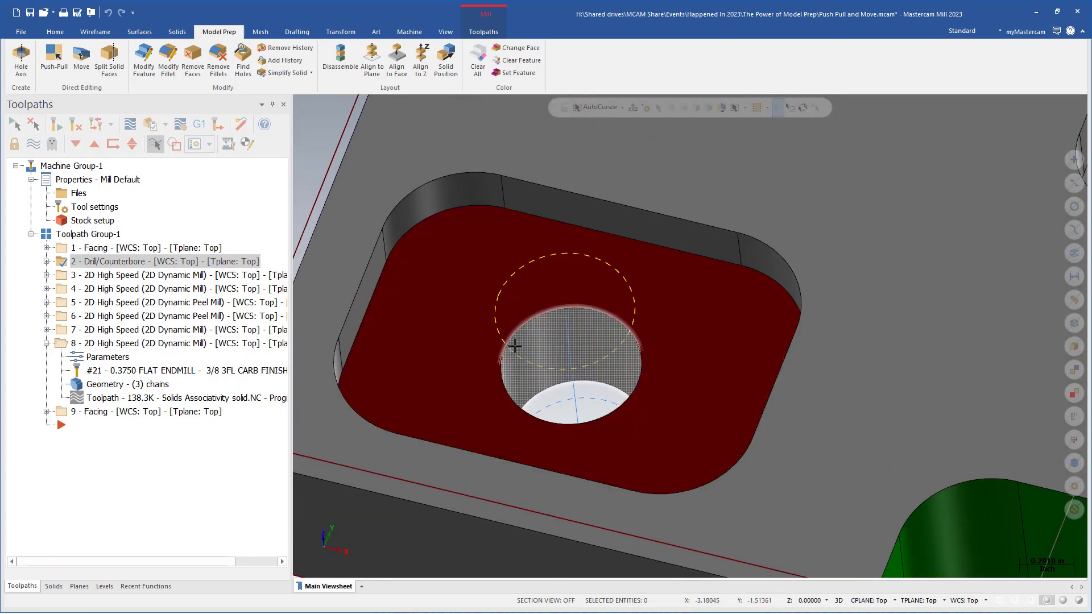
key("F4")
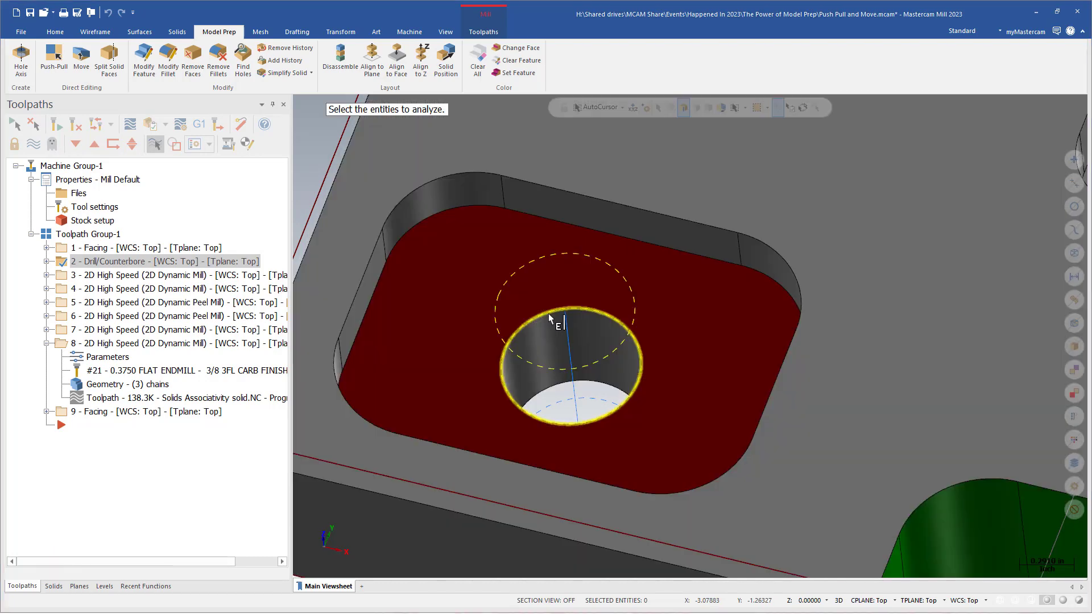
left_click(548, 334)
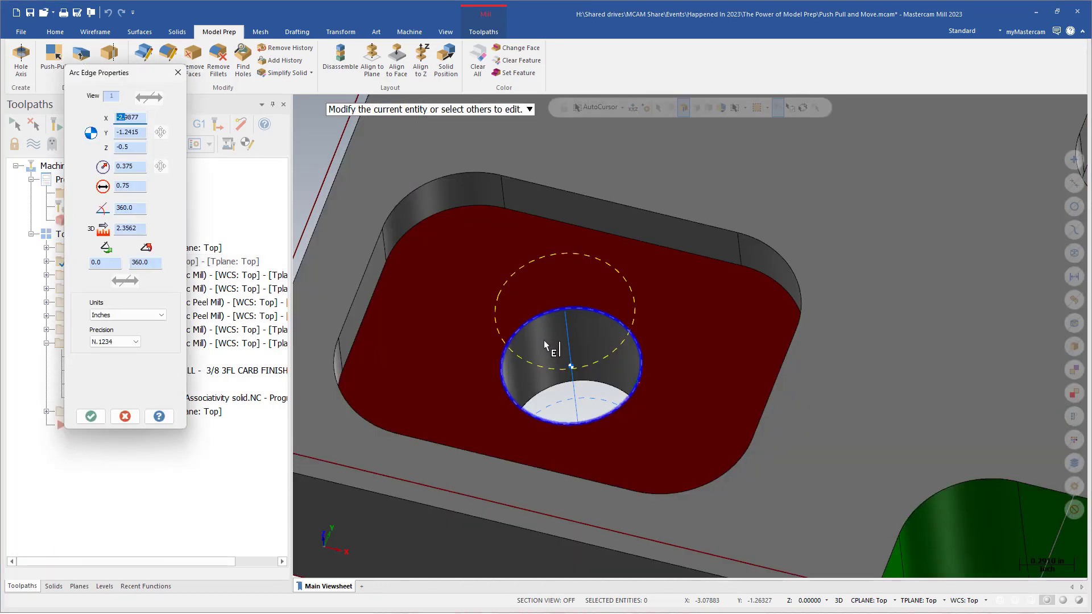
key("Escape")
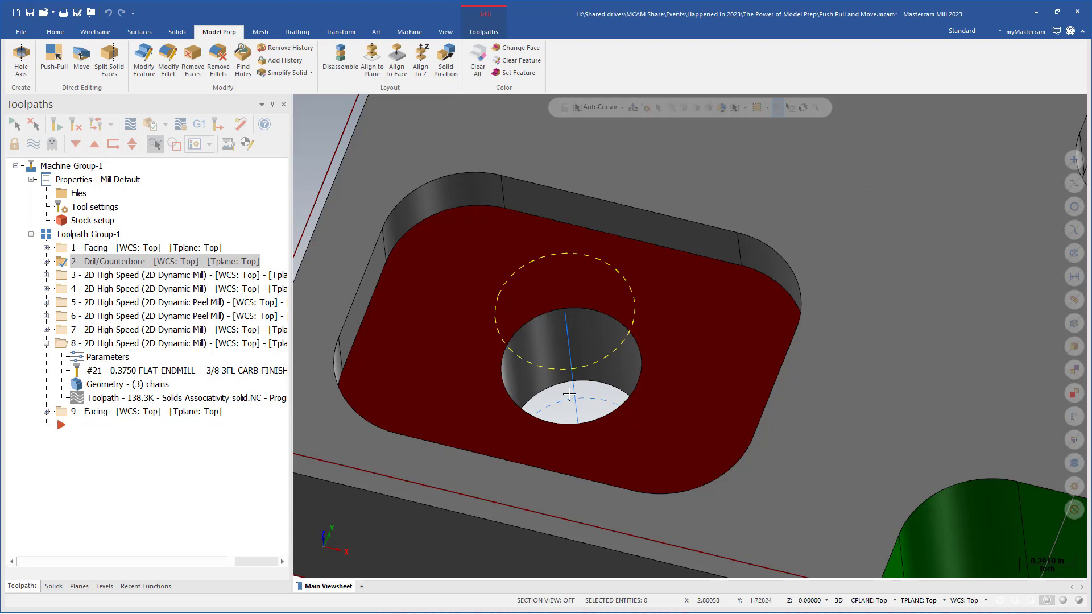
scroll(569, 394, "down", 5)
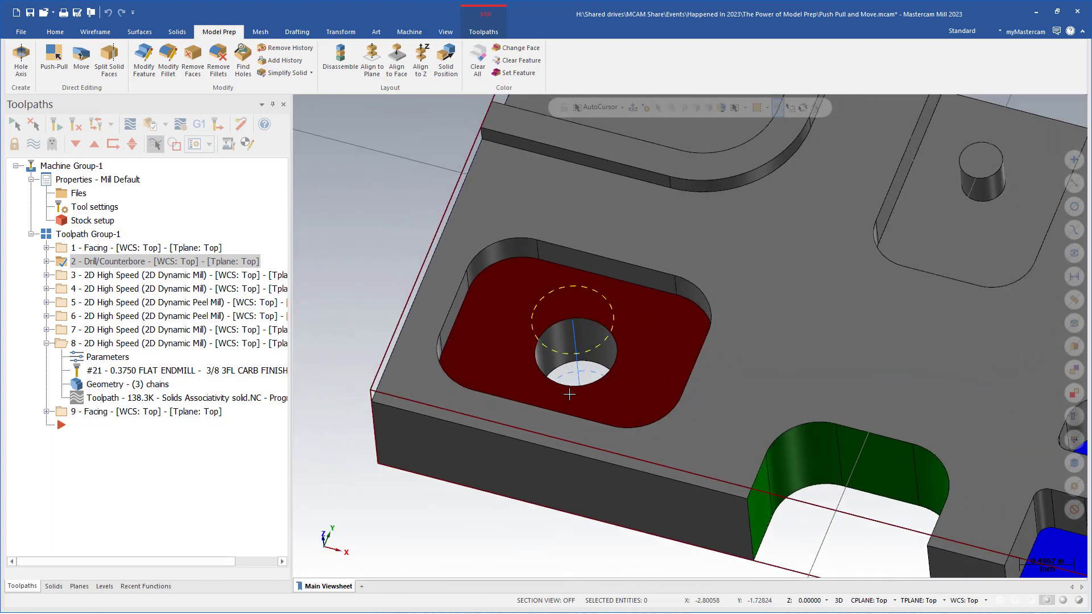
scroll(632, 454, "down", 3)
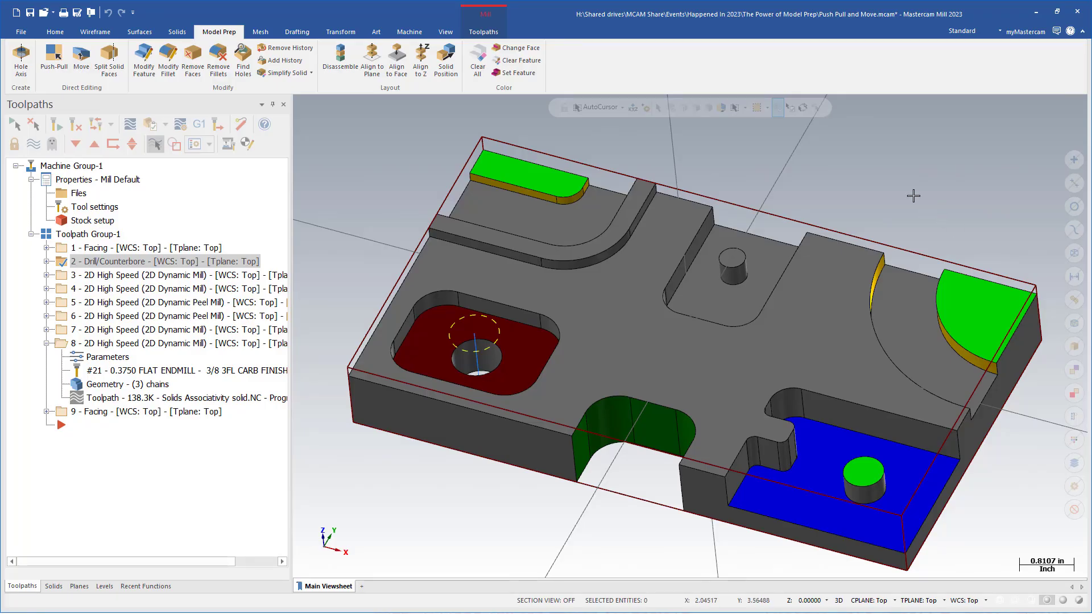
- Select operation 7, the 2D High Speed Dynamic Mill, and examine its toolpath around the boss in the open slot
scroll(669, 290, "up", 3)
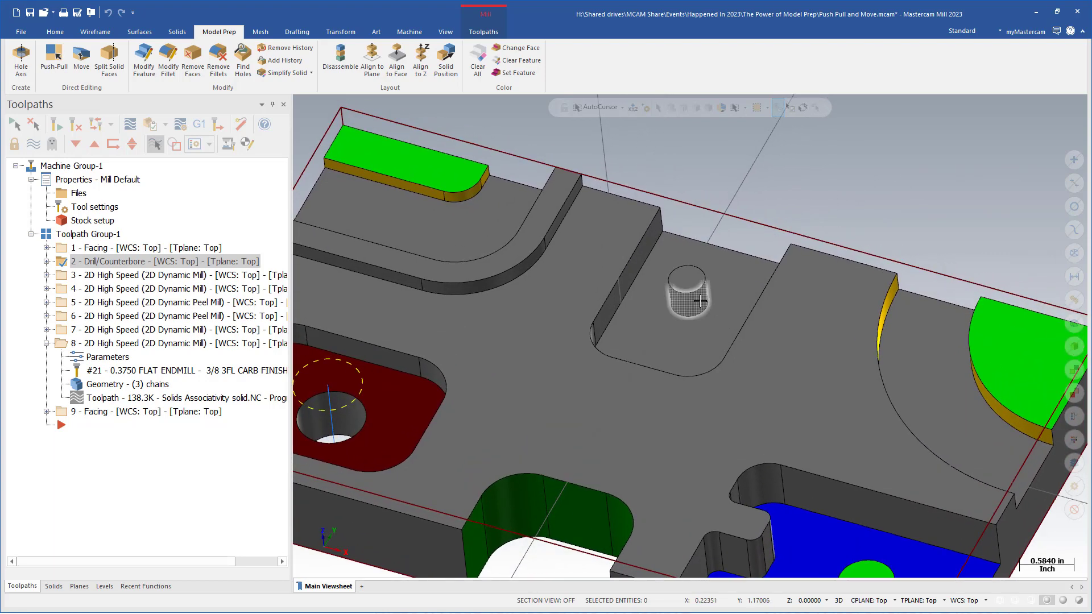
scroll(669, 289, "up", 2)
left_click(142, 289)
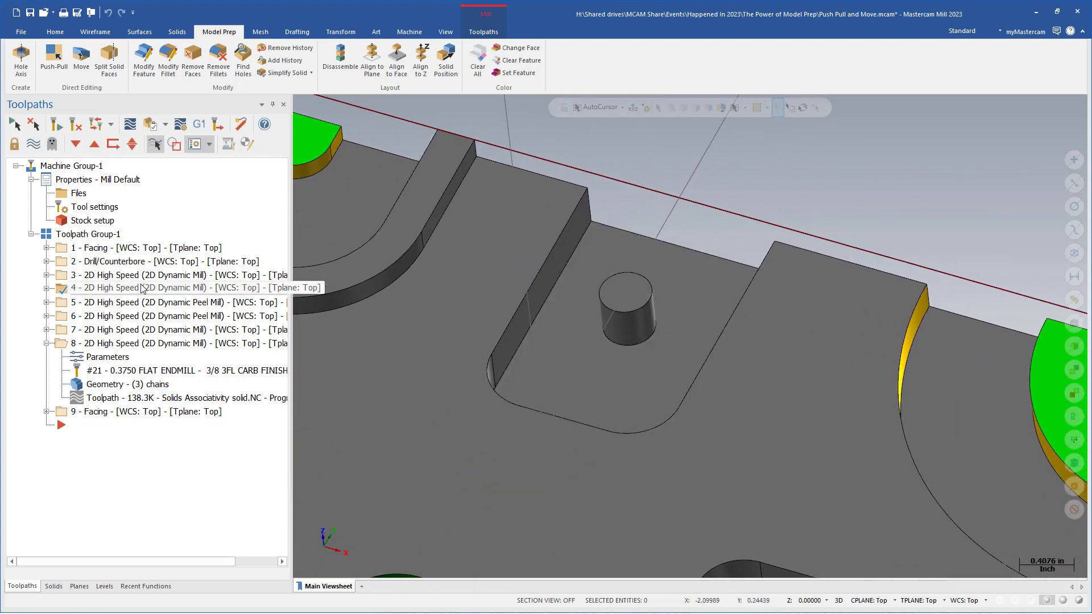
key("Down")
key("Down")
key("Down")
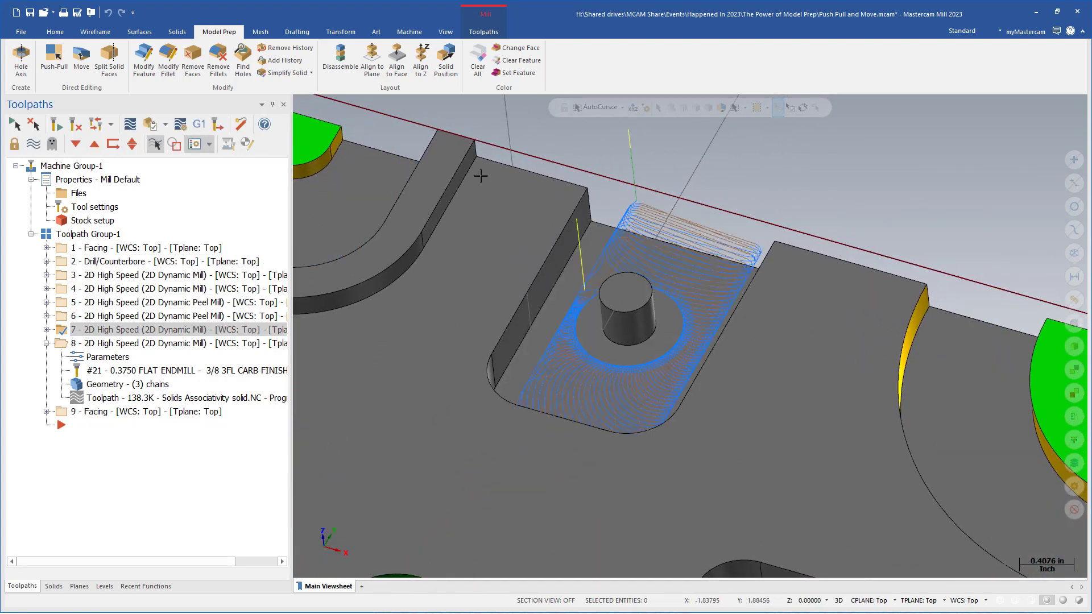
middle_click_drag(844, 169, 843, 169)
scroll(843, 169, "up", 1)
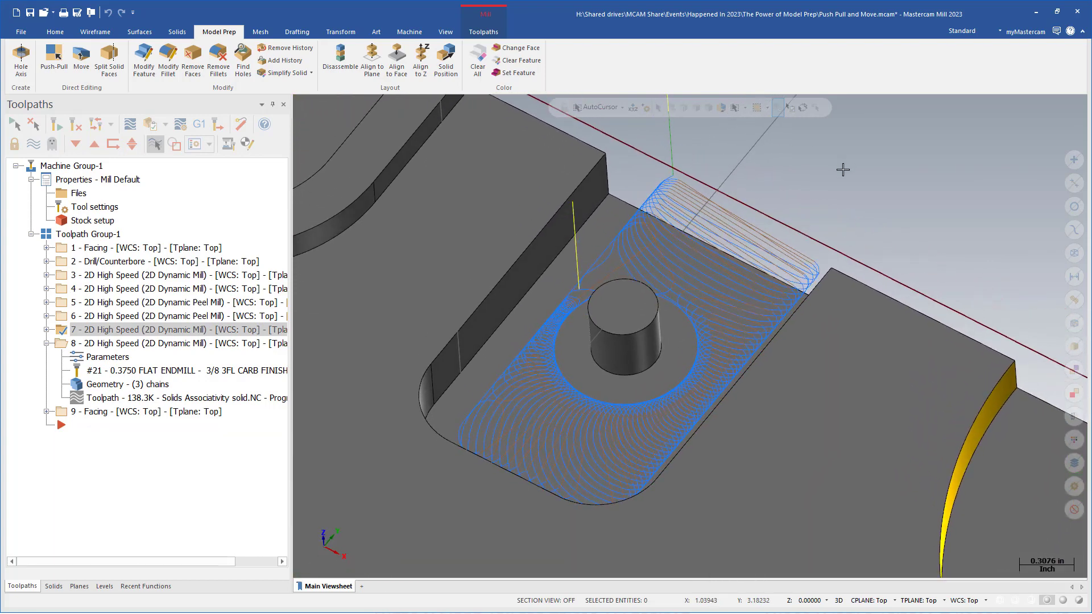
- Review the machining region and avoidance region chains of operation 7 and close the chain options without changes
left_click(46, 329)
left_click(127, 373)
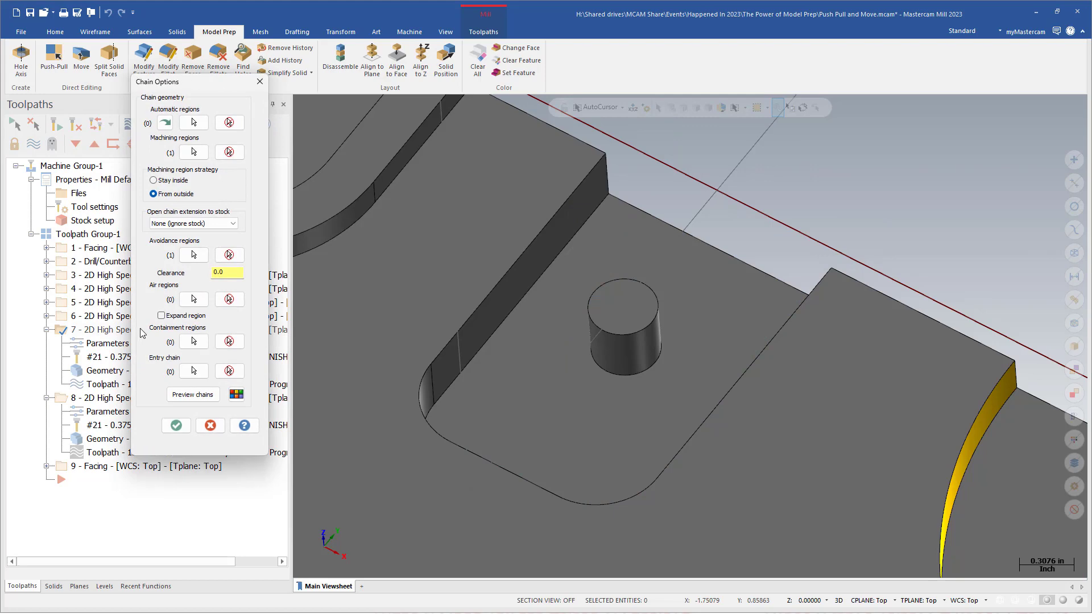
left_click(194, 153)
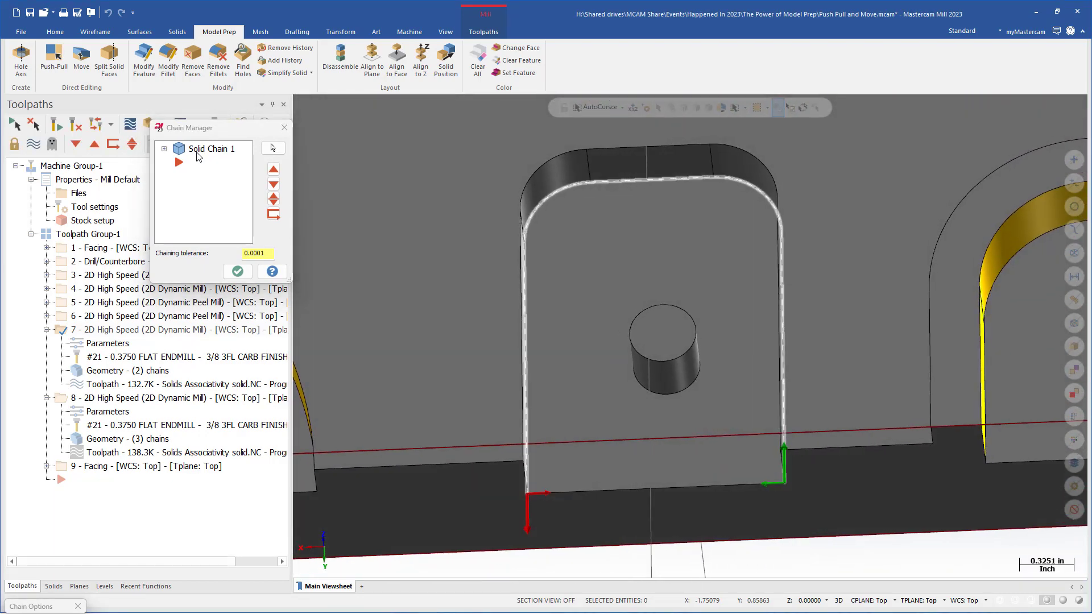
left_click(237, 271)
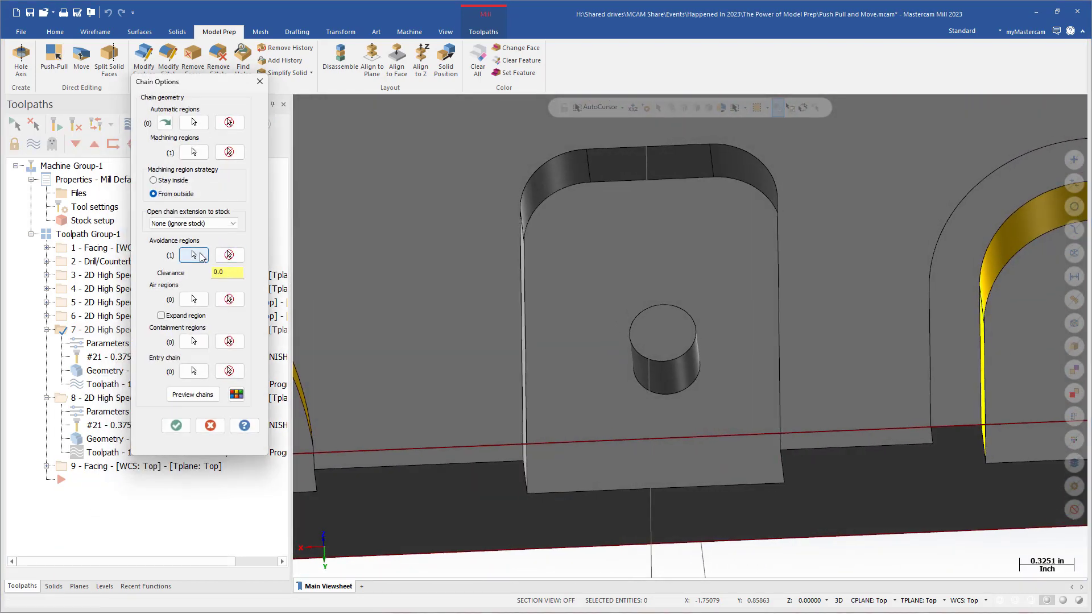
left_click(200, 256)
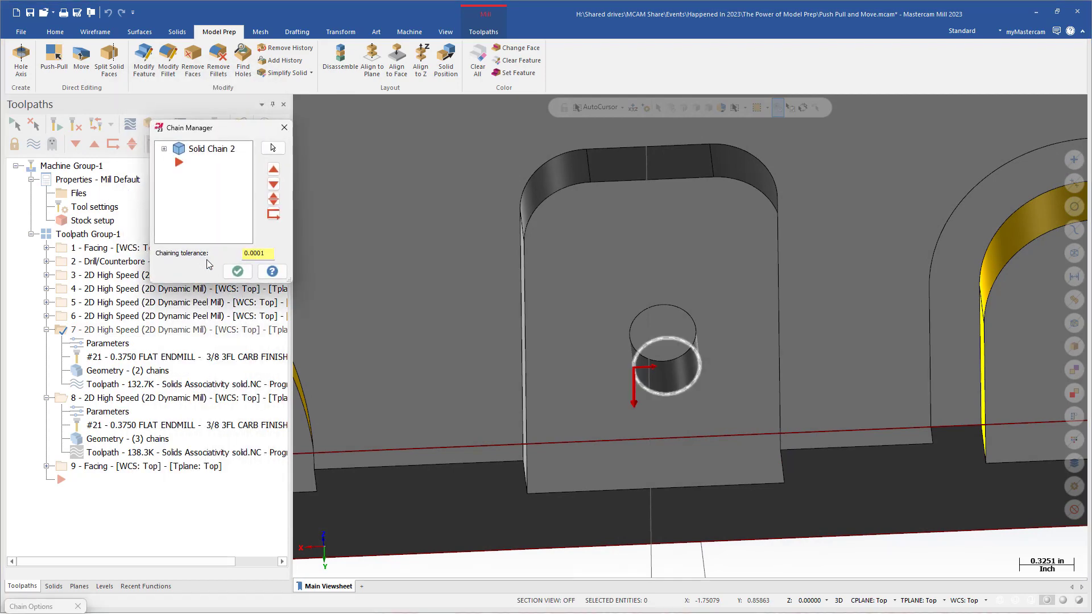
left_click(237, 271)
left_click(207, 430)
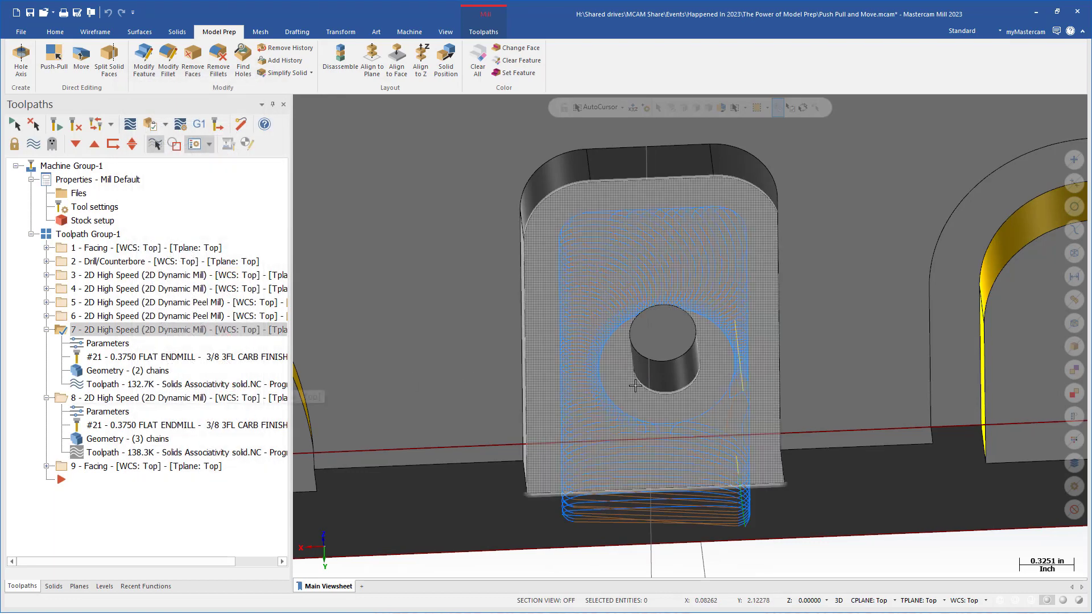
- Move the cylindrical boss along the X axis toward the slot's closed end and regenerate operation 7
middle_click_drag(626, 383, 682, 364)
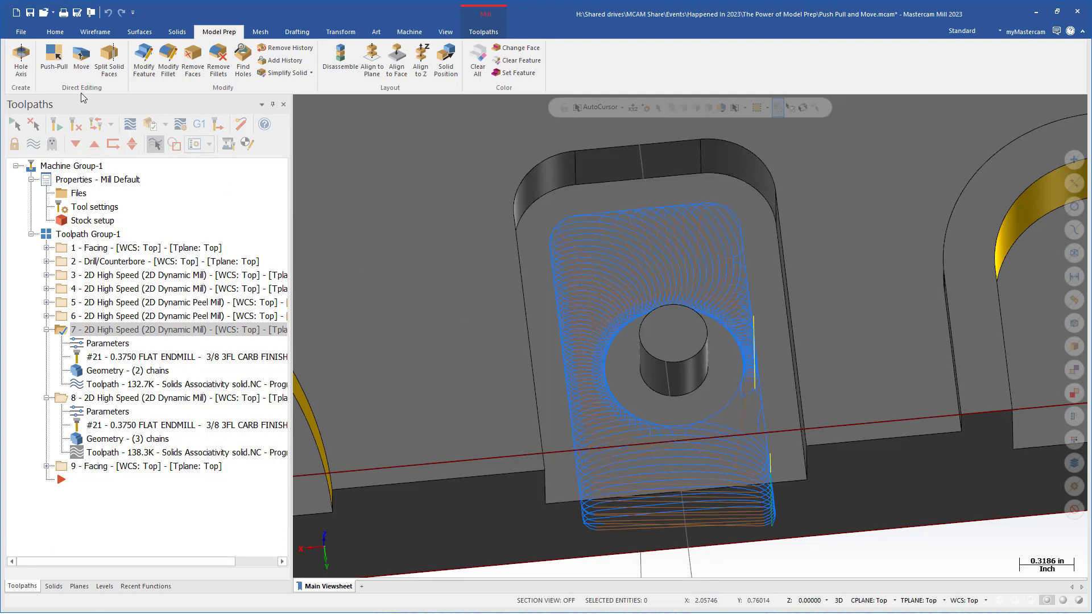
left_click(85, 55)
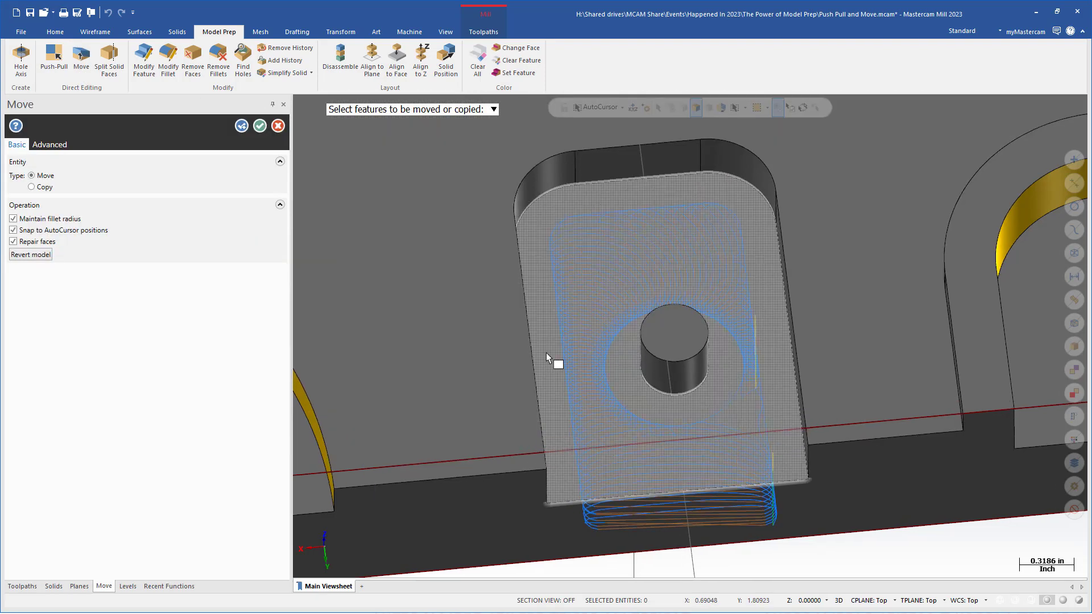
scroll(681, 364, "up", 3)
scroll(681, 363, "up", 1)
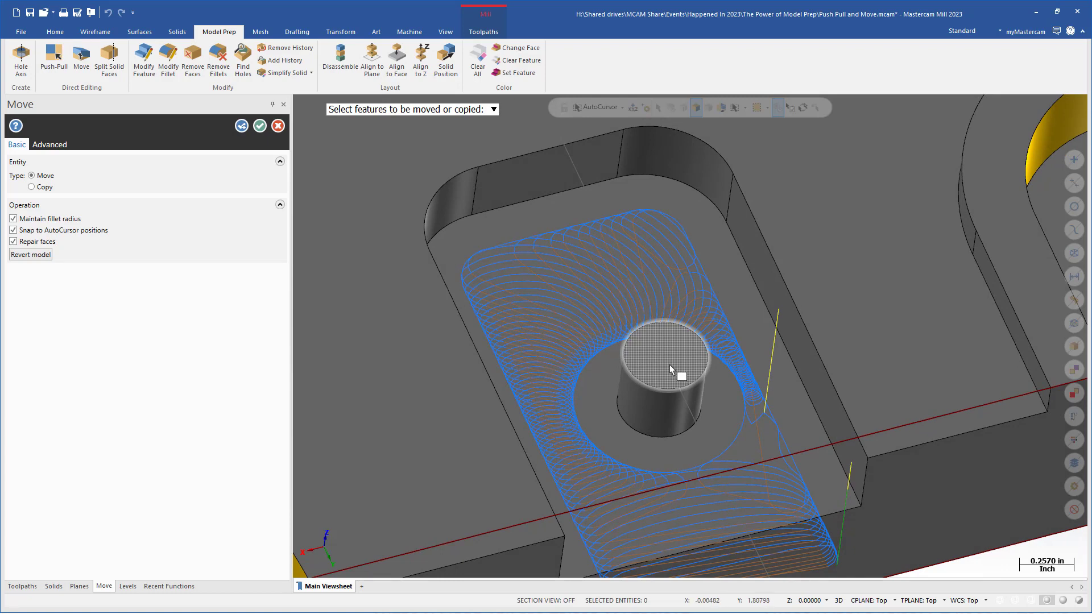
left_click(662, 409)
middle_click_drag(695, 409, 672, 393)
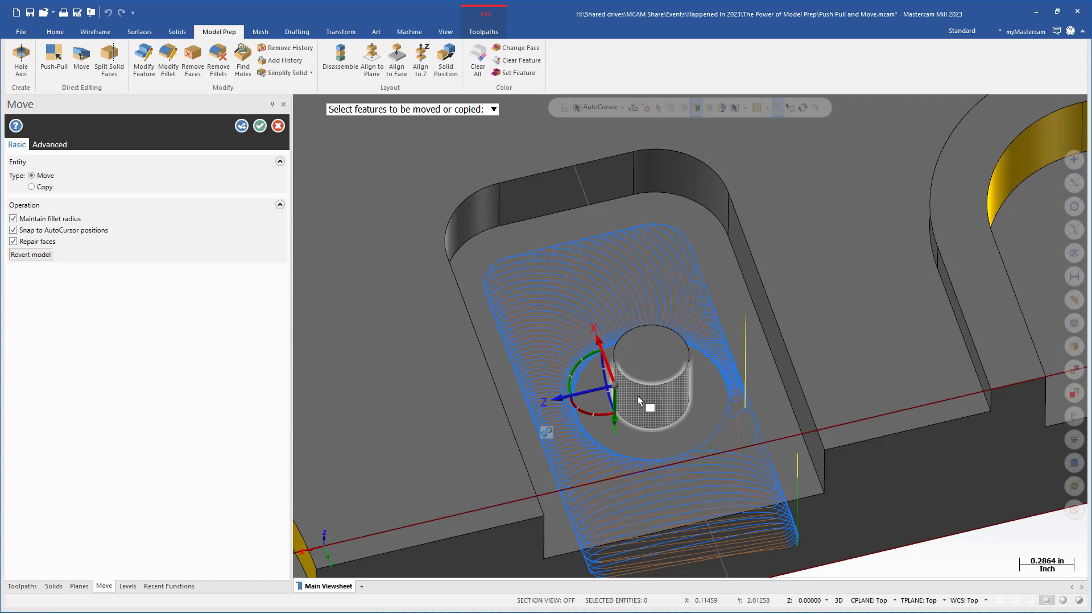
middle_click_drag(648, 401, 684, 424)
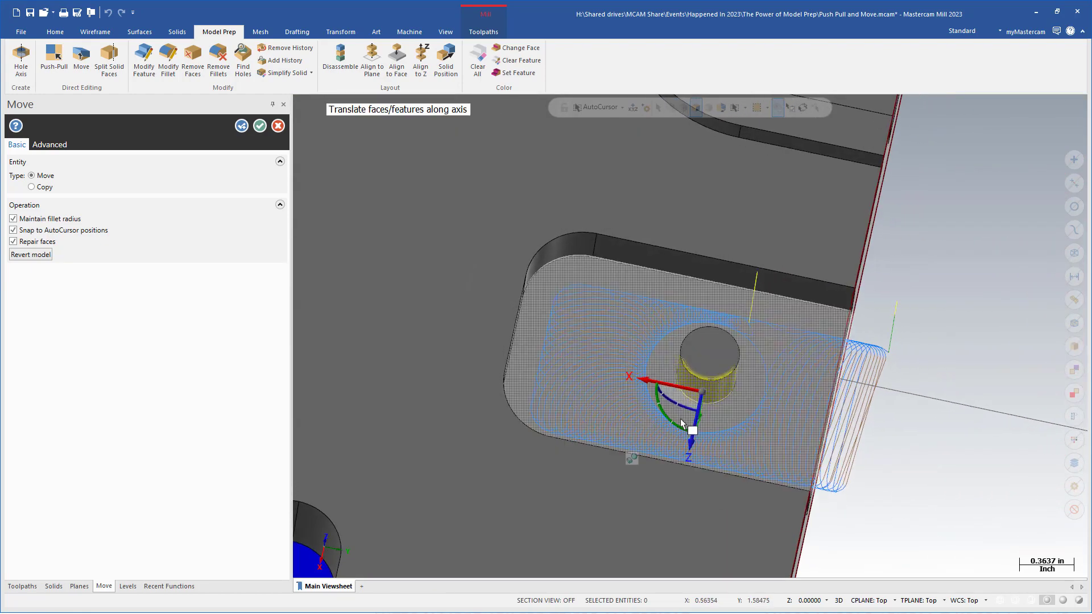
left_click(680, 386)
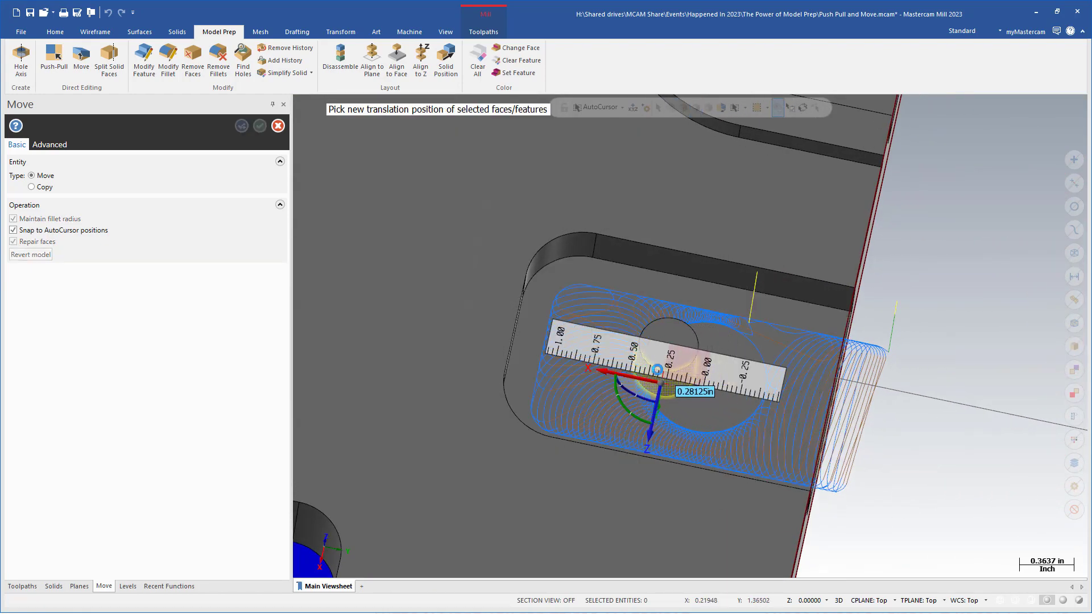
left_click(661, 375)
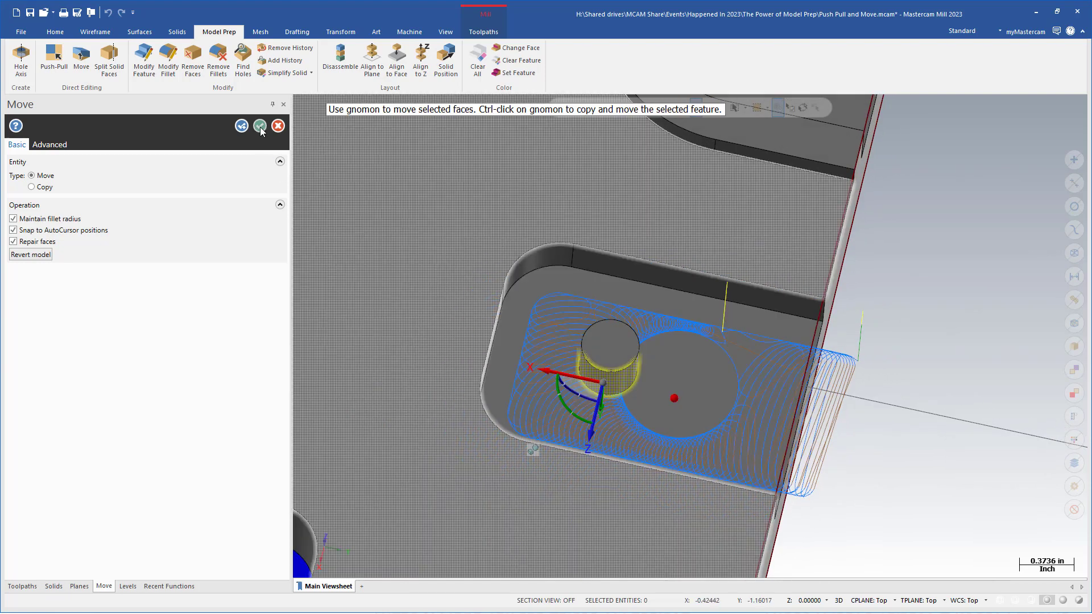
left_click(260, 125)
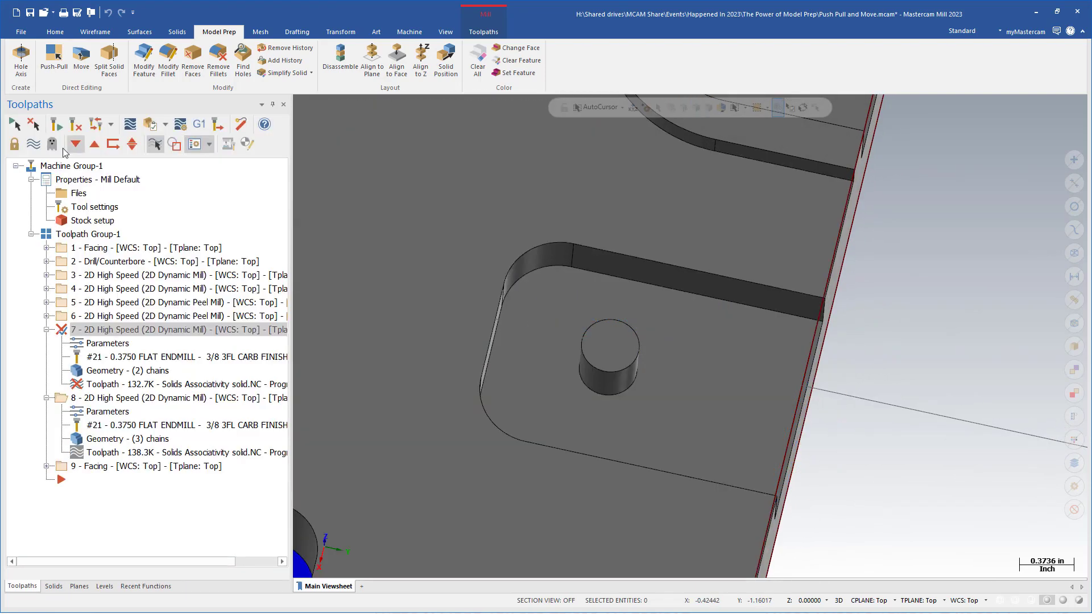
left_click(75, 124)
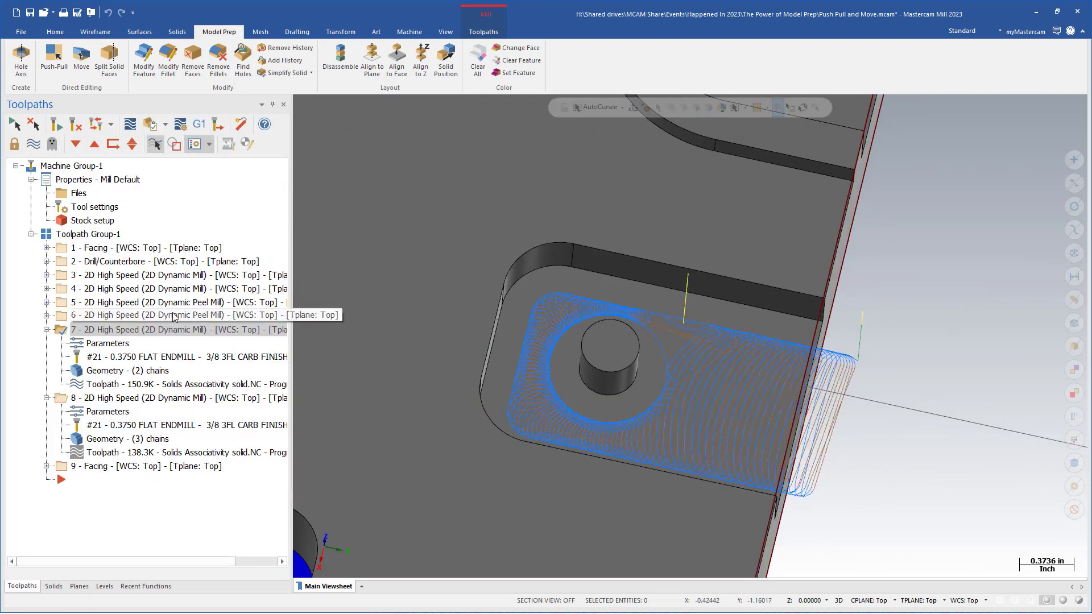
- Copy the cylindrical boss along the X axis toward the slot's open end and regenerate operation 7
scroll(680, 419, "down", 2)
middle_click_drag(680, 419, 685, 367)
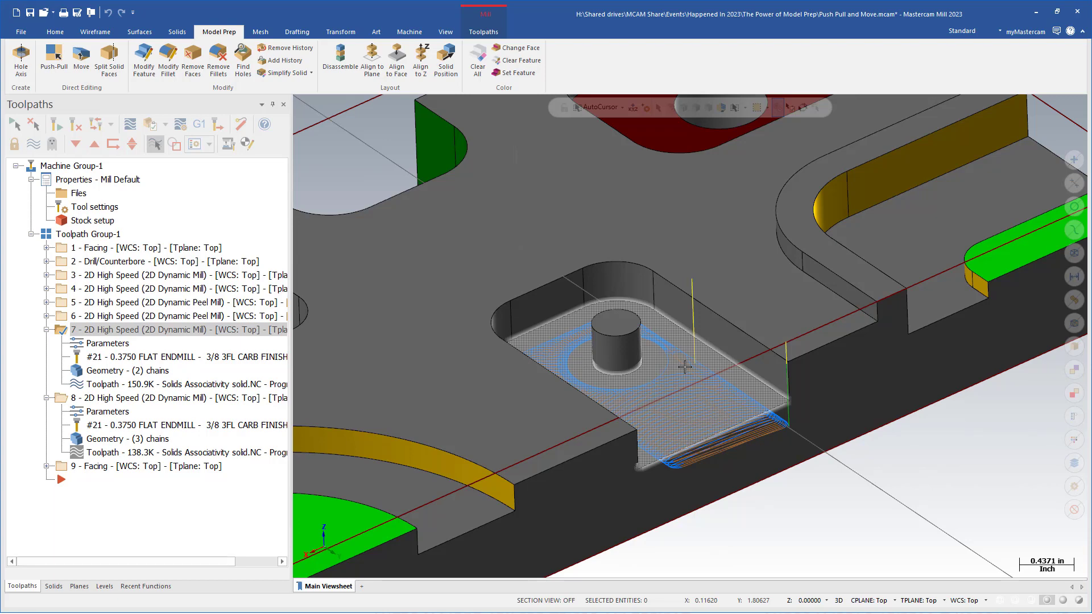
left_click(81, 59)
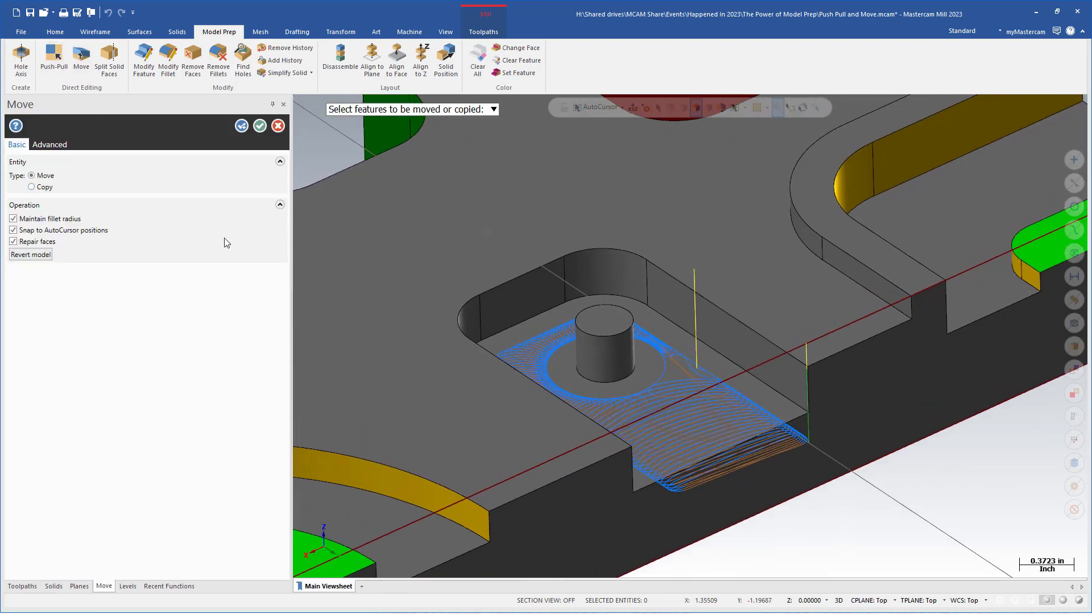
left_click(579, 367)
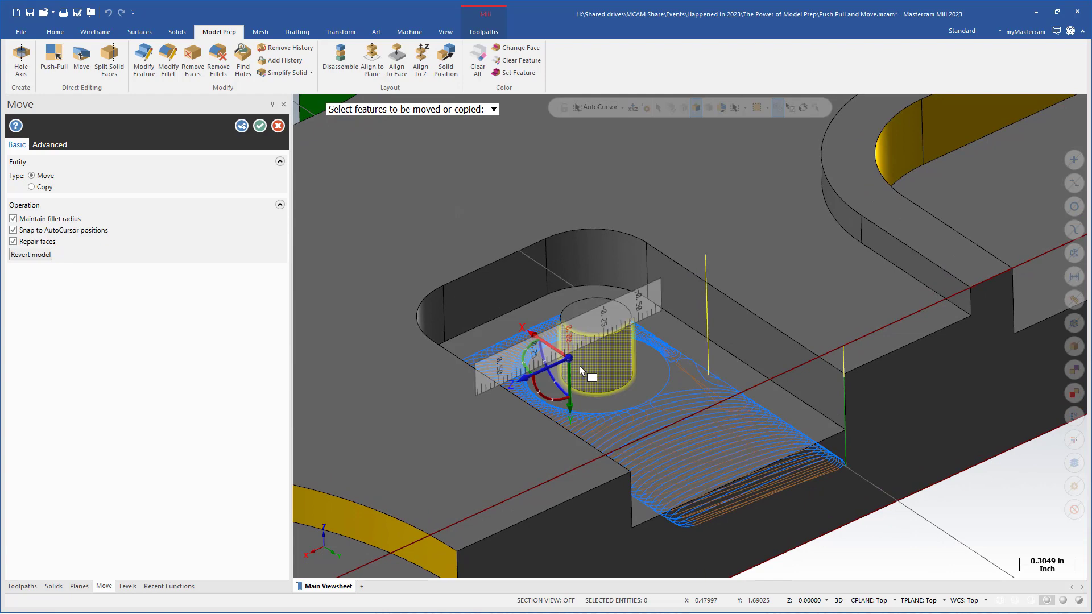
left_click(552, 346)
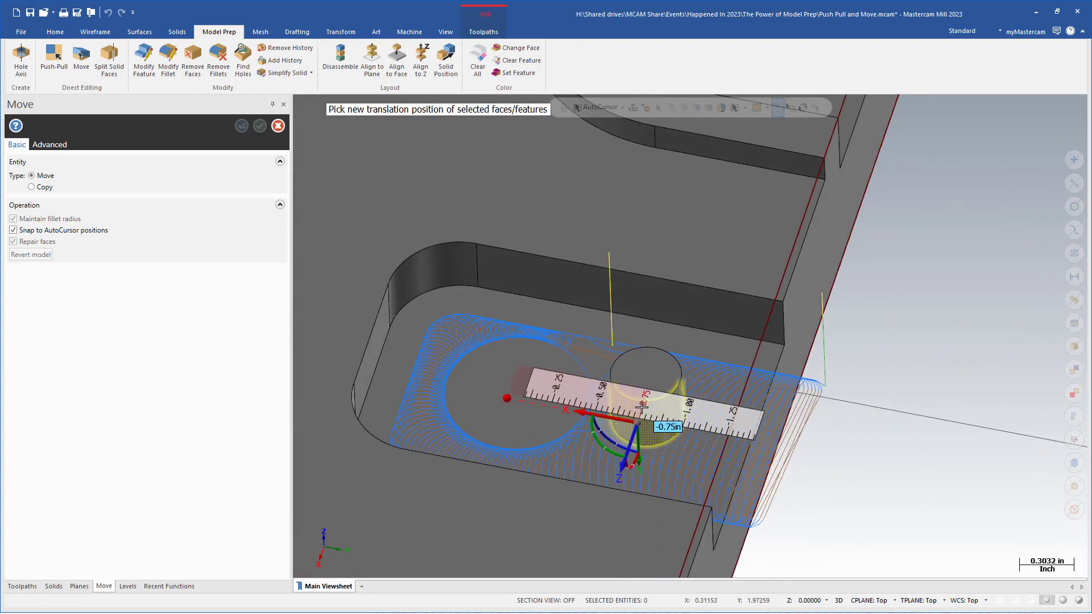
left_click(688, 426)
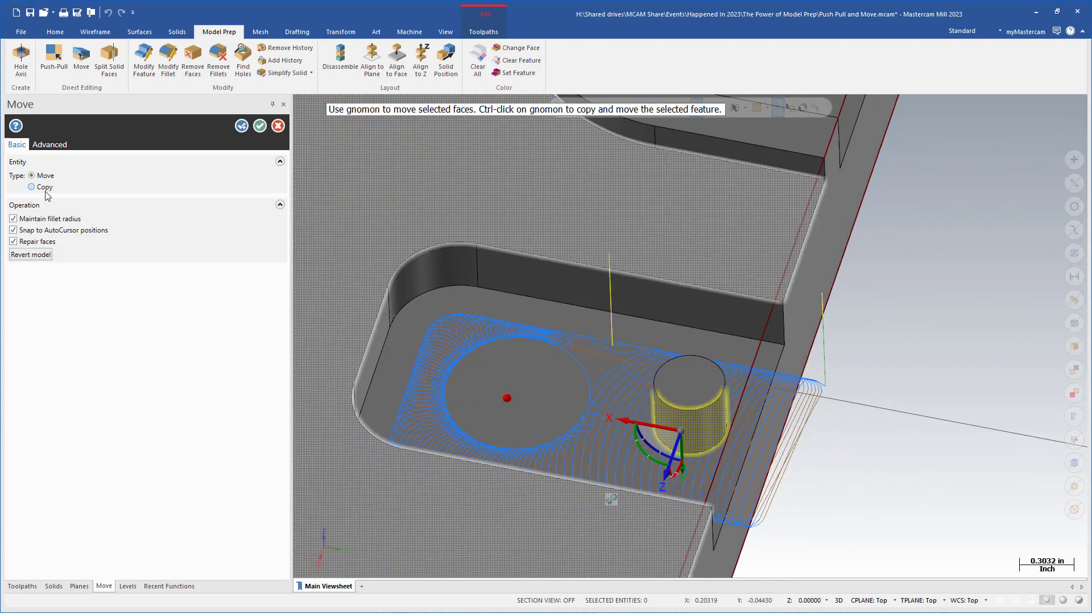
left_click(45, 191)
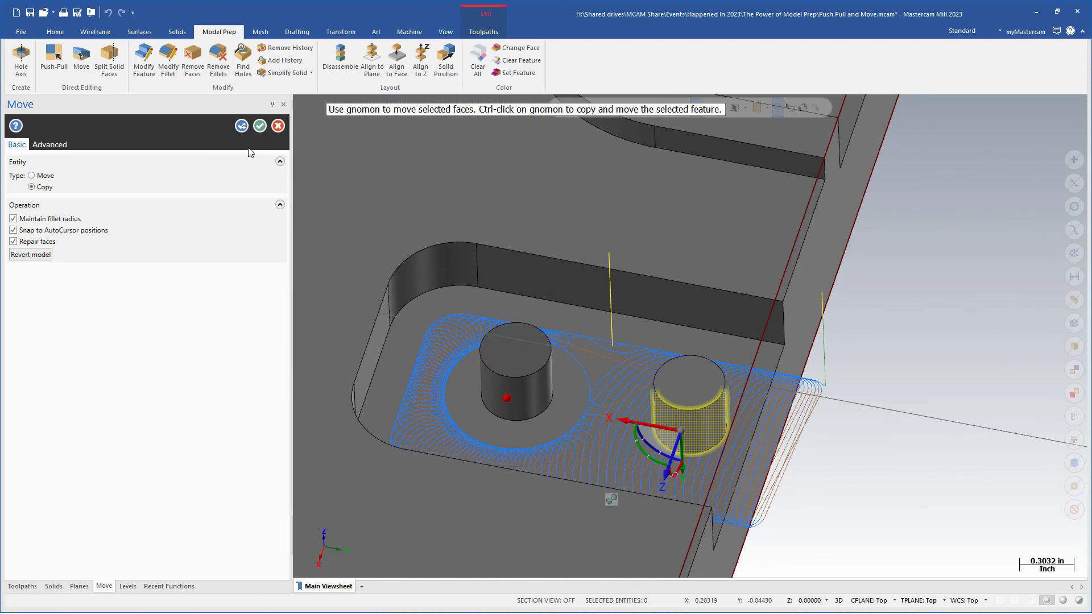
left_click(260, 125)
left_click(74, 124)
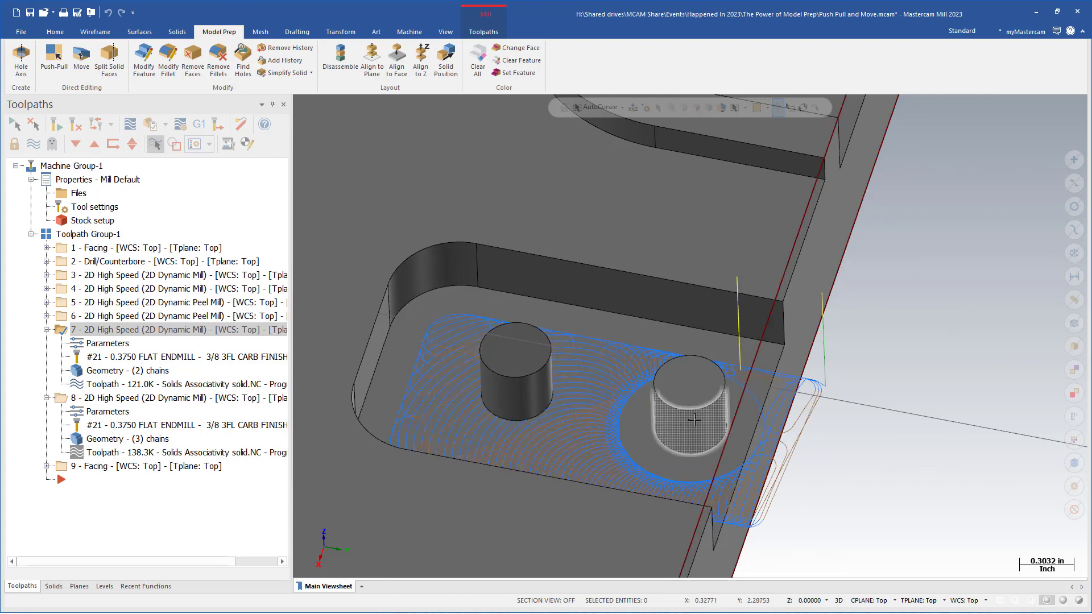
- Add the base edge of the boss nearest the slot's closed end to operation 7's avoidance regions and regenerate the toolpath
left_click(116, 376)
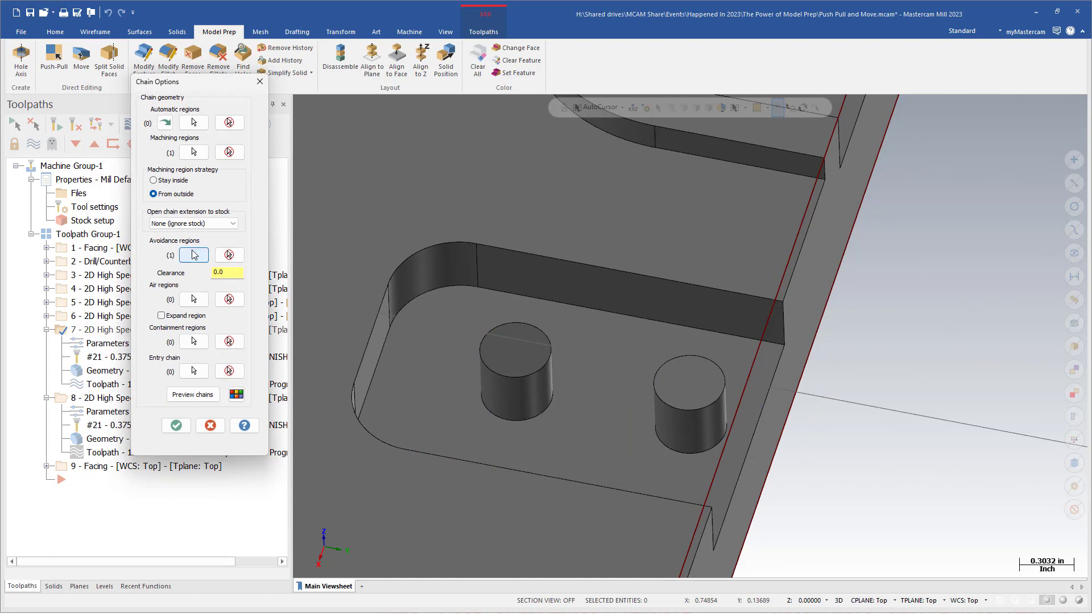
left_click(194, 254)
right_click(243, 223)
left_click(256, 224)
left_click(522, 423)
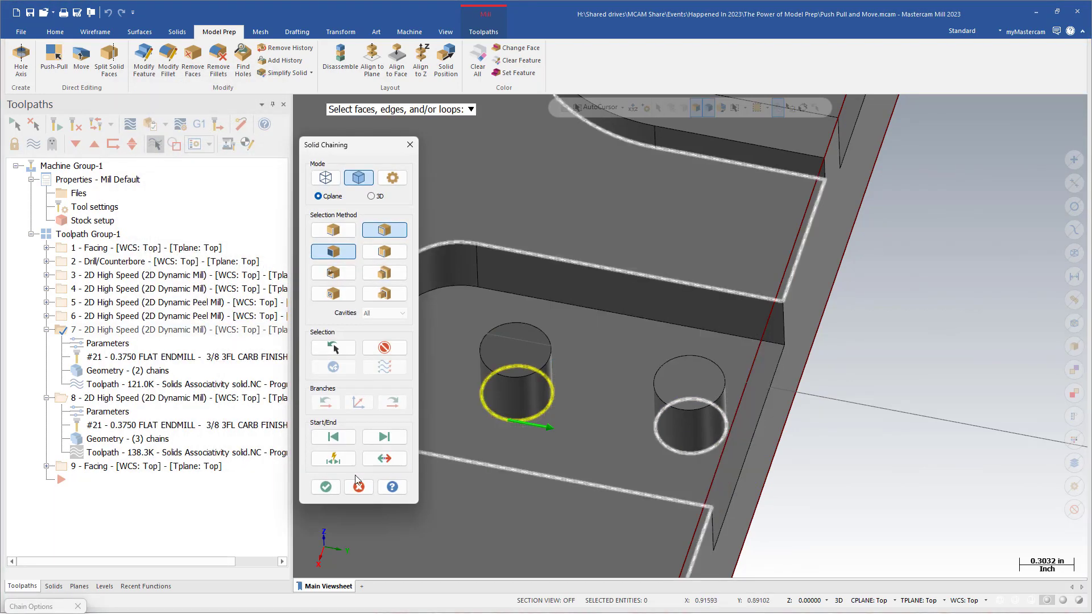
left_click(326, 487)
left_click(245, 296)
left_click(176, 425)
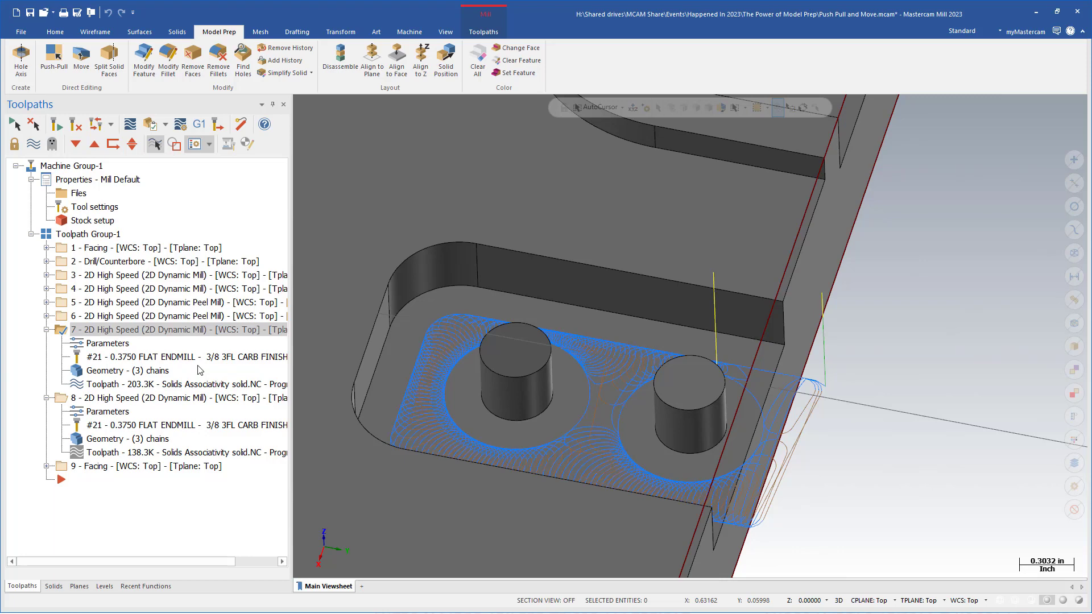
- Try to copy the faces of the rounded tab in the blue-floored pocket along the Y axis with Move
scroll(625, 404, "down", 5)
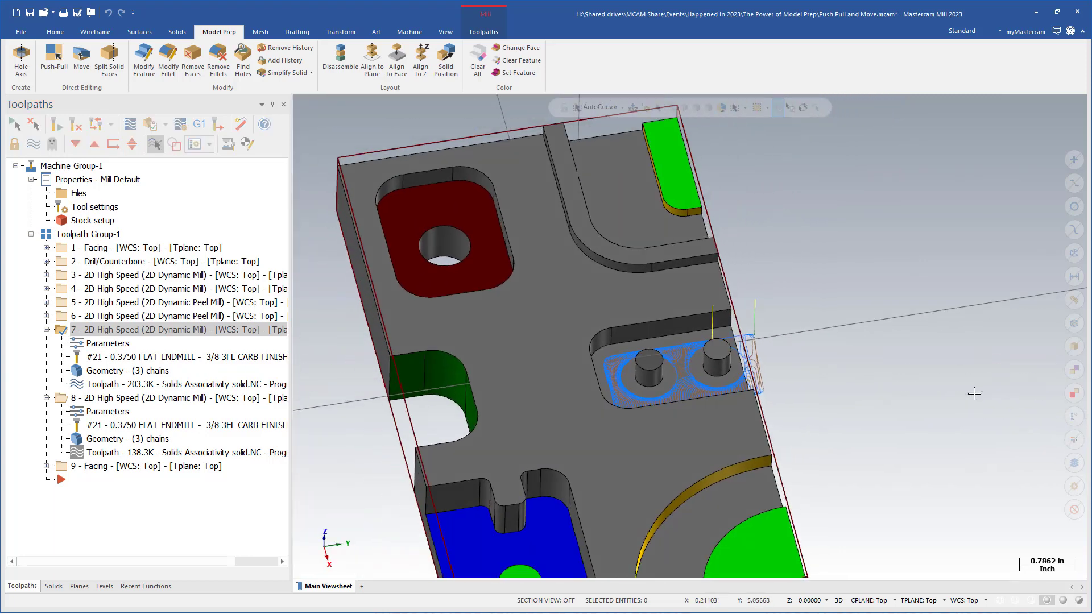
scroll(637, 401, "up", 4)
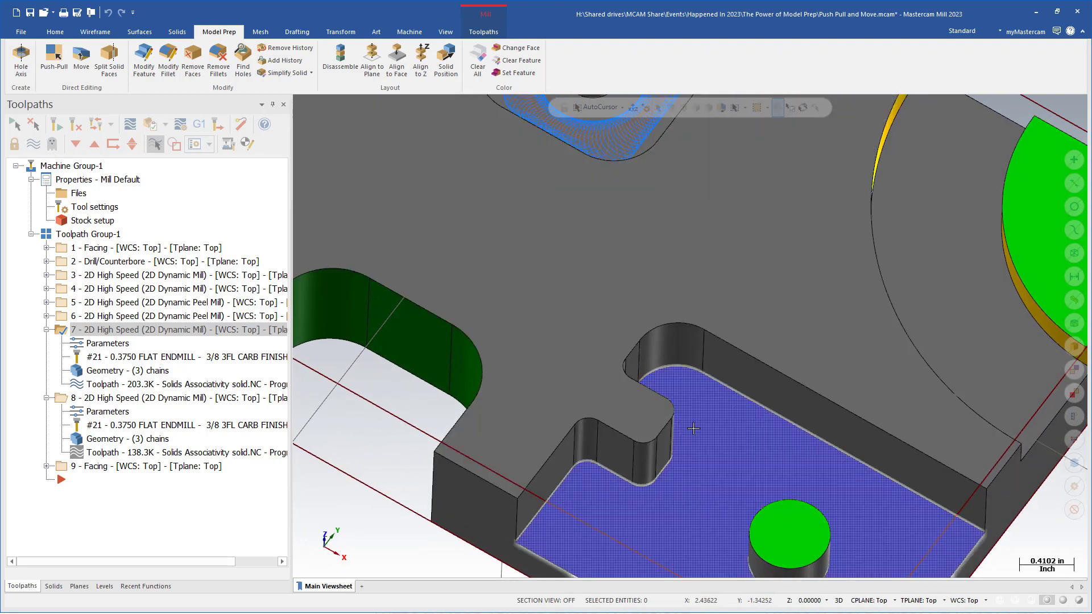
scroll(694, 428, "up", 2)
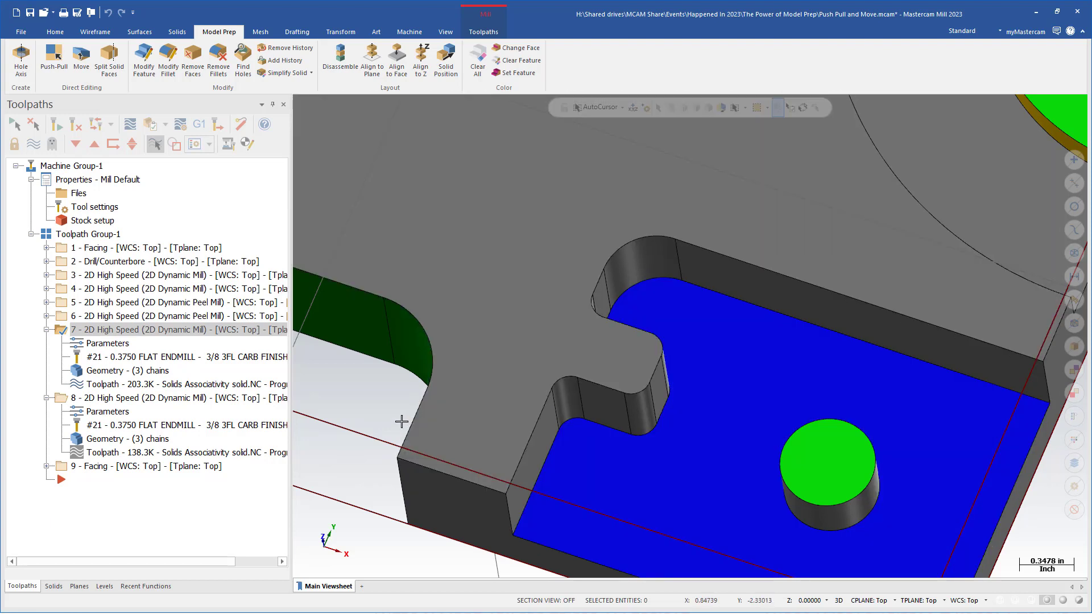
left_click(82, 56)
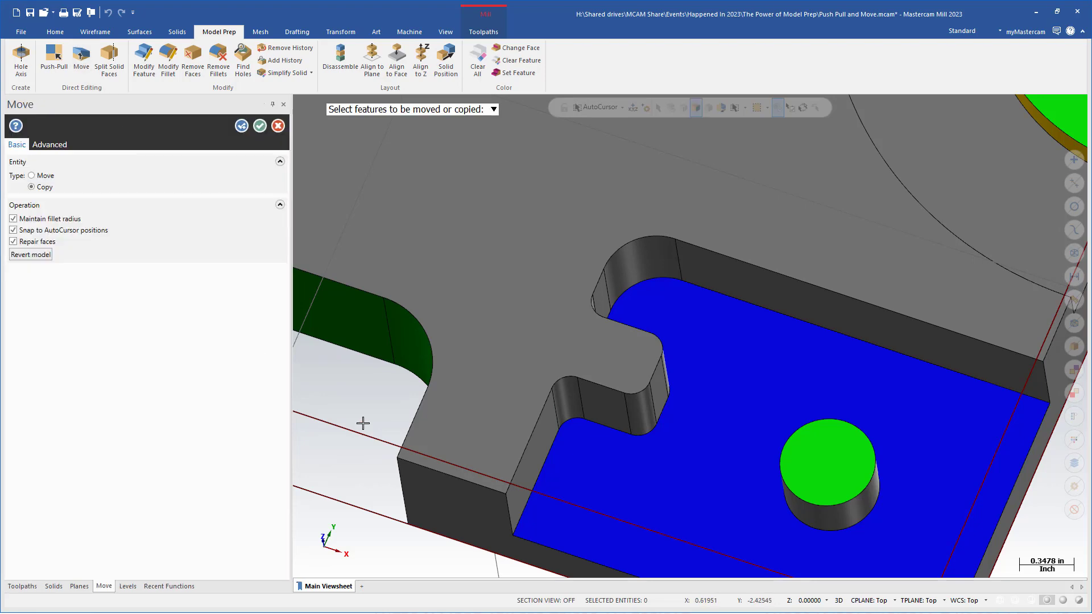
scroll(460, 437, "up", 3)
middle_click_drag(461, 436, 450, 384)
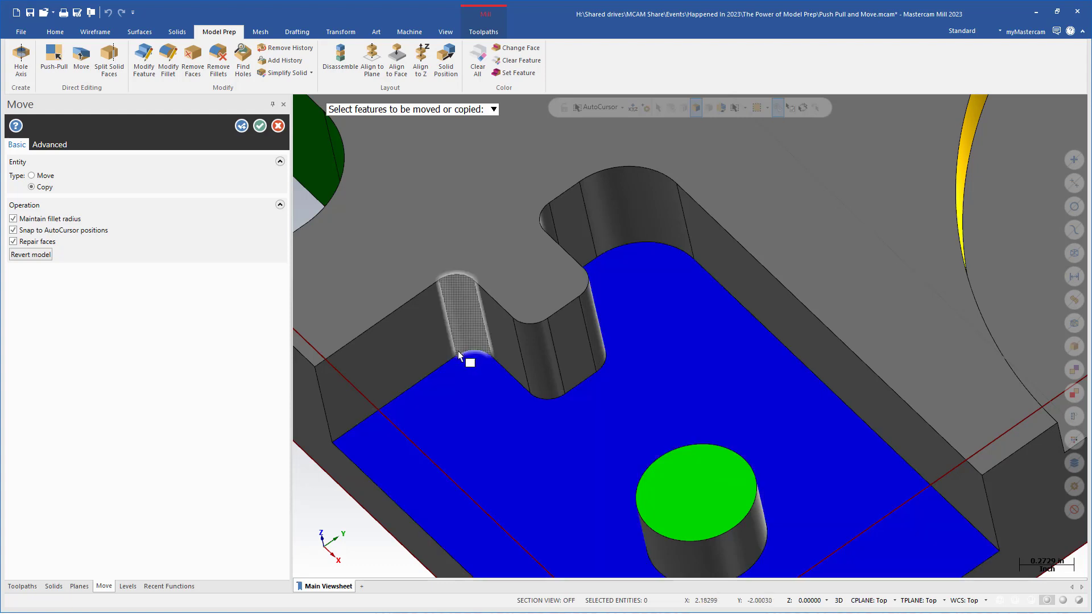
middle_click_drag(464, 313, 590, 269)
middle_click_drag(547, 335, 573, 346)
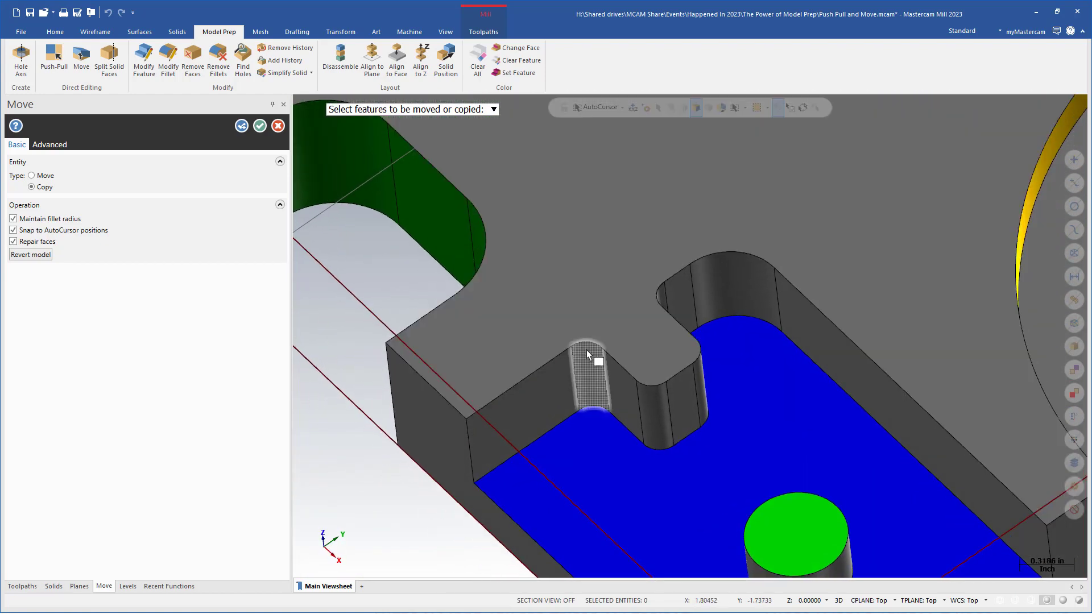
key("alt+1")
left_click_drag(724, 522, 883, 431)
middle_click_drag(883, 432, 828, 448)
scroll(828, 448, "up", 2)
scroll(808, 472, "up", 4)
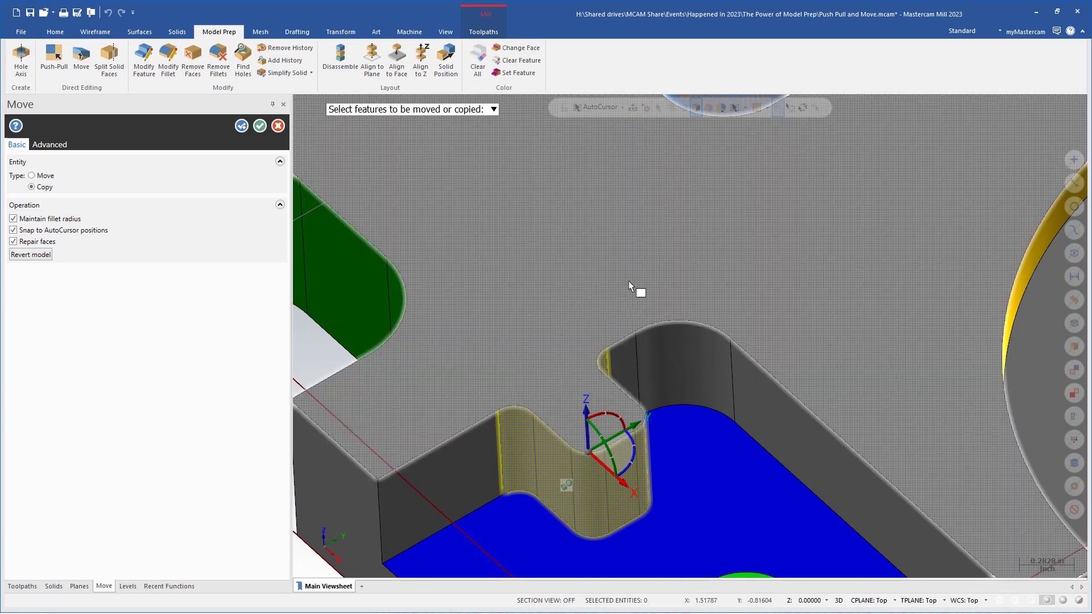
key("Up")
key("Up")
key("Up")
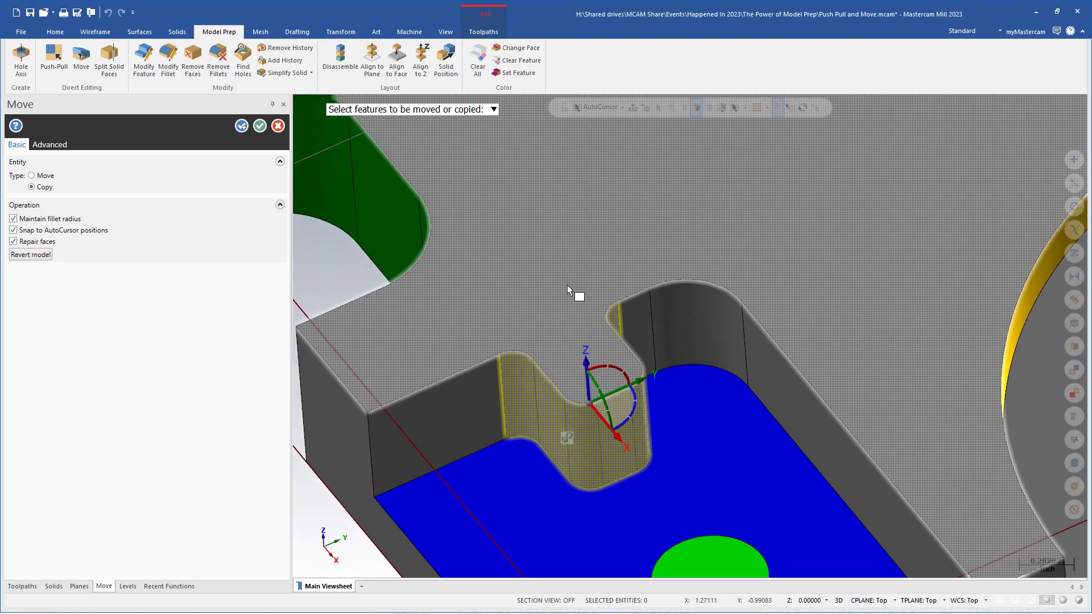
left_click(620, 372)
left_click(619, 372)
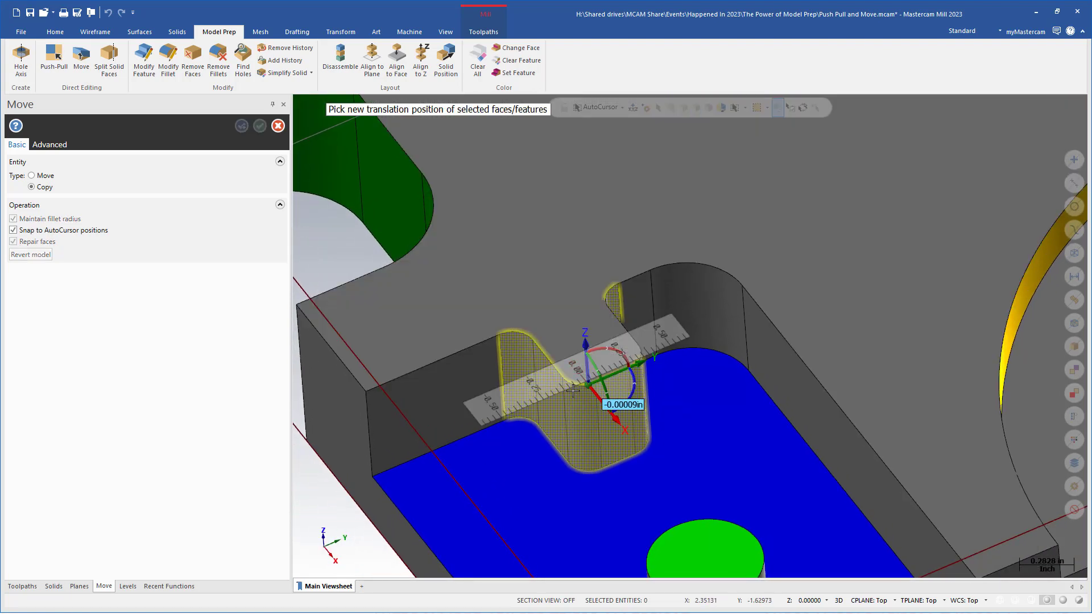
left_click(537, 408)
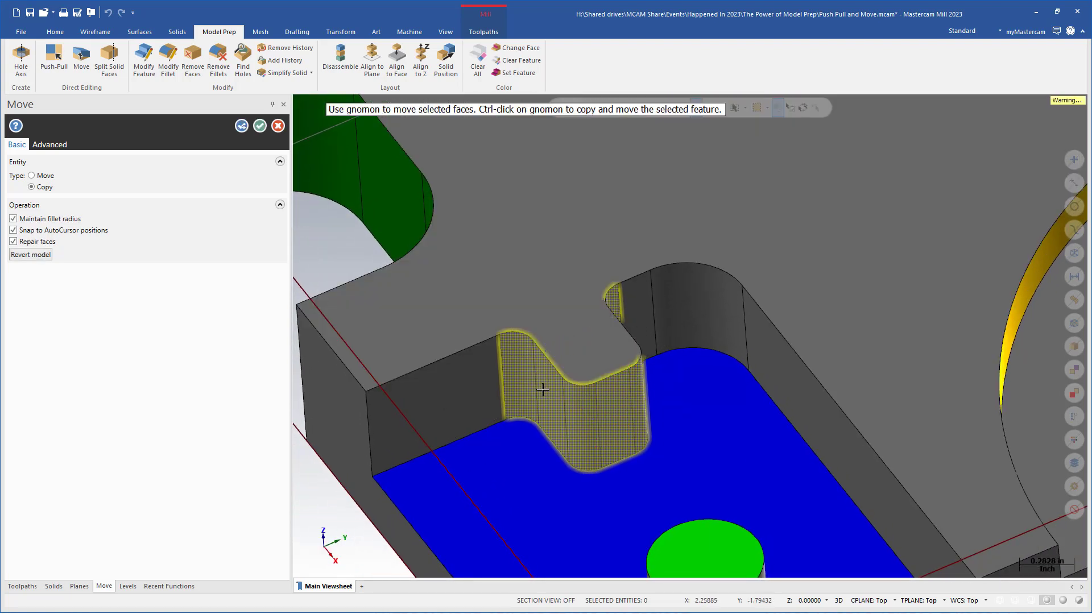
key("Left")
key("Left")
key("Left")
scroll(538, 408, "up", 3)
key("Left")
key("Left")
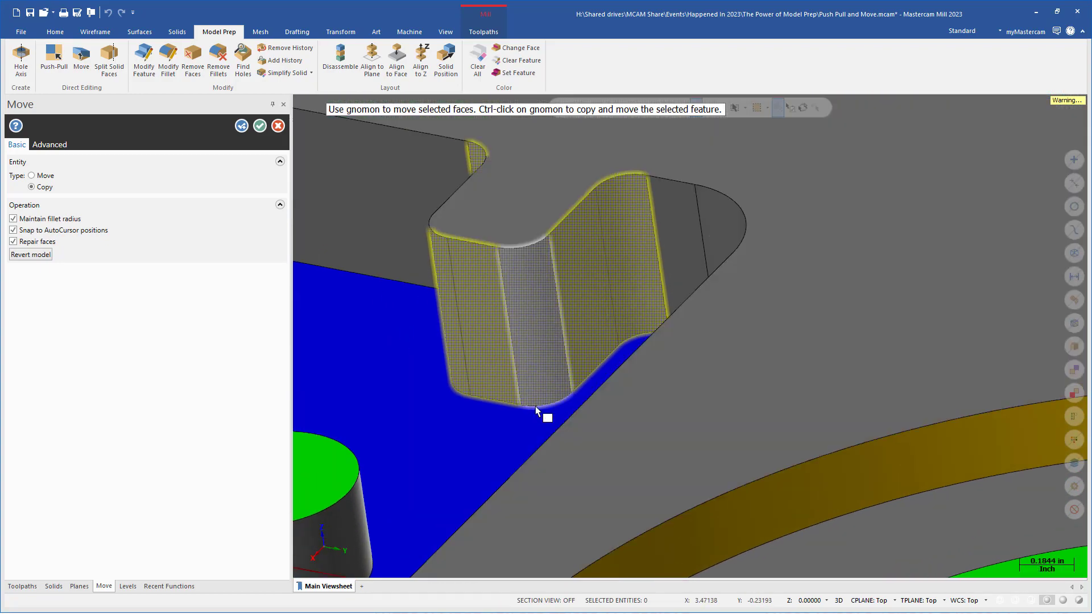
scroll(542, 411, "down", 3)
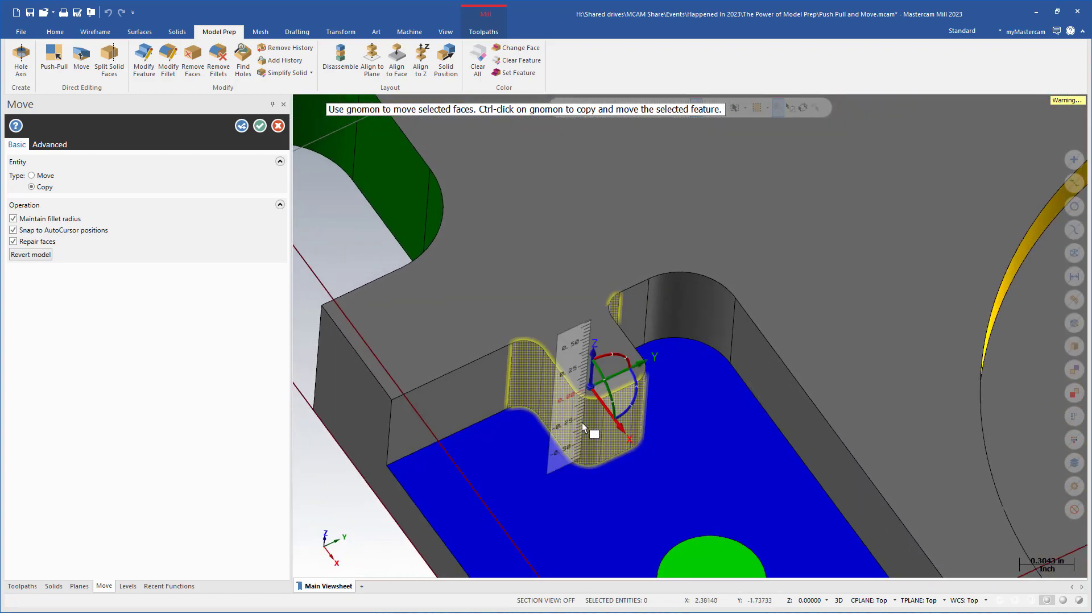
key("Escape")
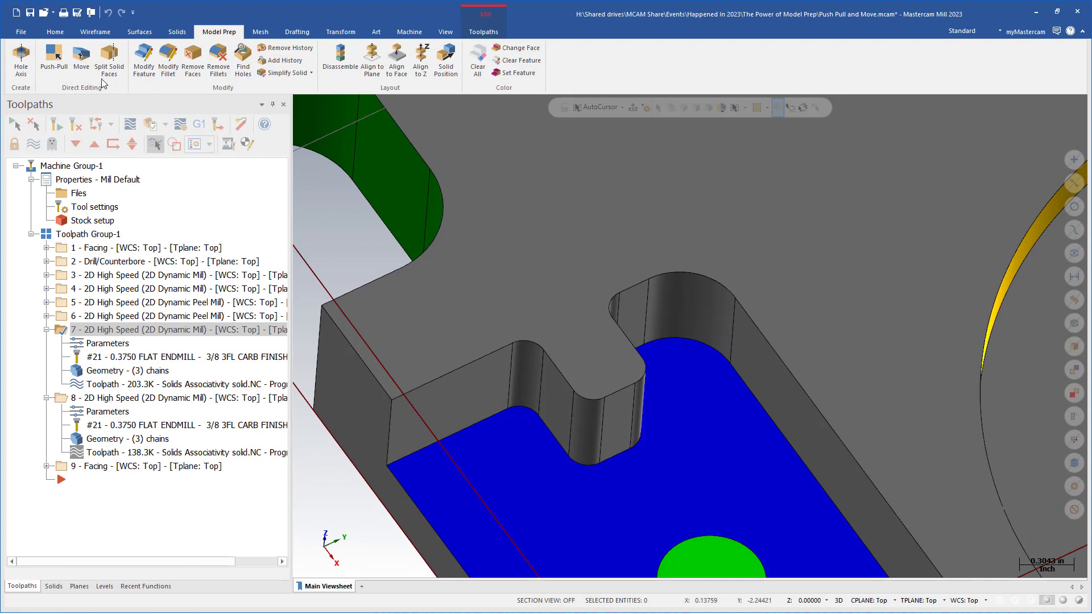
left_click(81, 62)
left_click(524, 380)
left_click(546, 387)
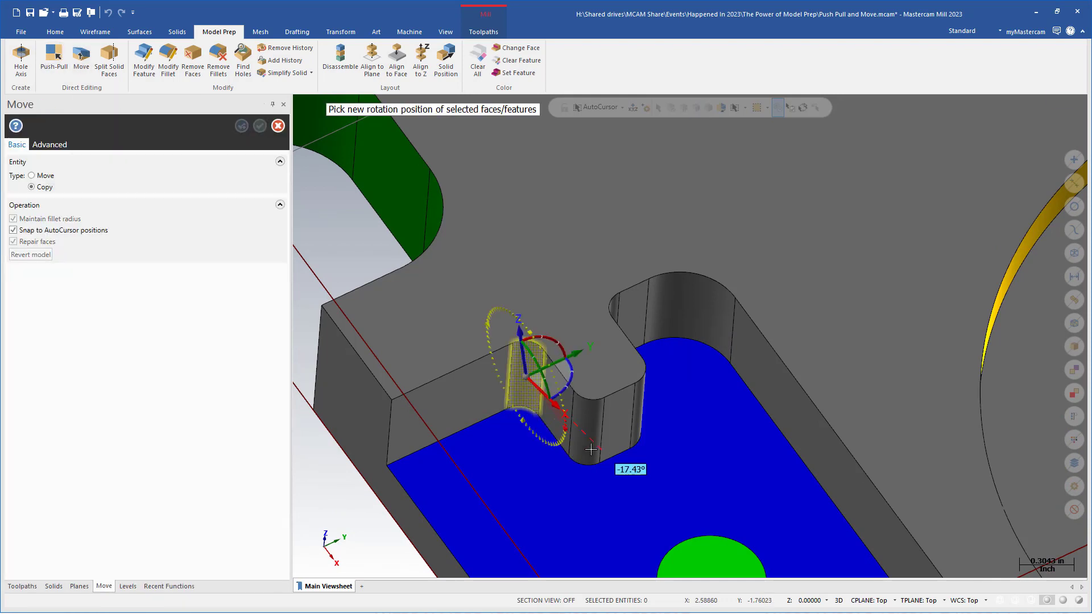
left_click(593, 451)
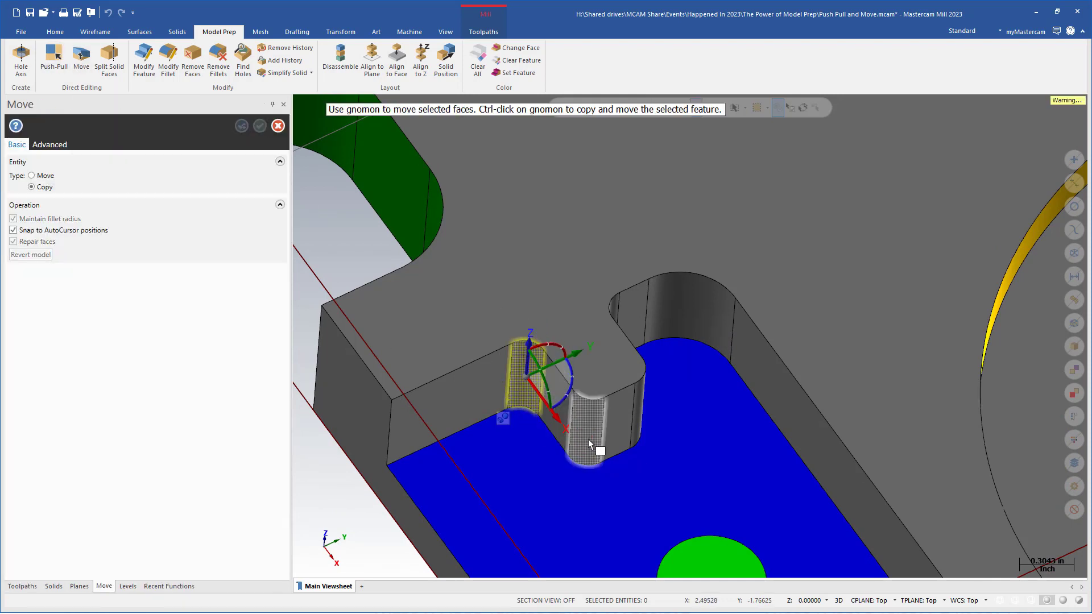
key("Escape")
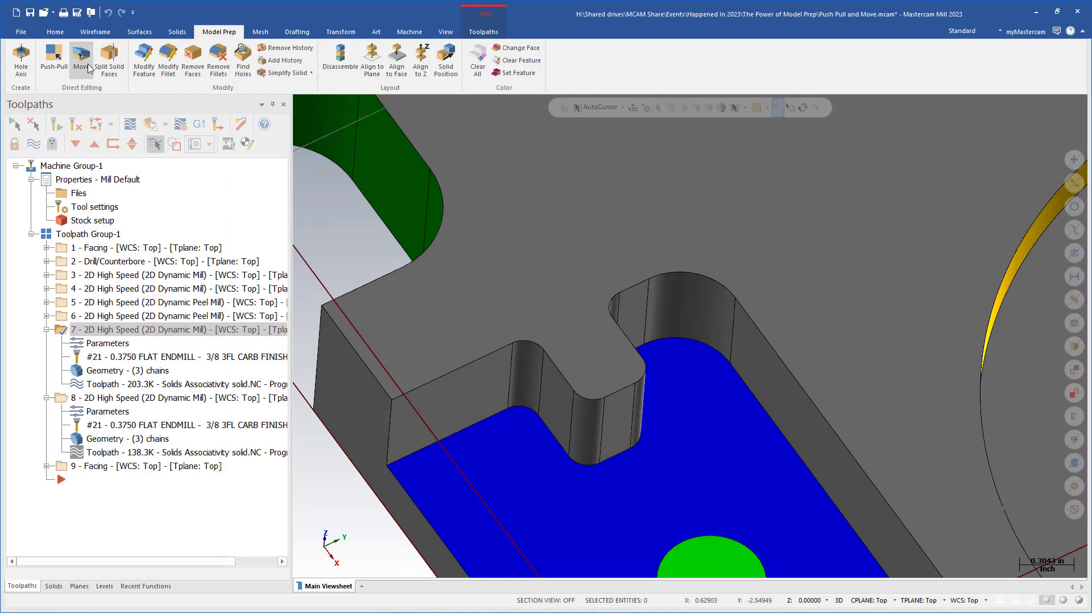
- Move the faces of the rounded tab -0.46875 in along the Y axis toward the pocket's open side and regenerate operation 8
left_click(81, 60)
left_click(529, 391)
left_click(566, 441)
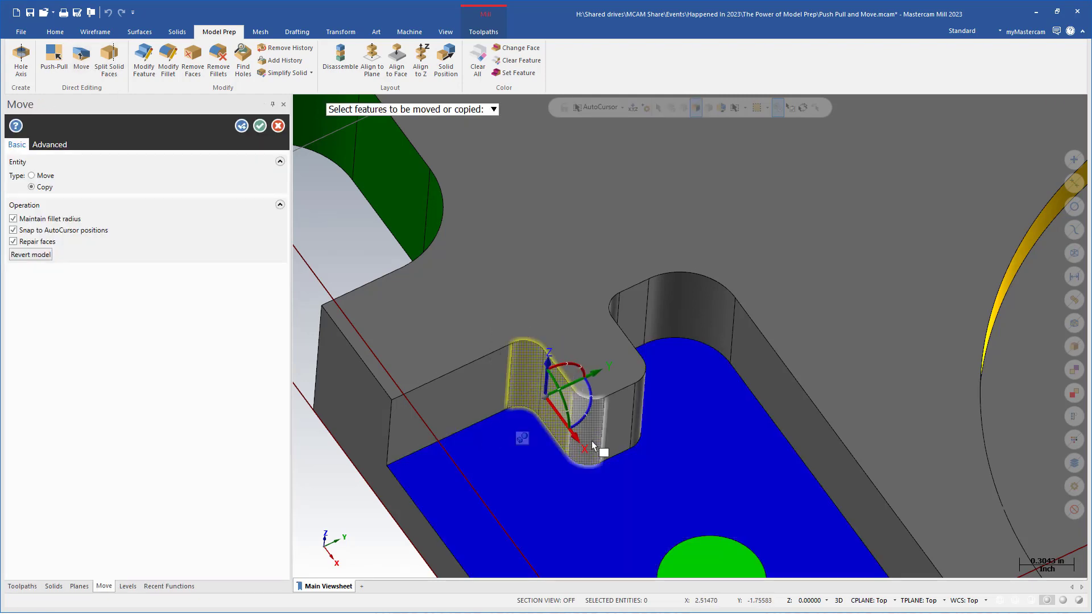
middle_click_drag(648, 435, 581, 418)
scroll(585, 406, "up", 2)
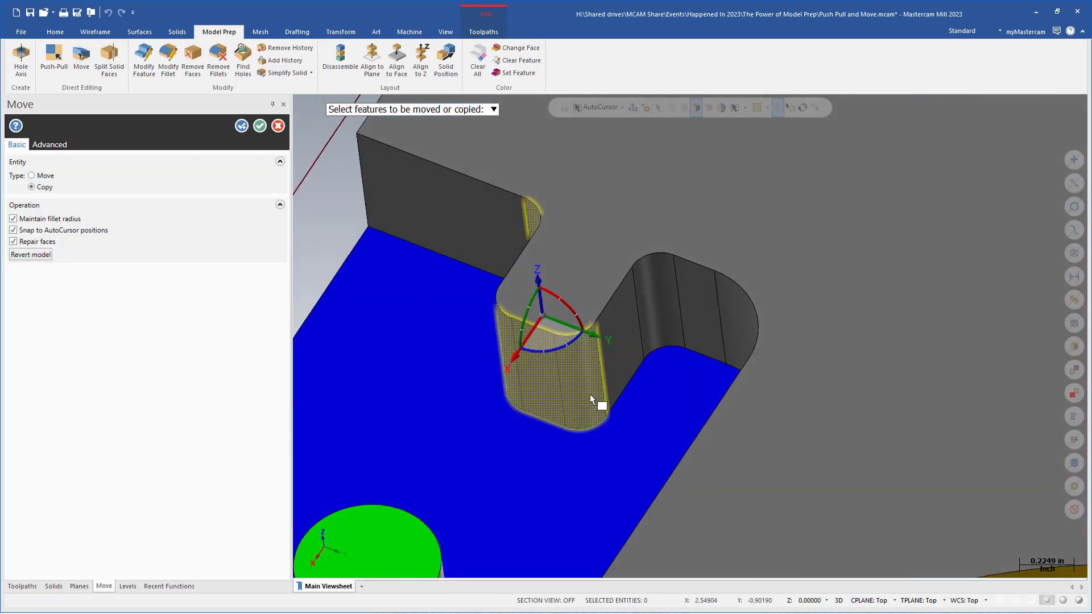
left_click(585, 398)
left_click(617, 353)
left_click(647, 322)
middle_click_drag(643, 370, 623, 367)
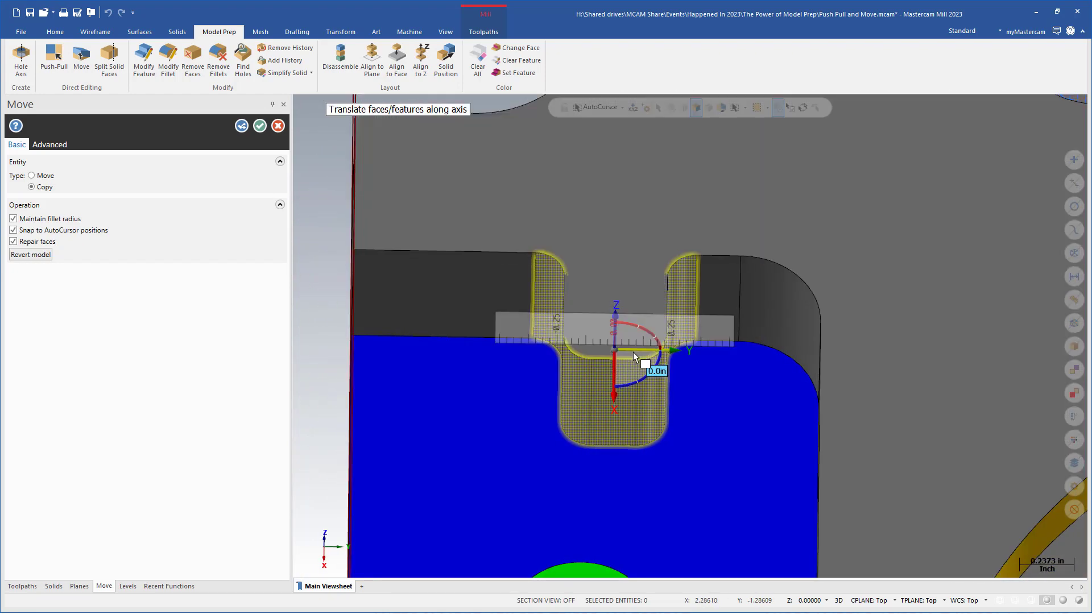
left_click(620, 350)
scroll(589, 348, "down", 2)
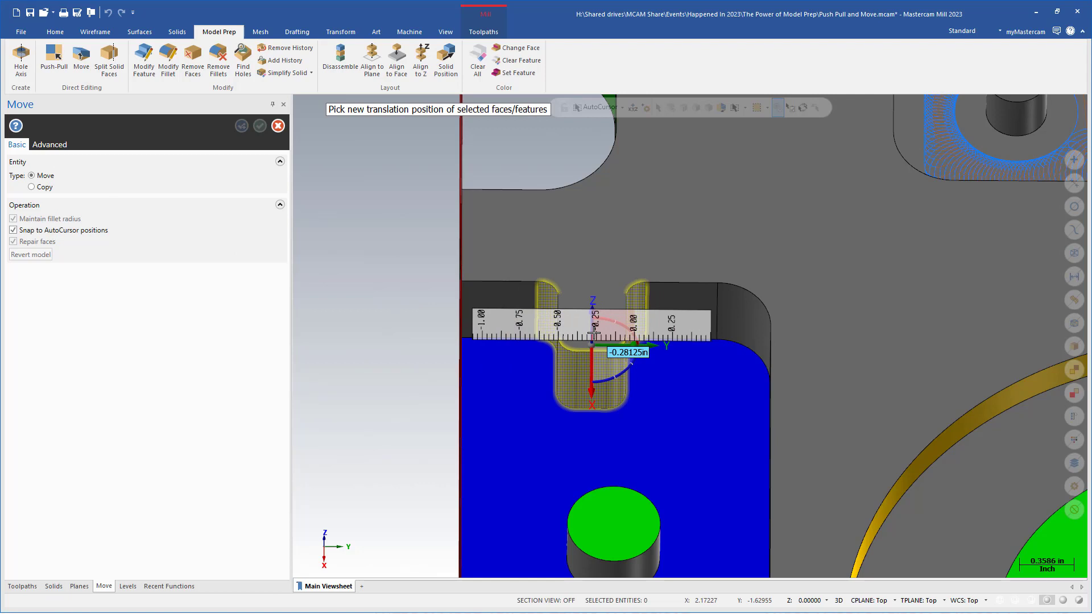
middle_click_drag(594, 332, 536, 339)
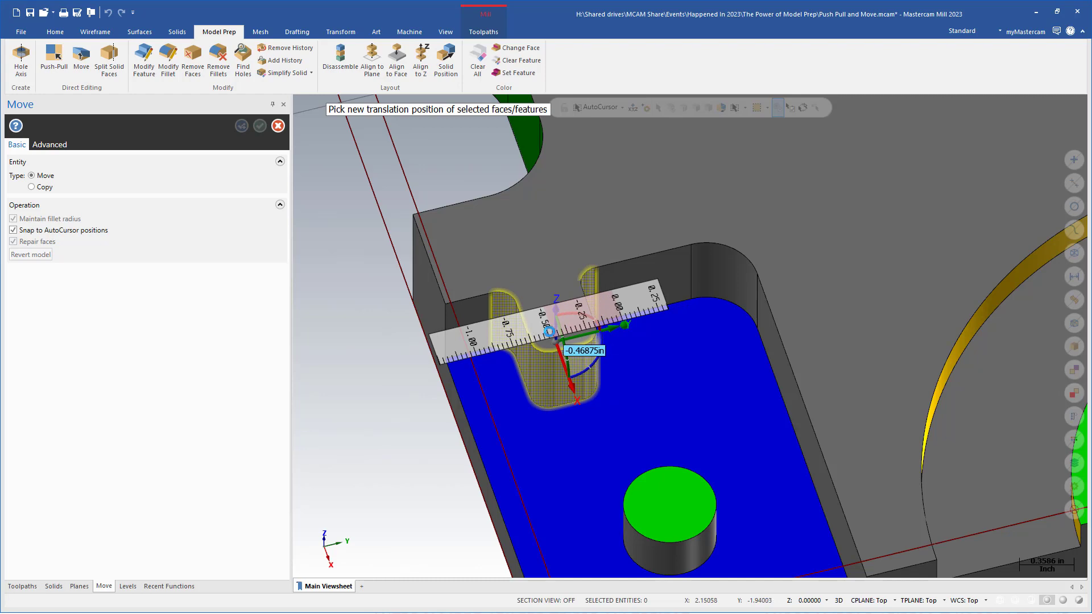
left_click(550, 331)
left_click(260, 126)
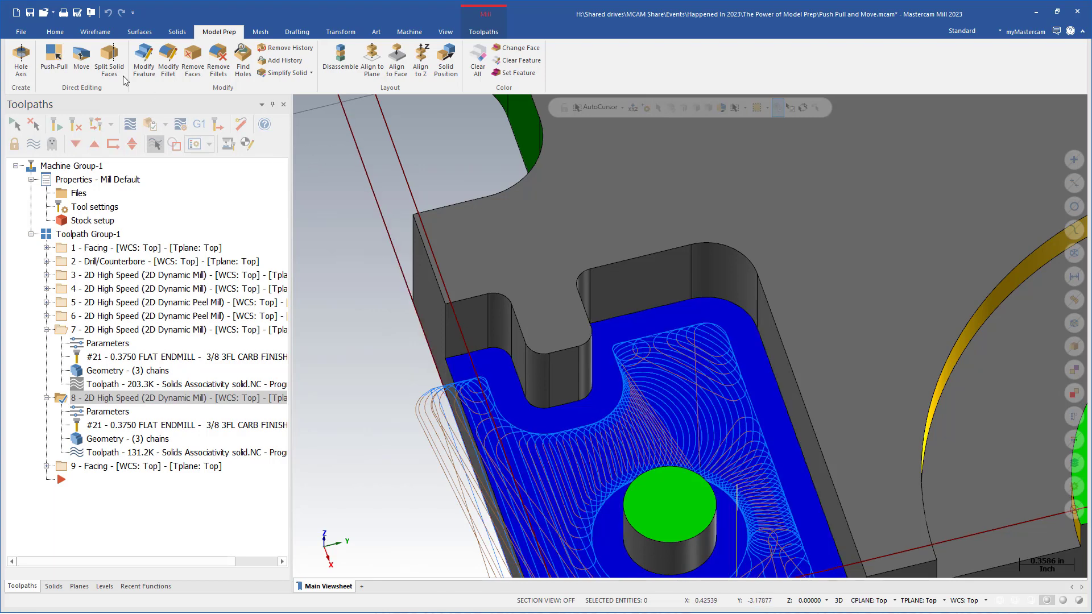
left_click(82, 55)
left_click(494, 326)
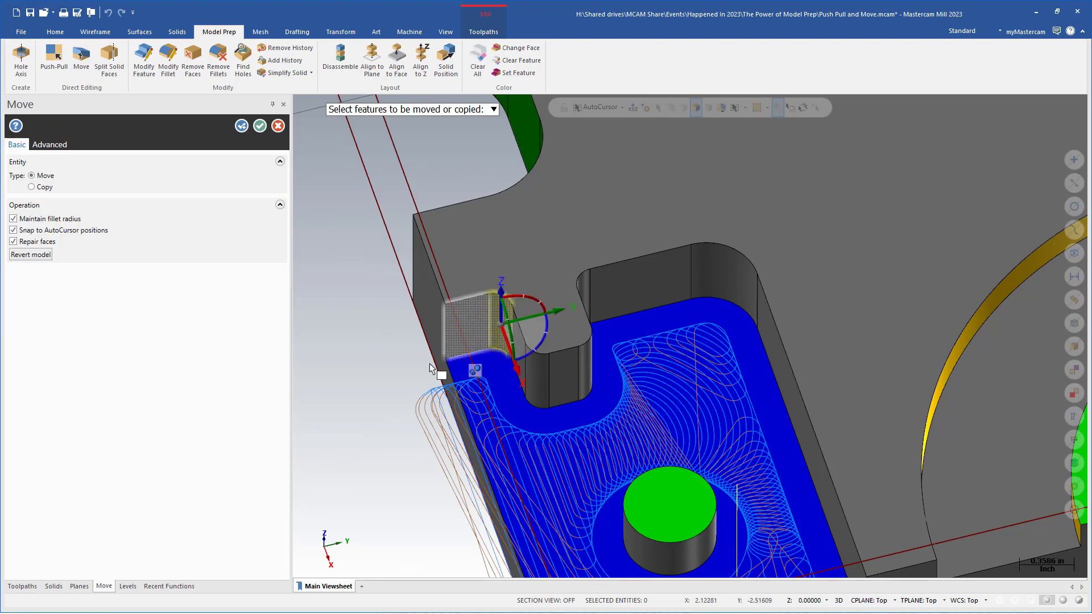
key("Escape")
- Select the rounded tab's faces with Move and translate them along the X axis to extend the tab toward the green-topped boss
left_click(82, 55)
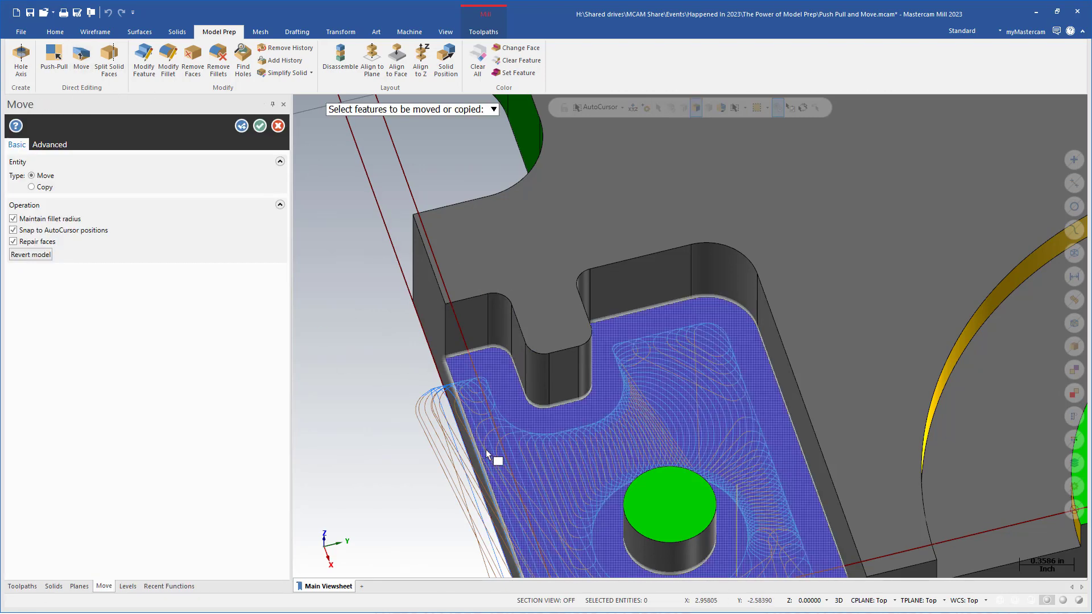
key("alt+1")
left_click_drag(726, 553, 877, 470)
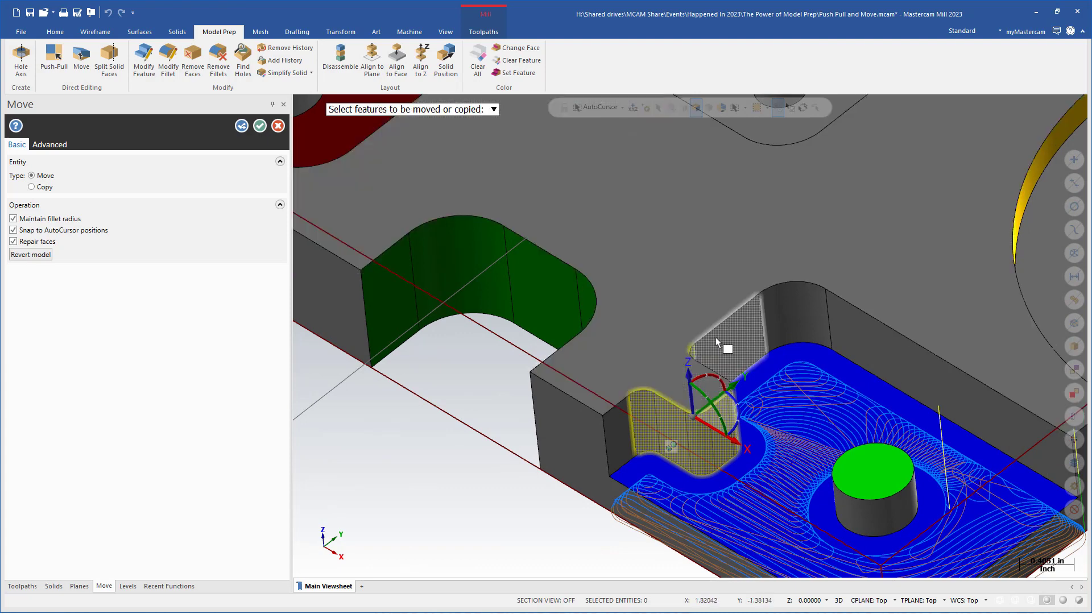
left_click(753, 424)
middle_click_drag(752, 425, 764, 381)
left_click(765, 381)
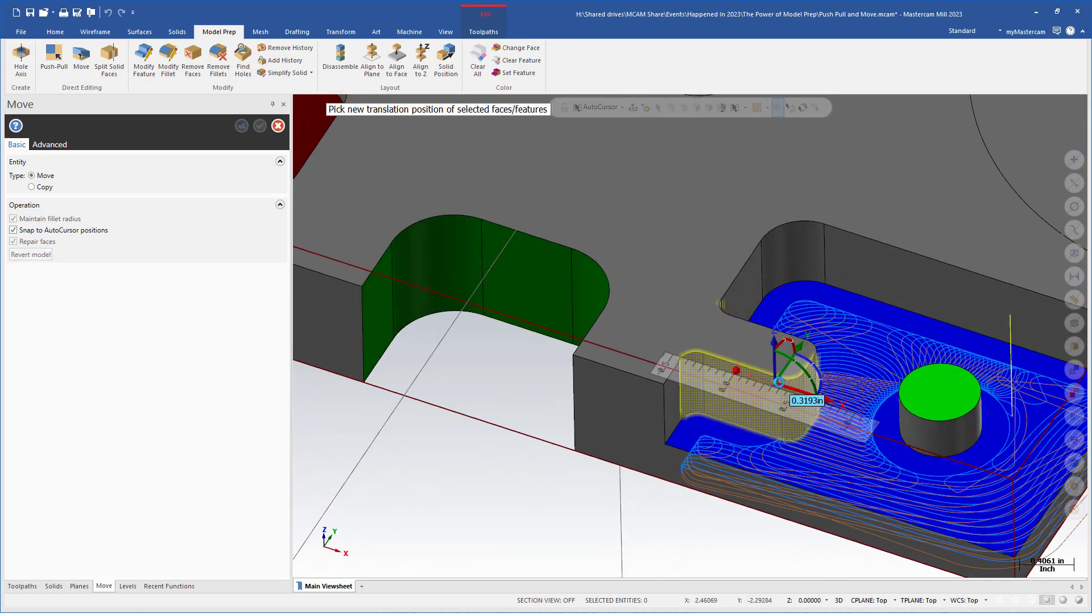
left_click(819, 400)
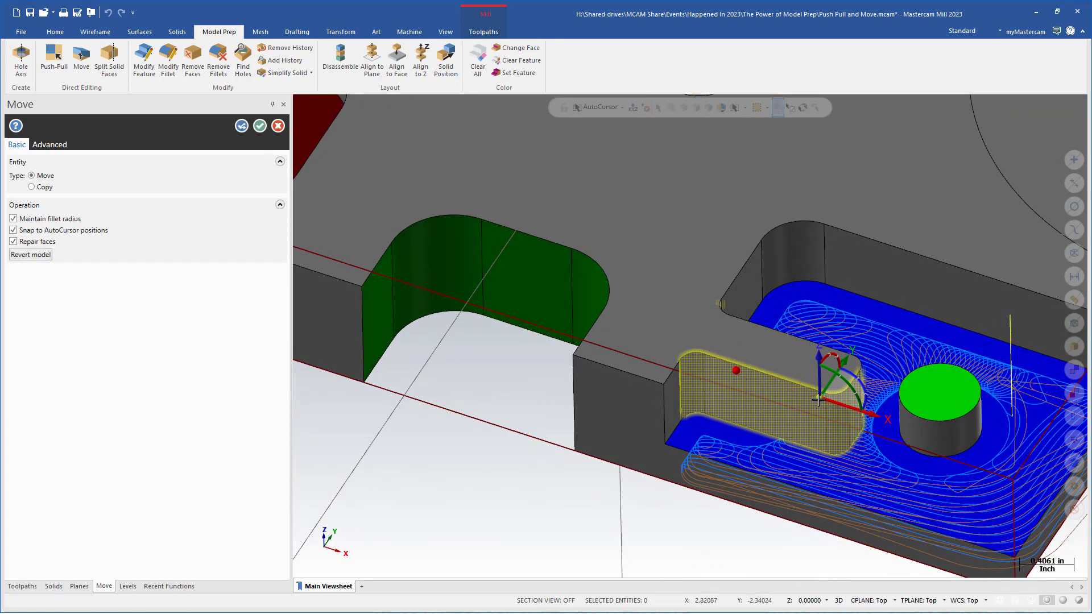
- Pull the tab's selected faces back along the X axis to a ruler offset of about 0.381 in
middle_click_drag(819, 400, 853, 447)
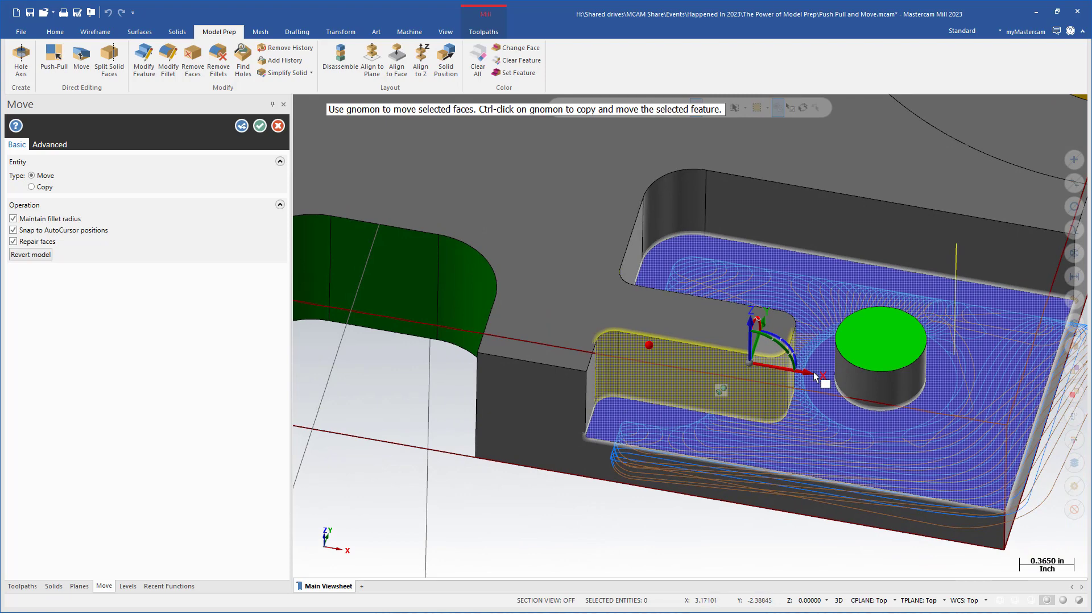
left_click(802, 371)
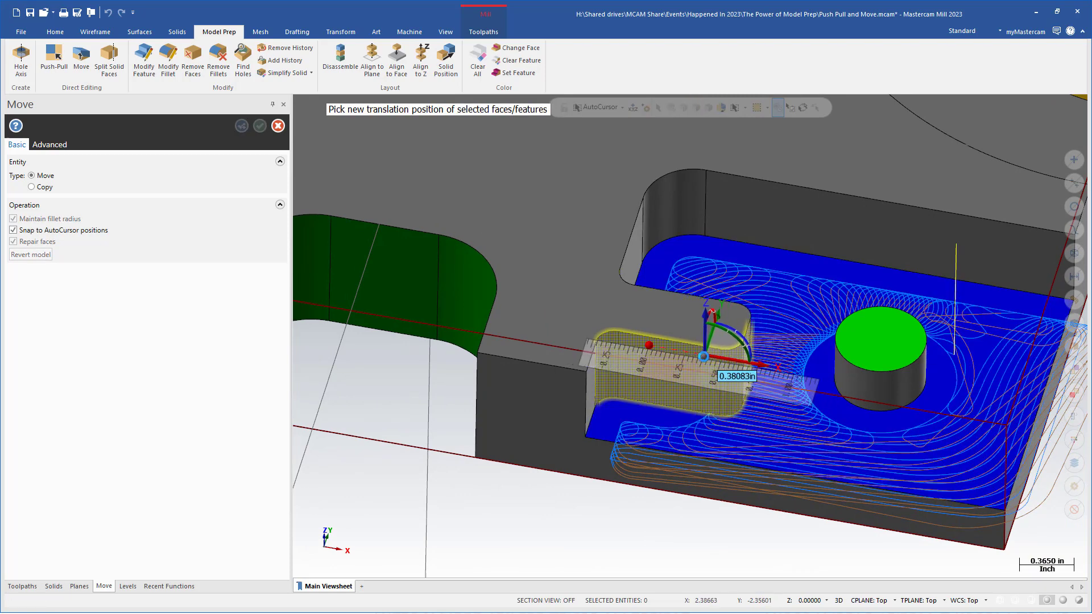
left_click(700, 356)
- Relocate the Move ruler's reference point to the top corner of the wall beside the green slot
middle_click_drag(715, 389, 676, 369)
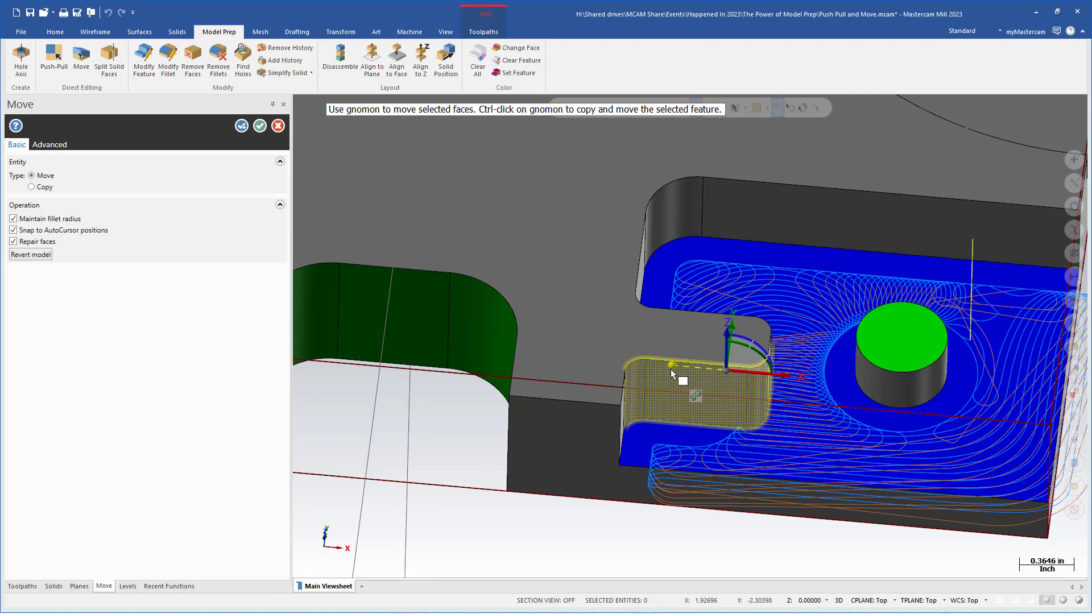
left_click(671, 367)
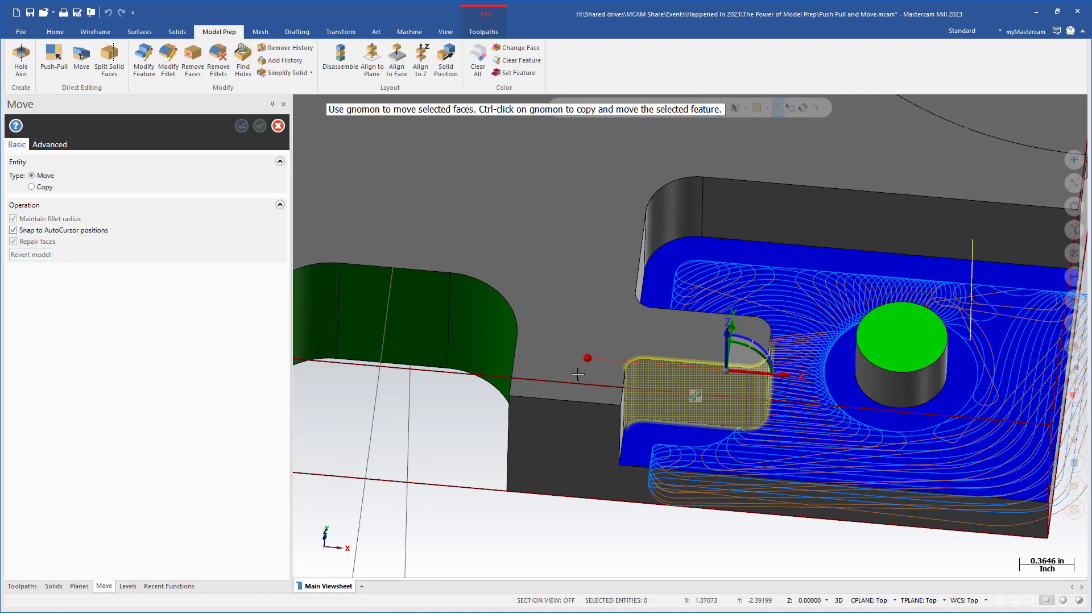
left_click(512, 396)
- Position the tab's faces at 1.25 in along the X axis from the new reference point and regenerate operation 8
left_click(749, 374)
left_click(749, 374)
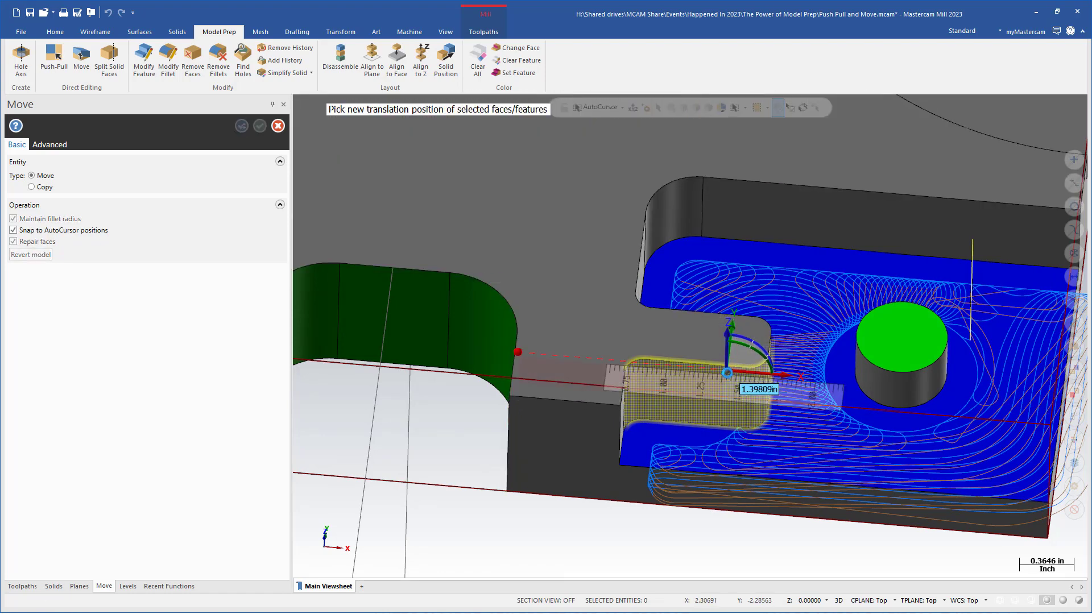
left_click(702, 386)
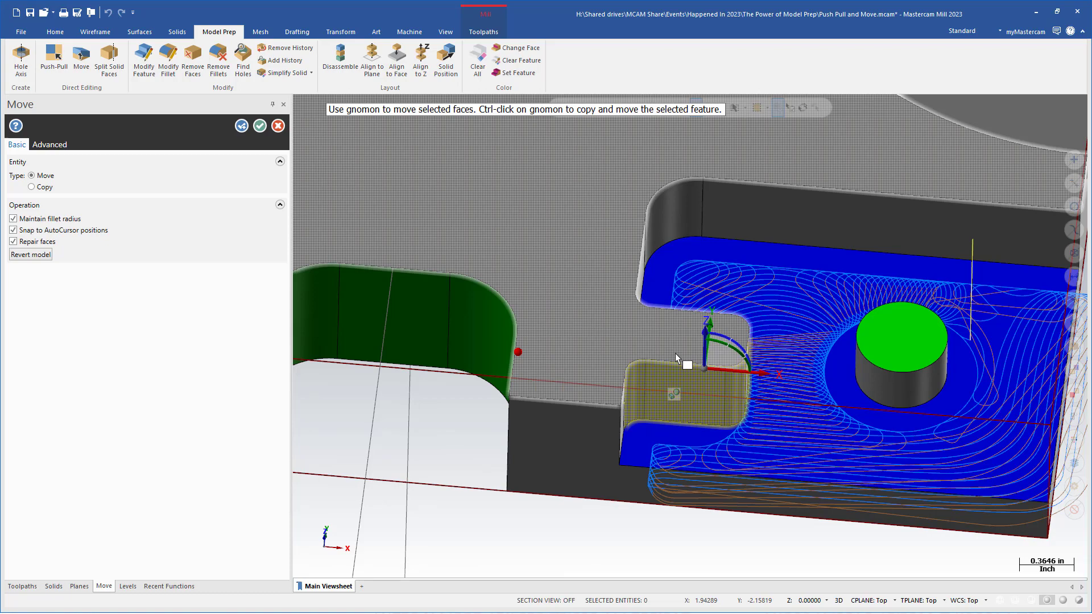
middle_click_drag(673, 354, 585, 355)
left_click(260, 127)
left_click(185, 125)
middle_click_drag(534, 444, 535, 444)
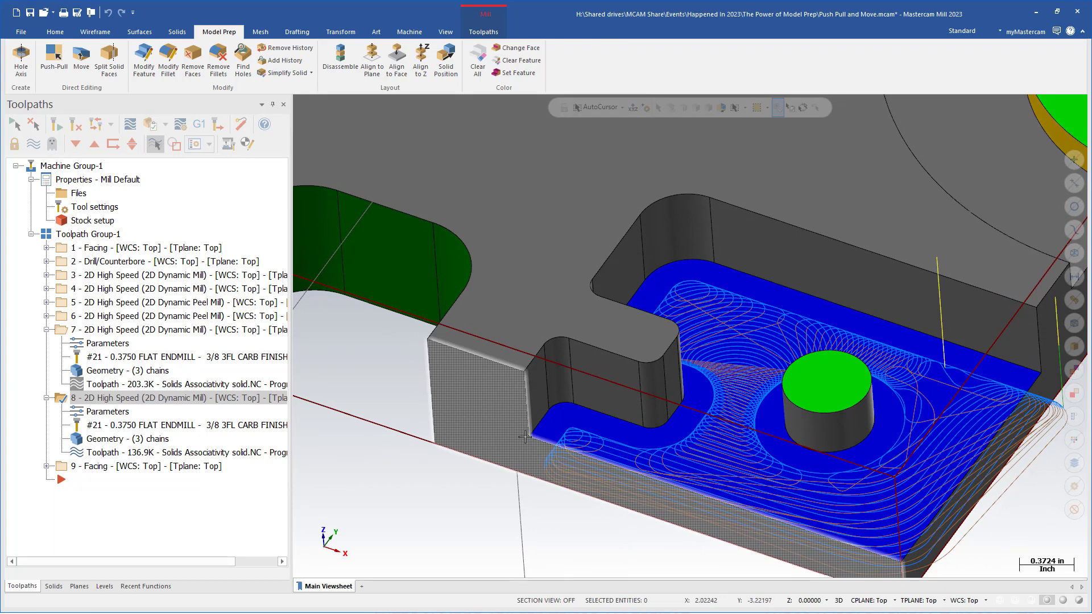
left_click(82, 56)
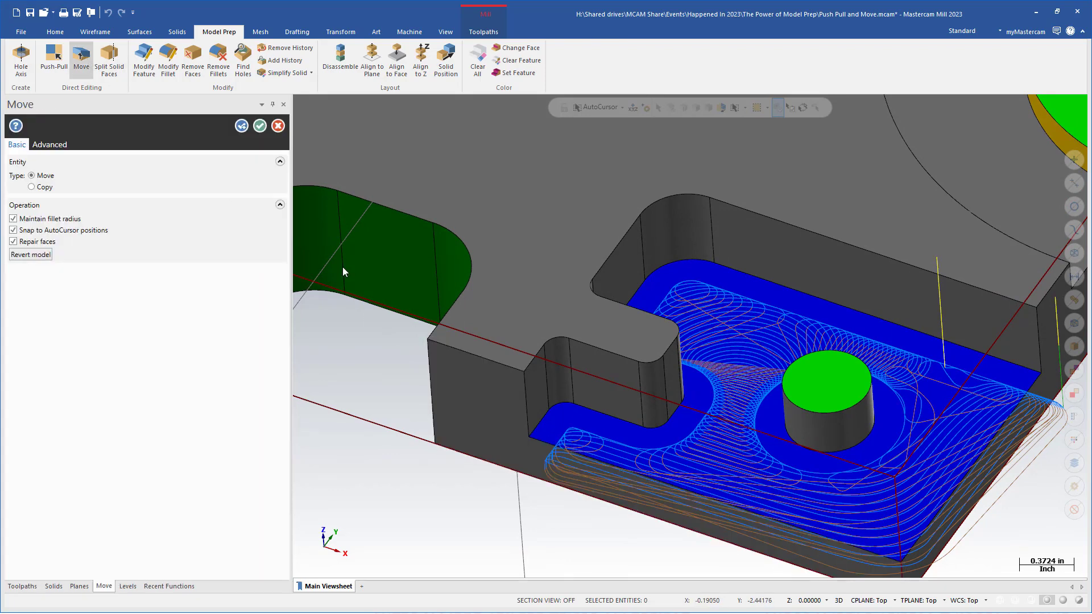
left_click(566, 378)
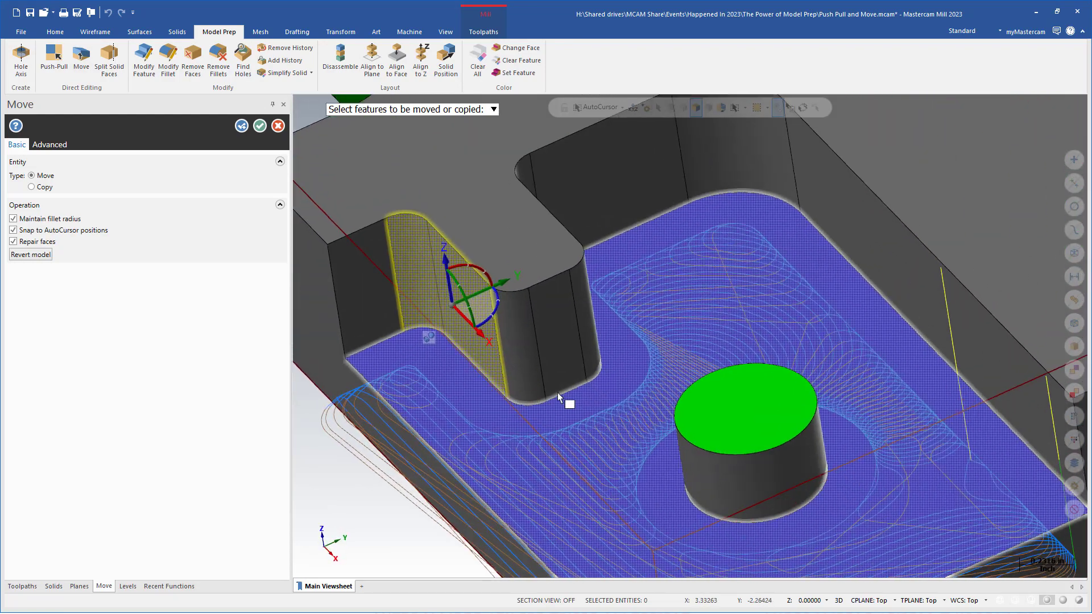
left_click(555, 391)
left_click(573, 376)
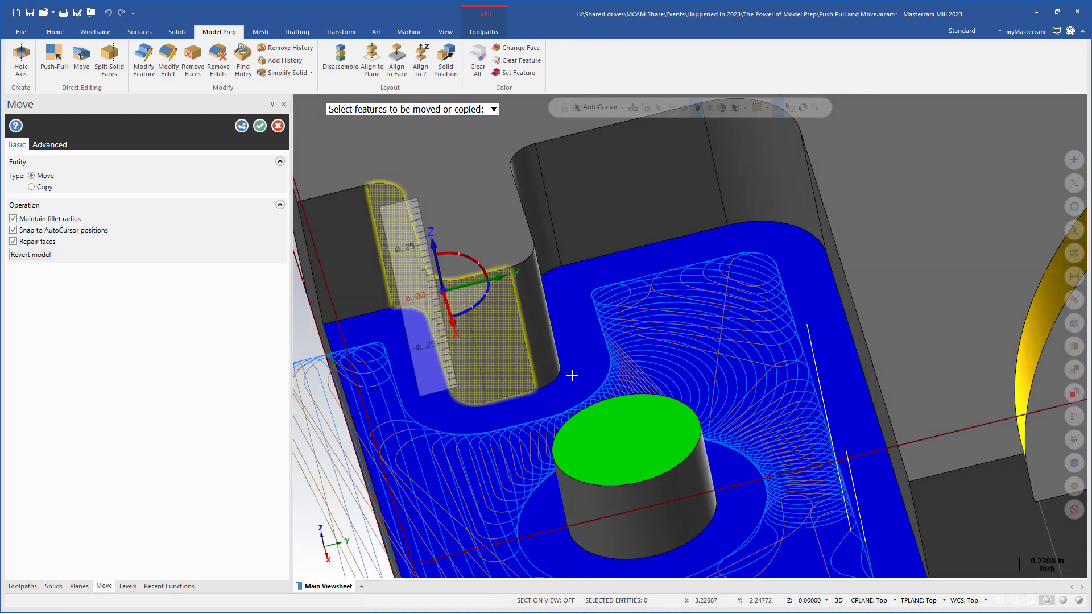
left_click(602, 380)
left_click(617, 370)
left_click(664, 333)
left_click(699, 310)
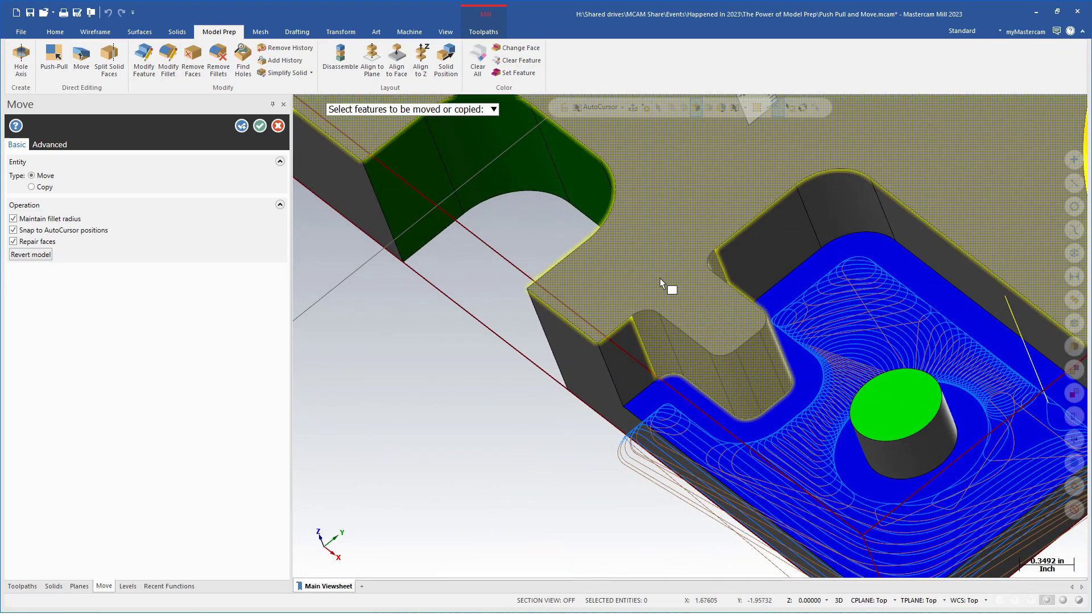
scroll(671, 285, "down", 3)
middle_click_drag(675, 285, 695, 245)
scroll(711, 260, "up", 6)
scroll(616, 244, "down", 2)
mouse_move(610, 221)
left_click_drag(610, 225, 611, 259)
middle_click_drag(614, 268, 699, 232)
mouse_move(698, 232)
left_mouse_down()
mouse_move(693, 243)
mouse_move(643, 250)
mouse_move(692, 235)
left_mouse_up()
middle_click_drag(660, 295, 649, 290)
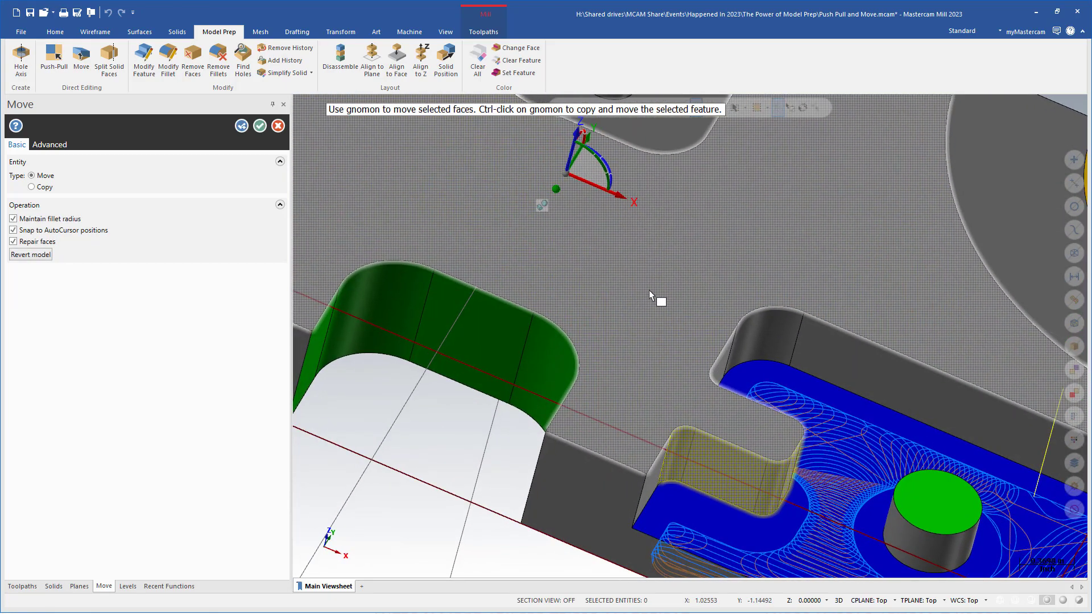
key("Escape")
key("Escape")
middle_click_drag(727, 445, 719, 439)
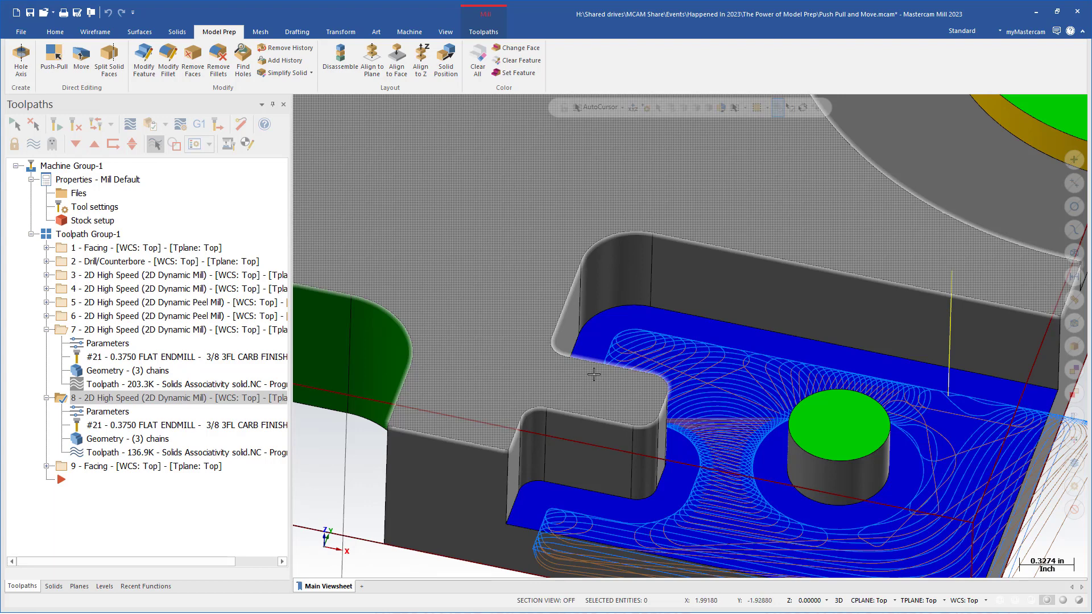
- Split the part's top face at the wall corner beside the rounded tab, using Split Solid Faces with a U flowline
left_click(109, 60)
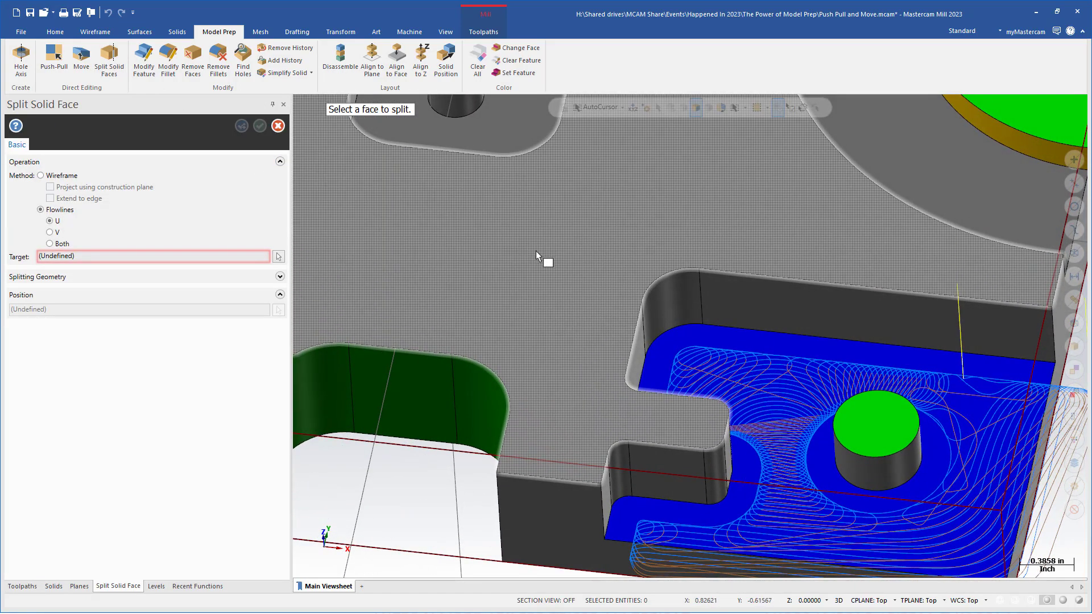
left_click(535, 251)
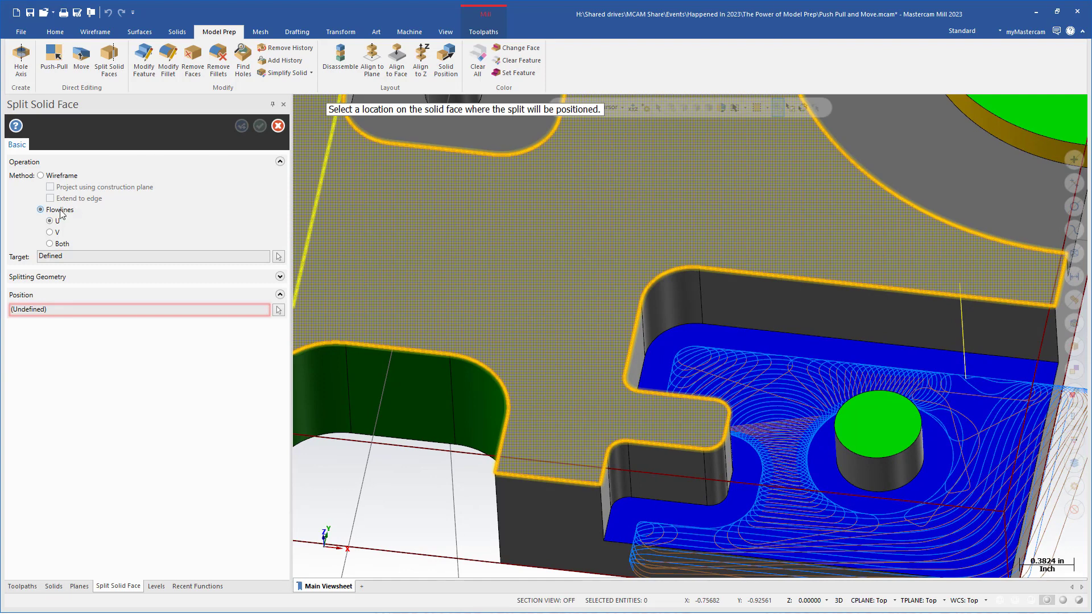
scroll(461, 316, "up", 3)
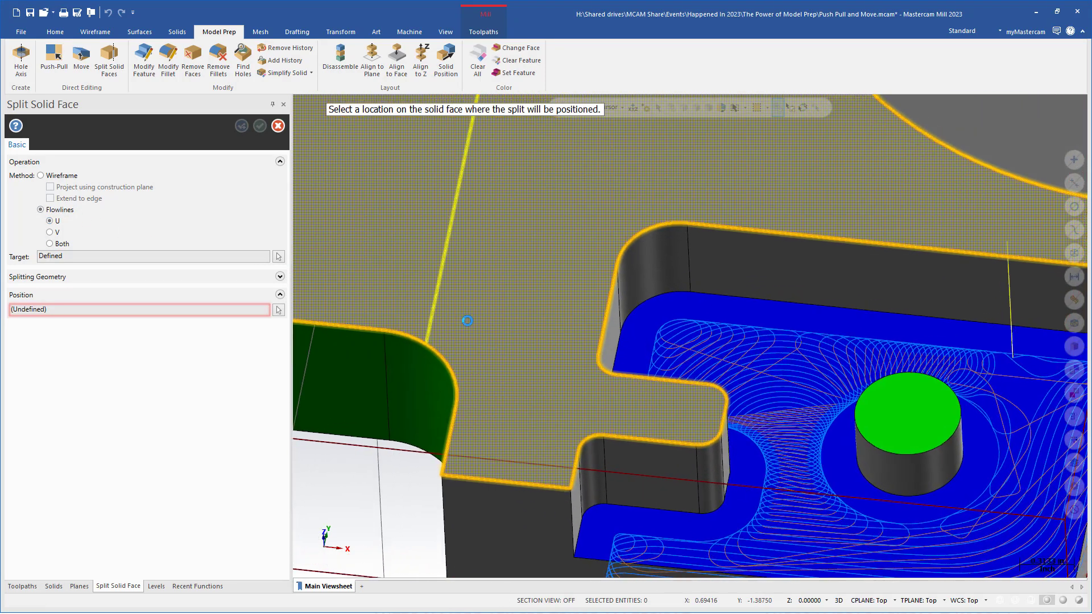
scroll(541, 382, "up", 2)
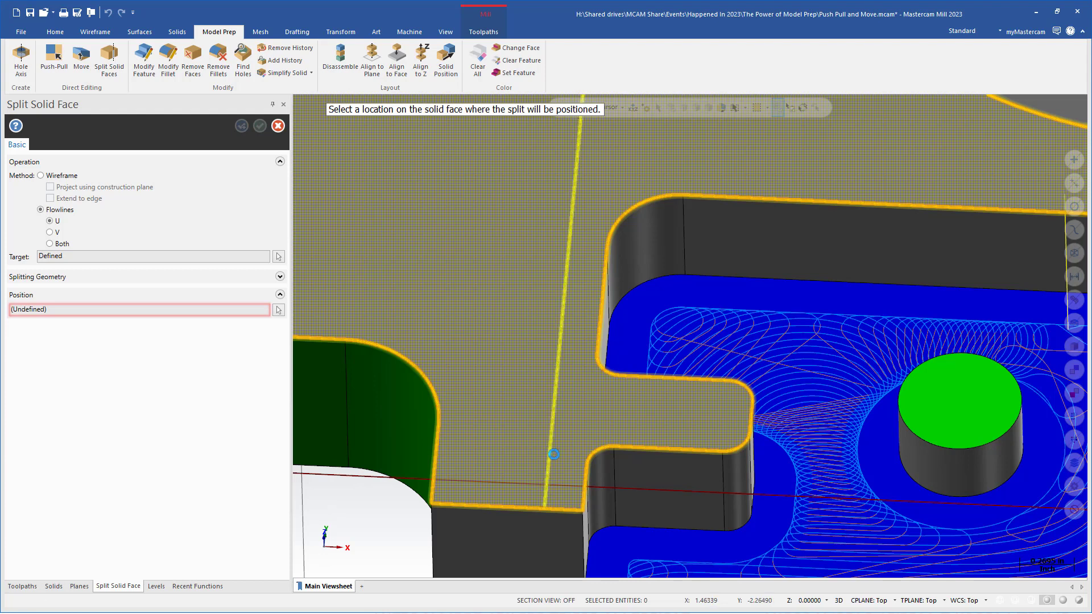
left_click(584, 516)
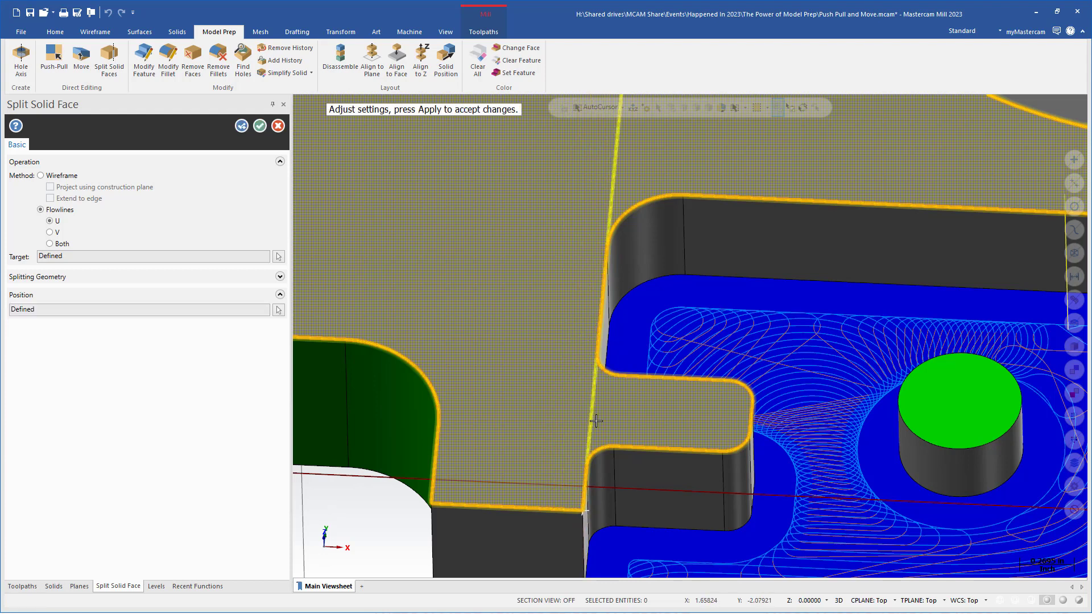
left_click(260, 126)
mouse_move(580, 398)
middle_mouse_down()
mouse_move(623, 411)
mouse_move(603, 390)
mouse_move(582, 400)
middle_mouse_up()
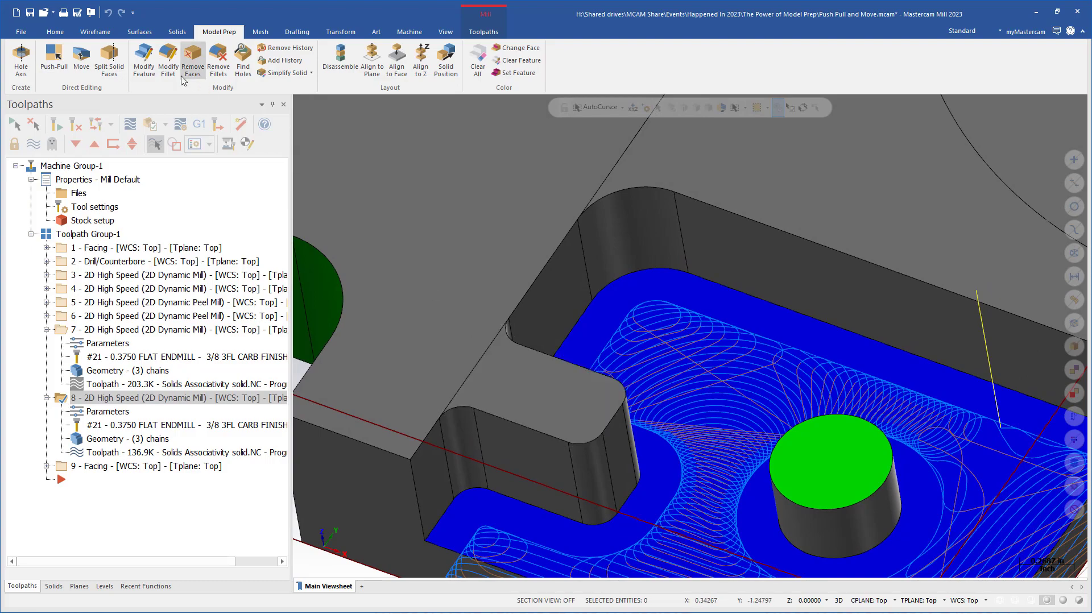
- Try to translate the tab's side faces and split top face by about 0.313 in along the Y axis with Move
left_click(82, 56)
middle_click_drag(479, 367, 488, 373)
key("alt+1")
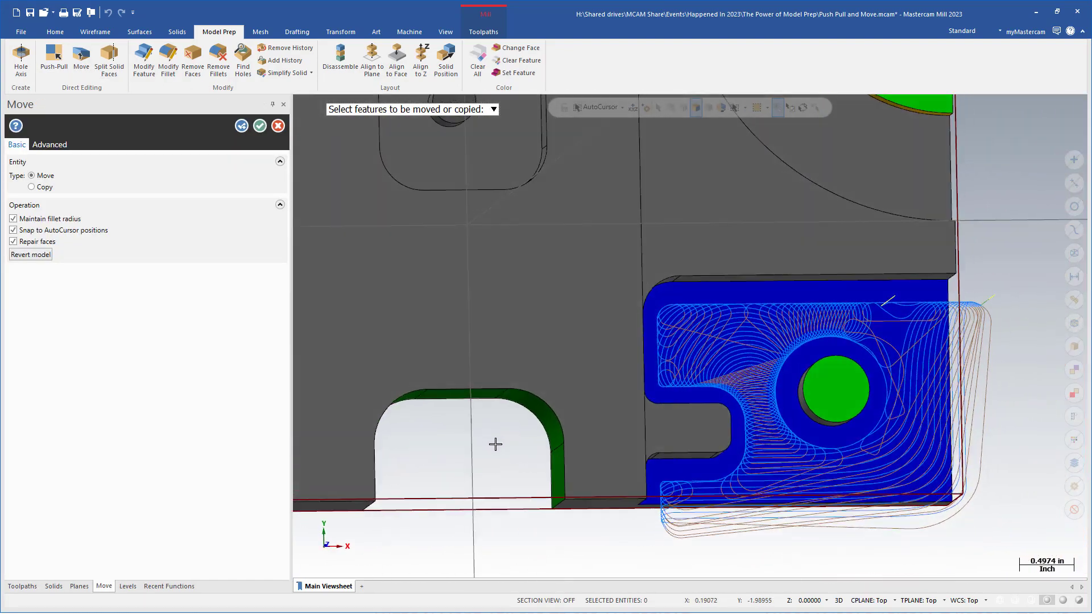
left_click_drag(514, 466, 737, 355)
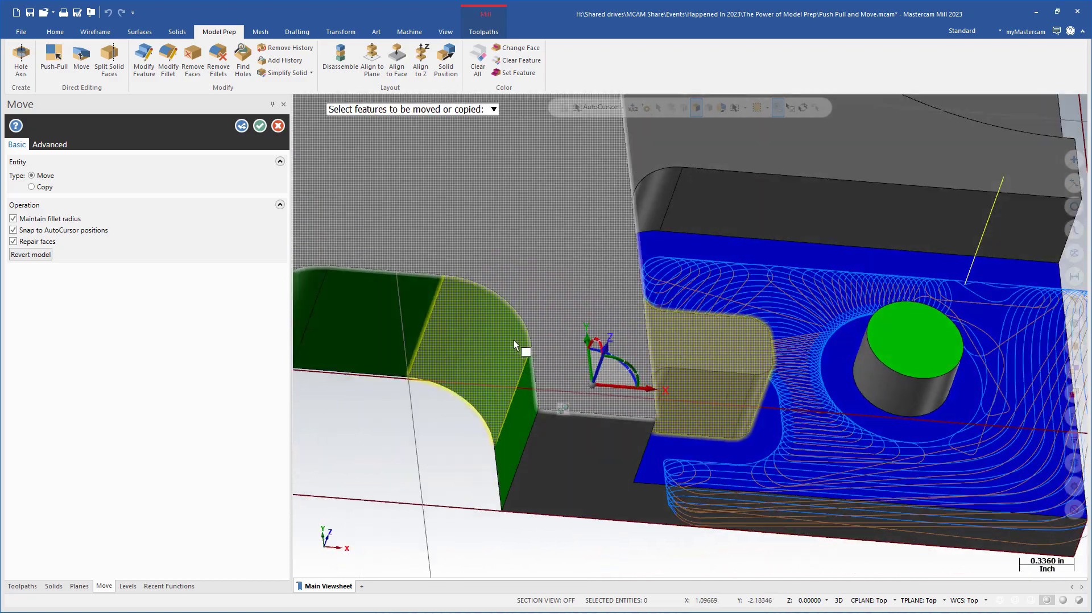
left_click(514, 340)
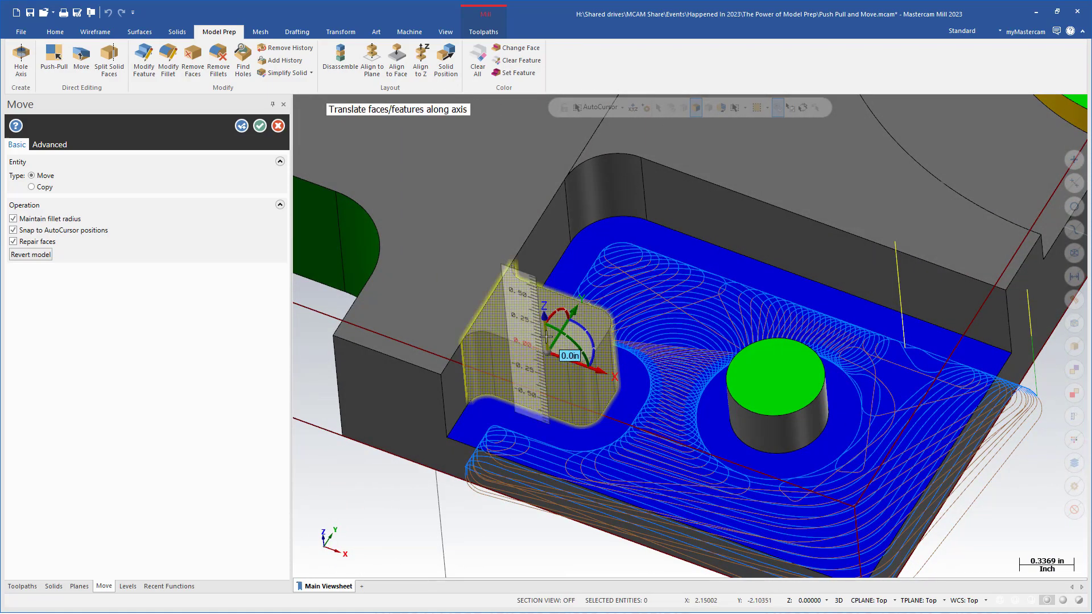
left_click(545, 343)
left_click(547, 370)
middle_click_drag(548, 370, 504, 361)
left_click(501, 316)
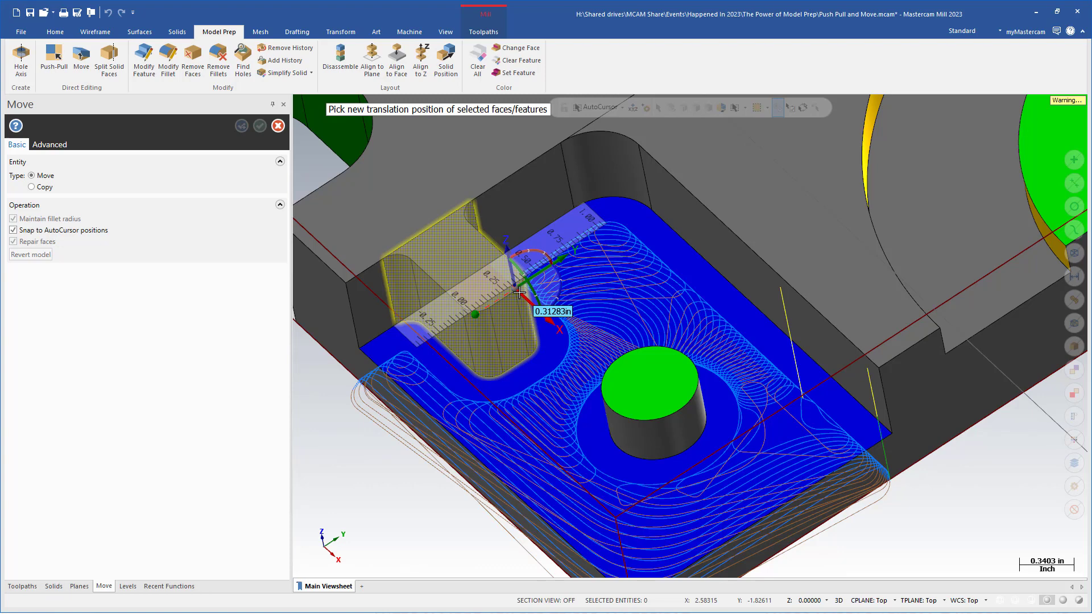
left_click(519, 292)
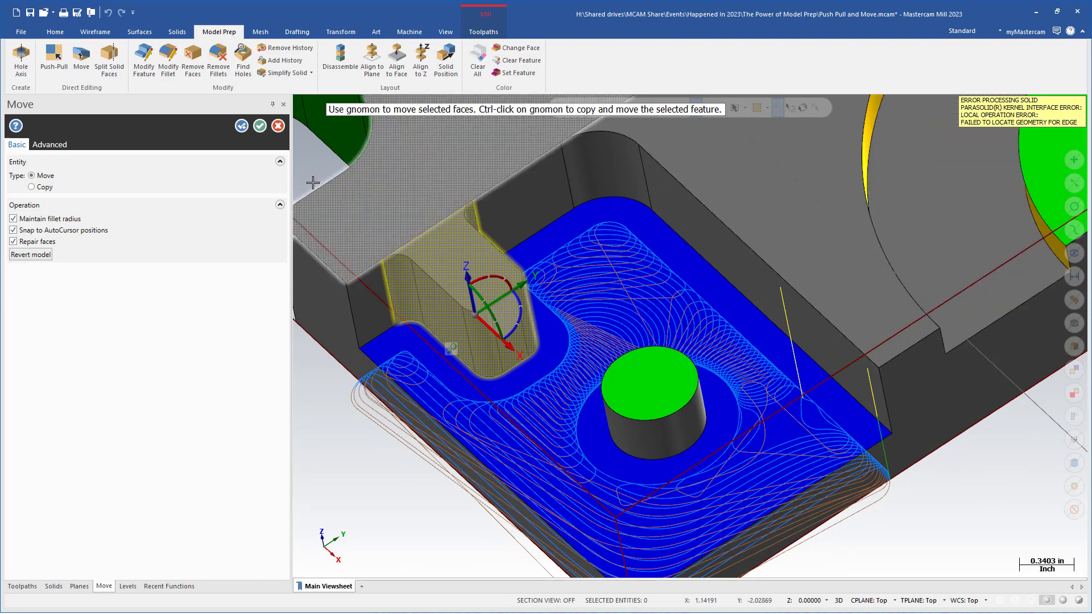
left_click(278, 126)
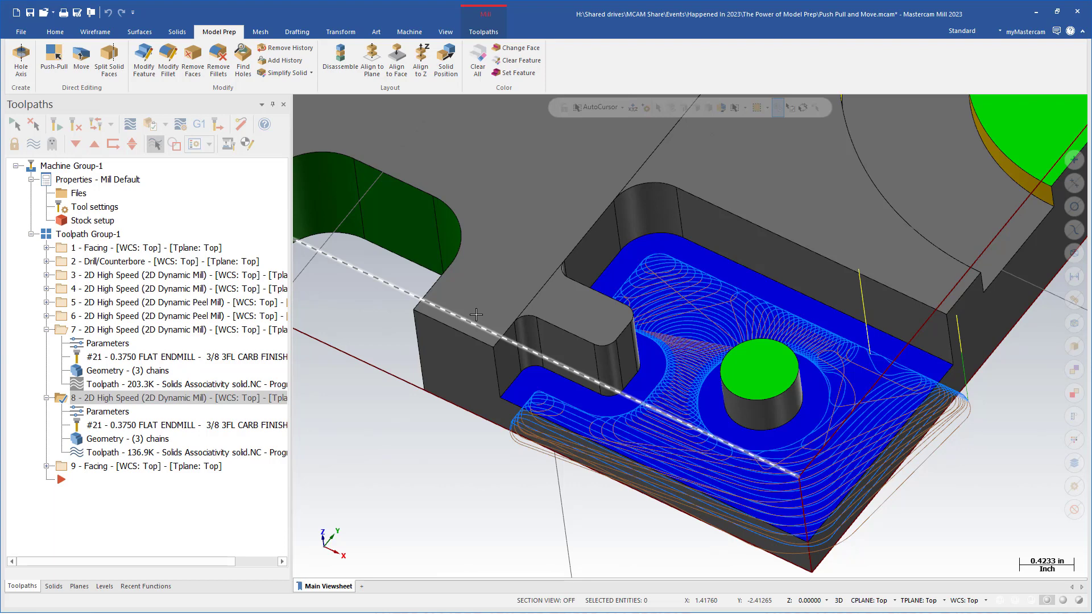
- Lower the rounded tab's split top face below the surrounding top surface with Push-Pull
middle_click_drag(412, 273, 410, 268)
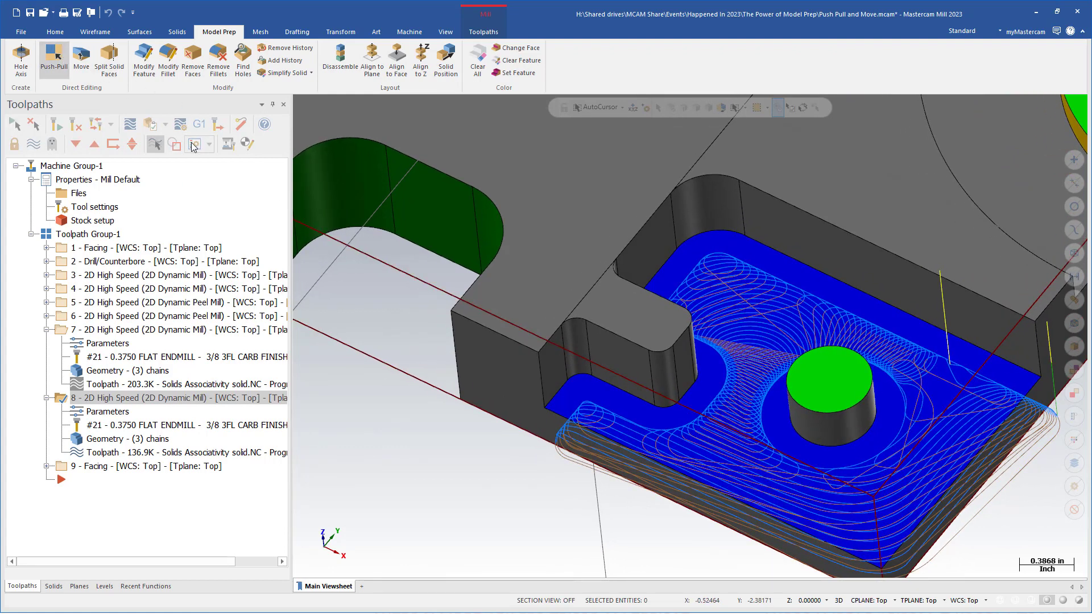
left_click(54, 57)
left_click(672, 311)
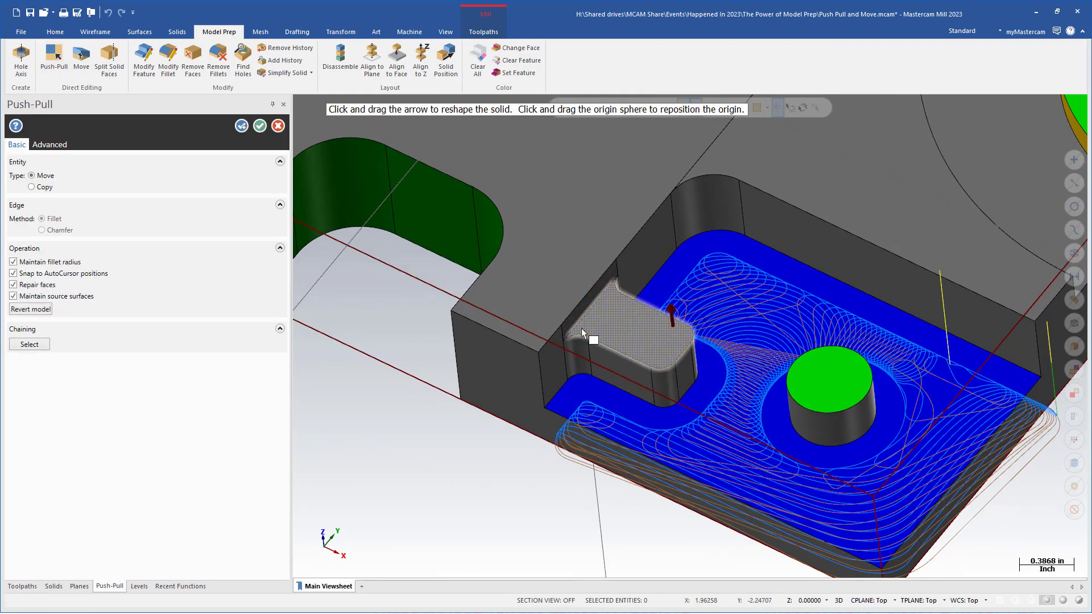
left_click(260, 126)
middle_click_drag(433, 320, 455, 310)
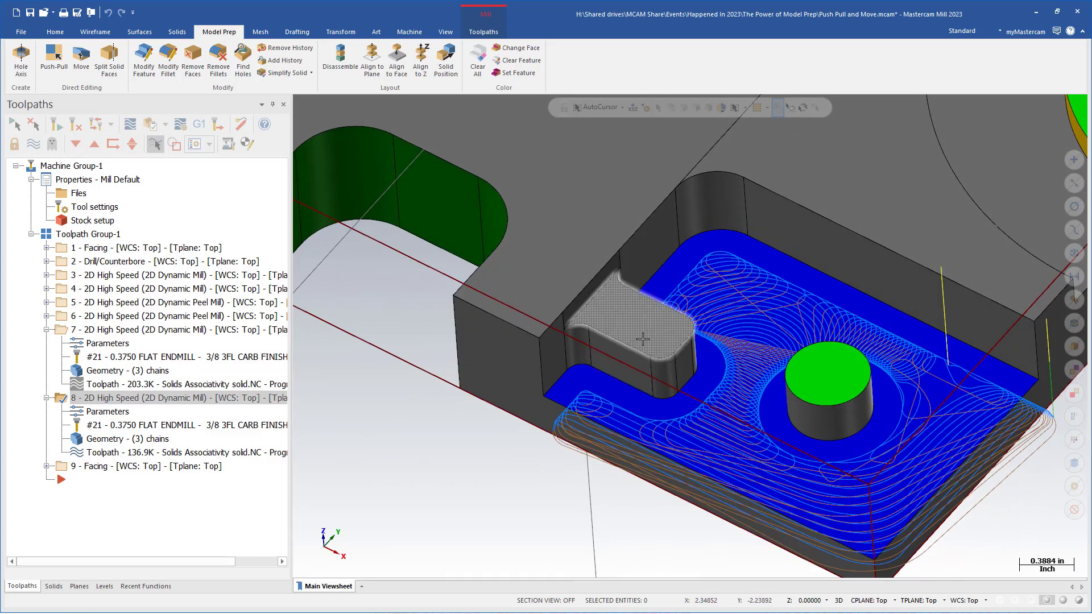
middle_click_drag(431, 323, 432, 322)
- Examine the toolpaths of operations 2 and 3 on the red pocket and its hole, and hide the toolpath display
scroll(432, 322, "down", 4)
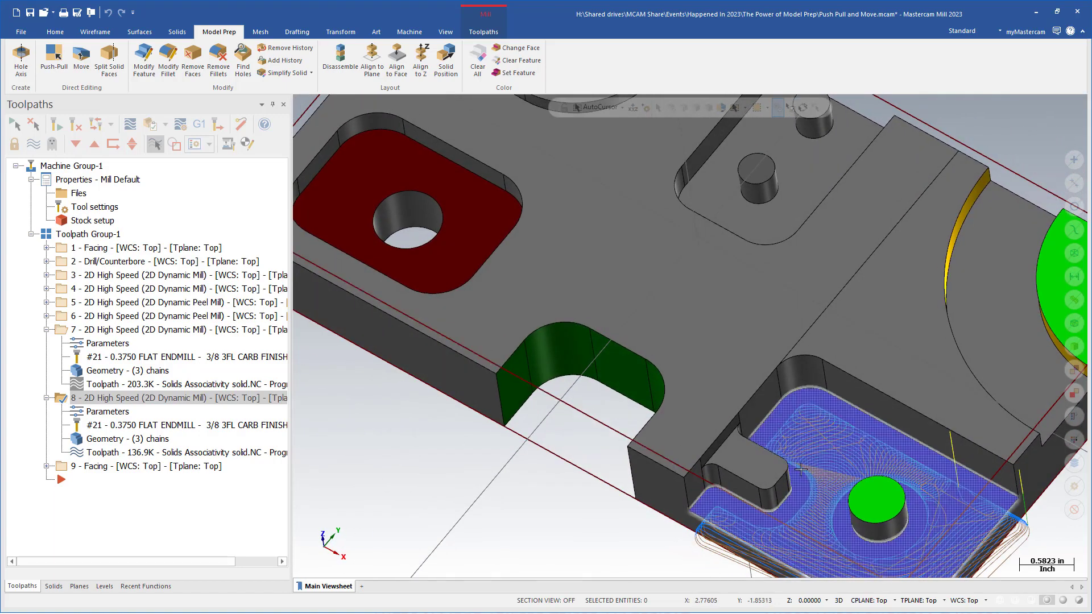
scroll(754, 461, "down", 1)
scroll(573, 340, "up", 5)
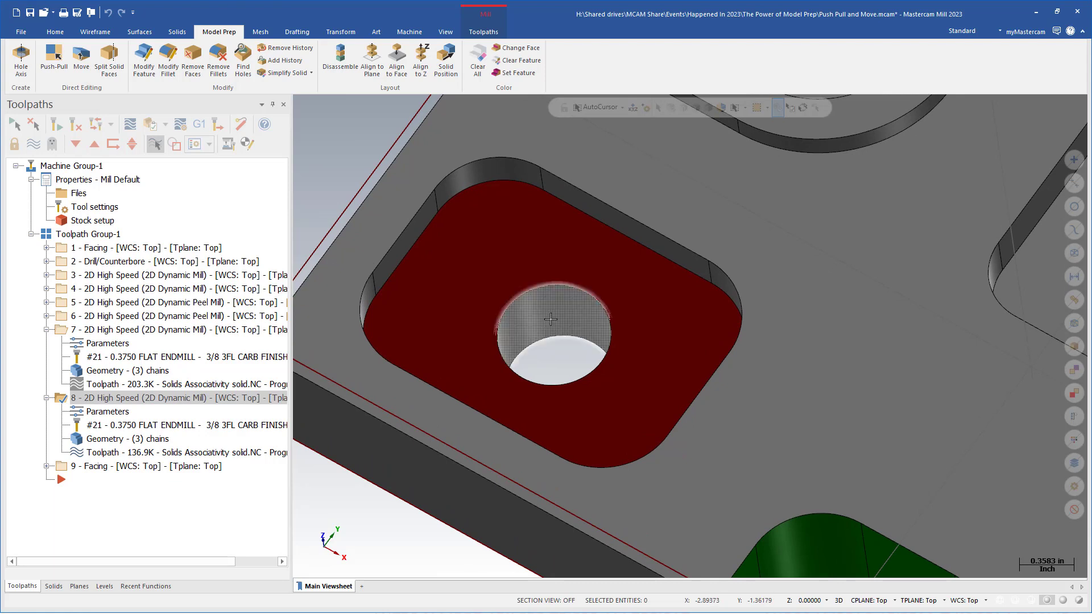
left_click(197, 262)
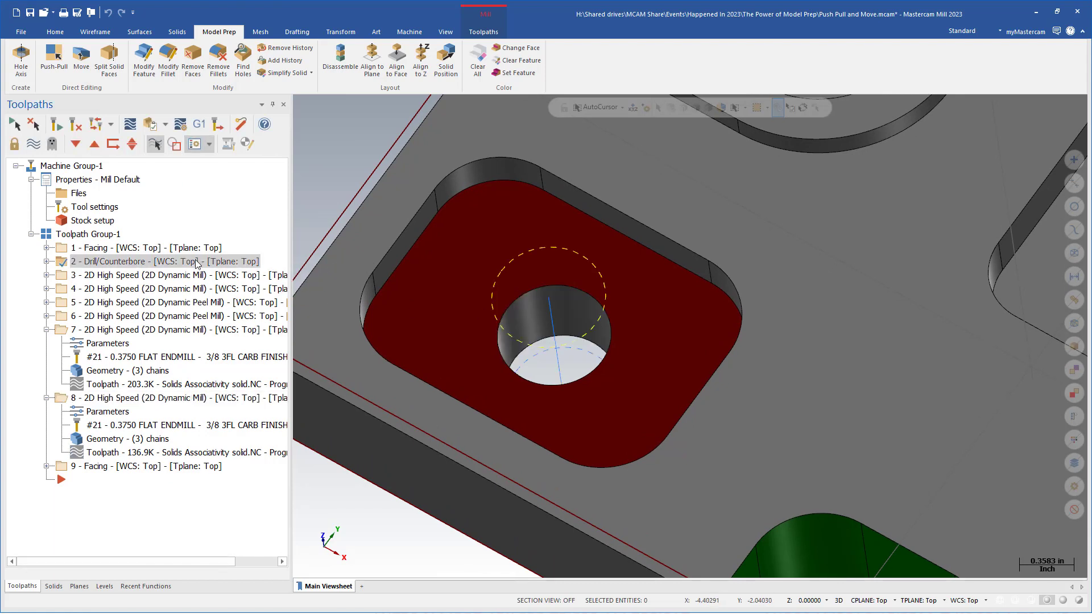
left_click(193, 276)
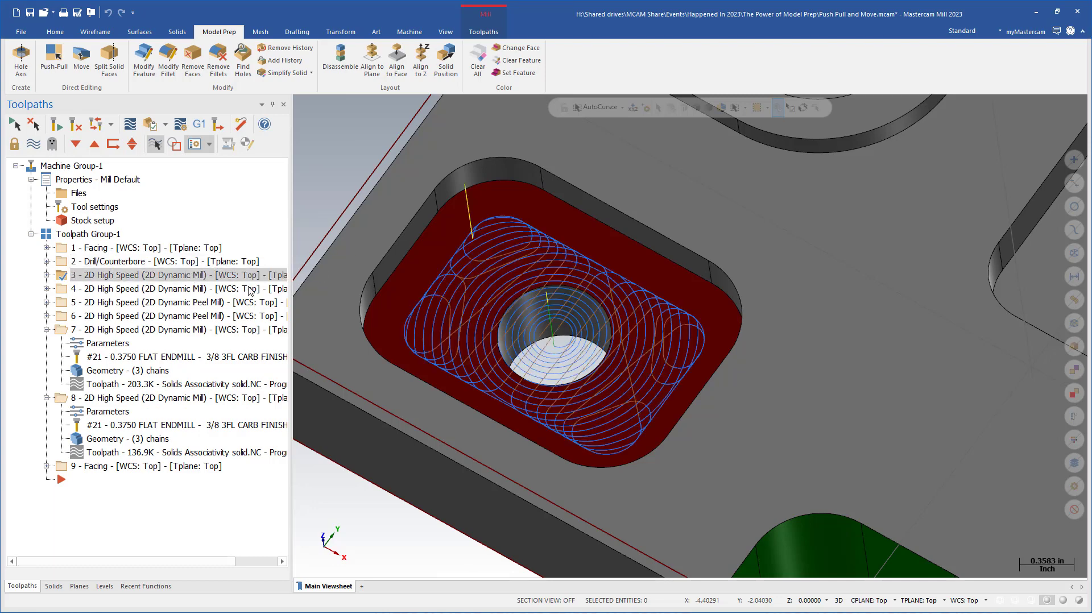
key("alt+t")
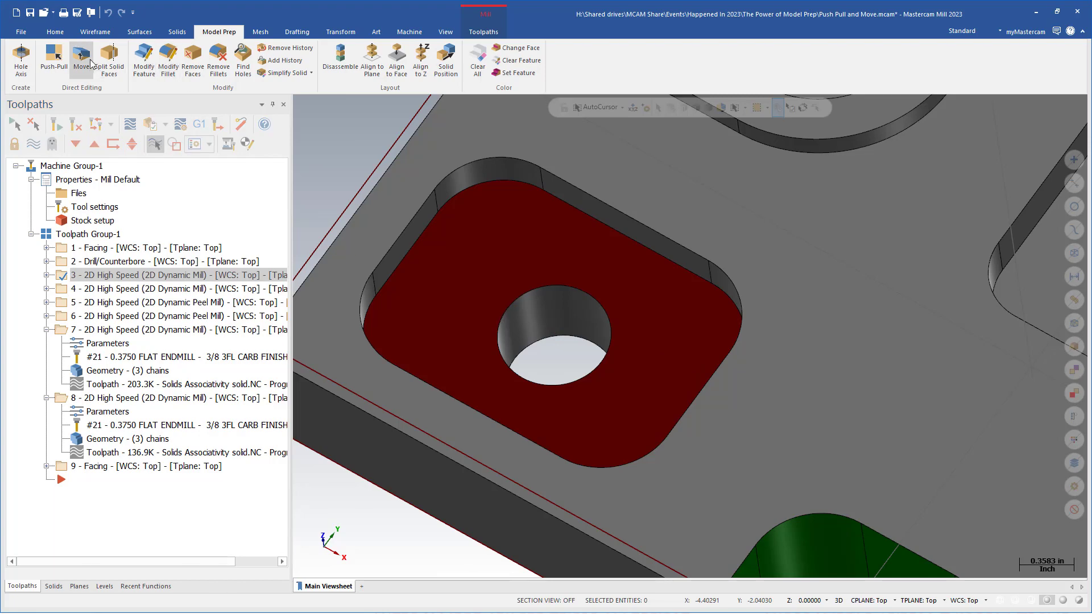
- Move the through hole in the red pocket in the negative X direction
left_click(82, 58)
left_click(568, 337)
left_click(601, 385)
left_click(501, 353)
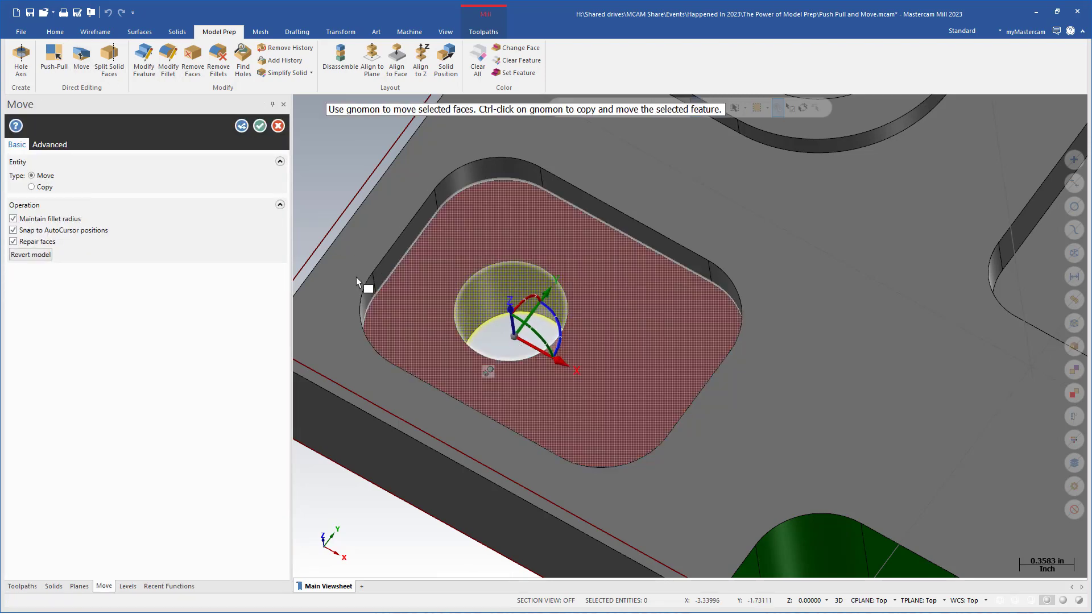
left_click(260, 127)
- Regenerate operations 2 and 3 to follow the relocated hole in the red pocket
left_click(123, 261)
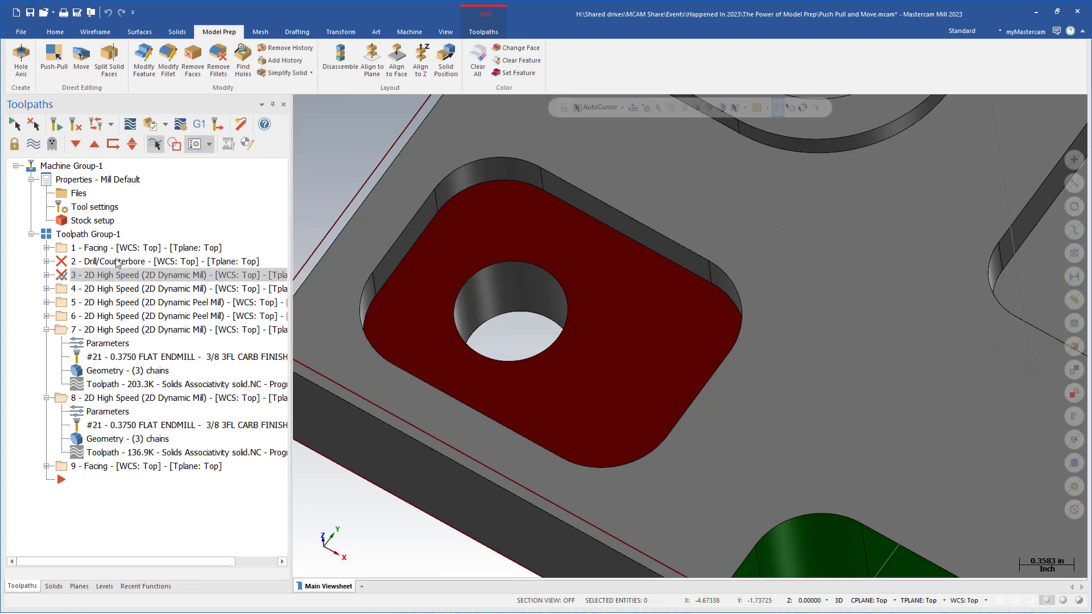
left_click(74, 126)
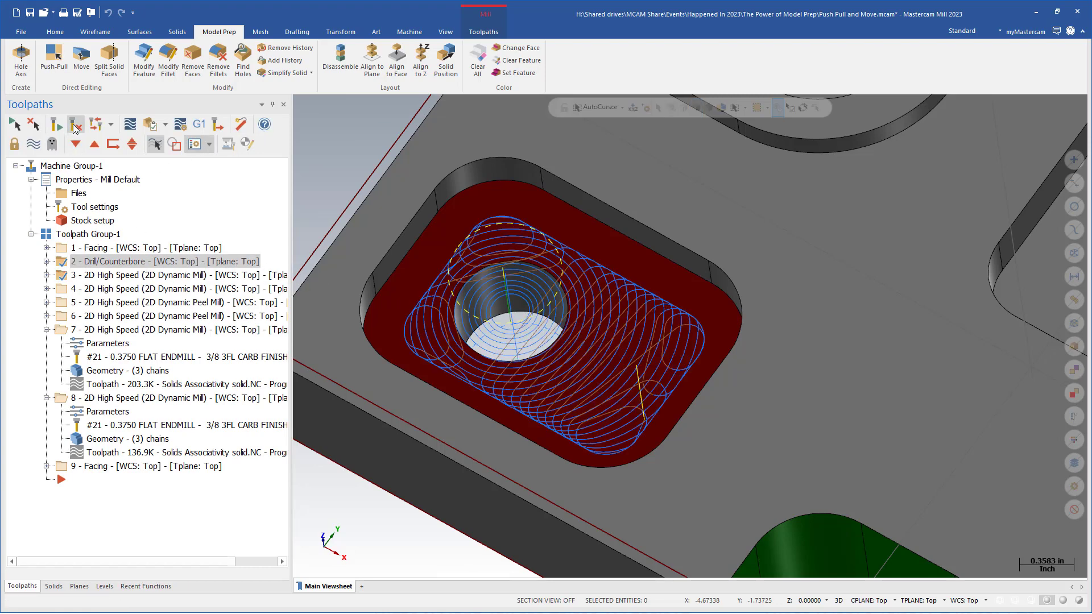
scroll(375, 227, "down", 3)
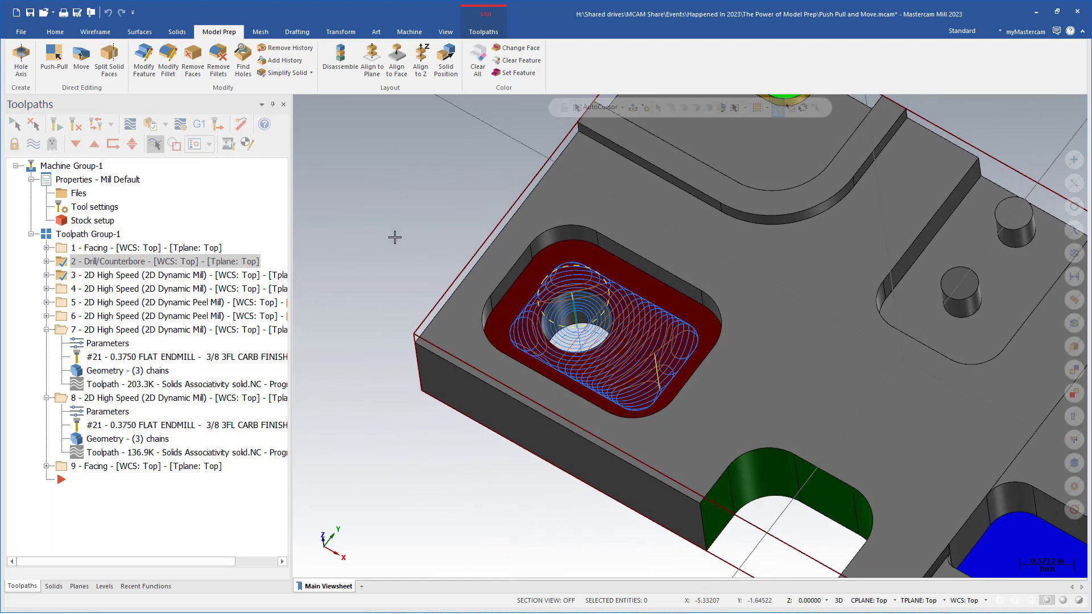
scroll(395, 237, "down", 3)
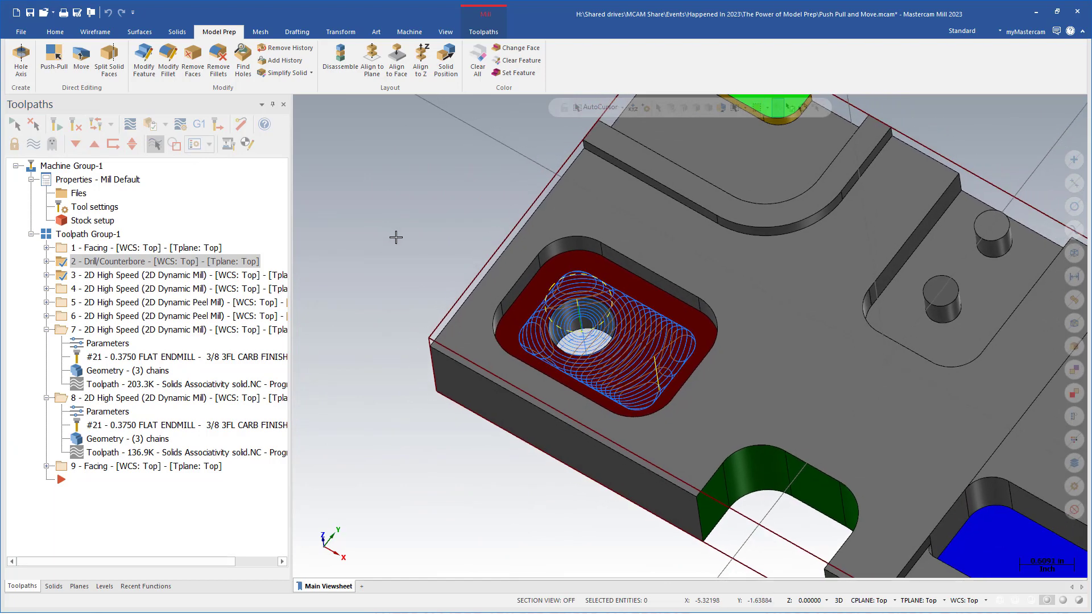
middle_click_drag(396, 237, 396, 238)
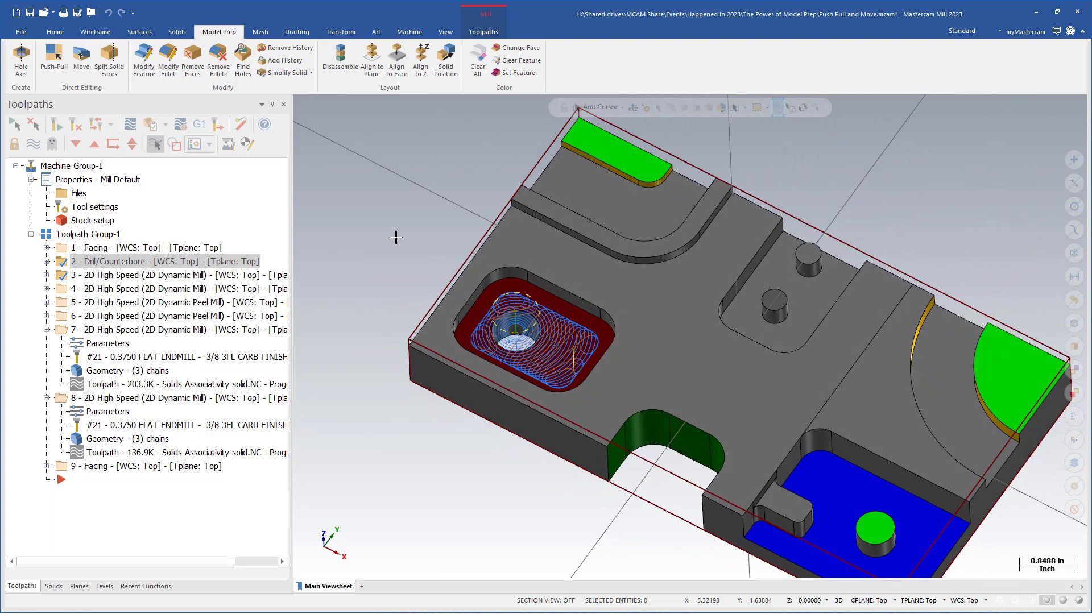
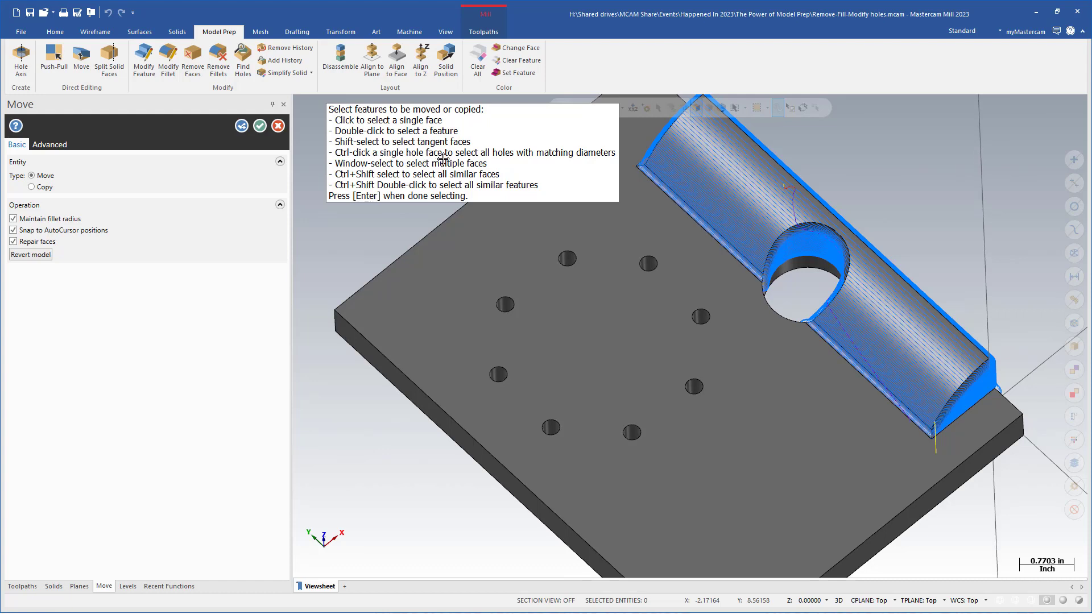
- Move the circular pattern of eight small holes in the negative Y direction and in the negative X direction
scroll(354, 220, "up", 4)
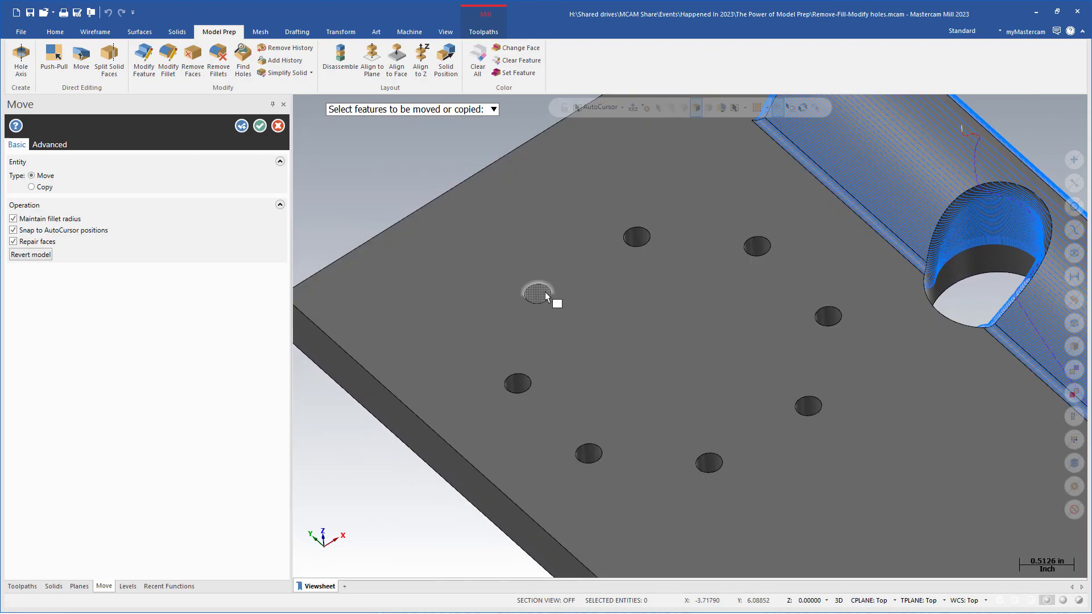
left_click(545, 292)
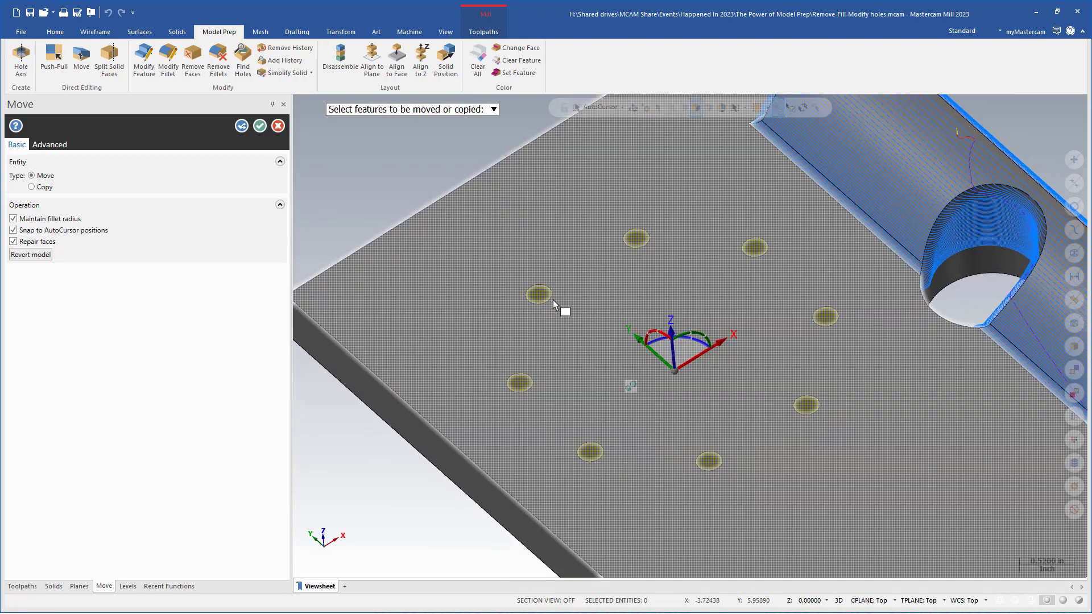
scroll(553, 300, "down", 4)
left_click(617, 335)
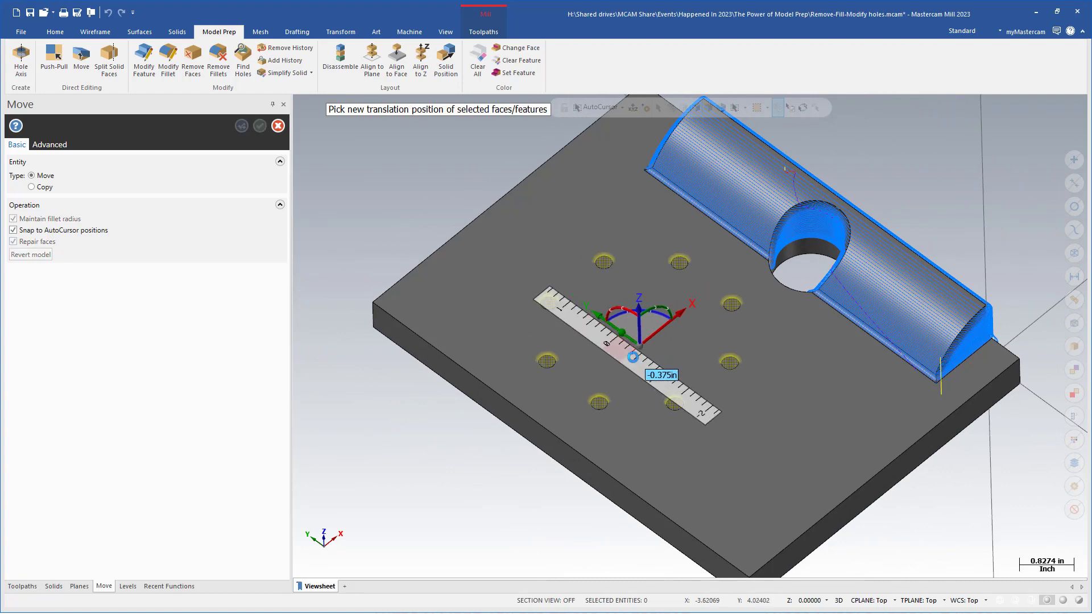
left_click(691, 404)
middle_click_drag(723, 410, 703, 392)
left_click(696, 383)
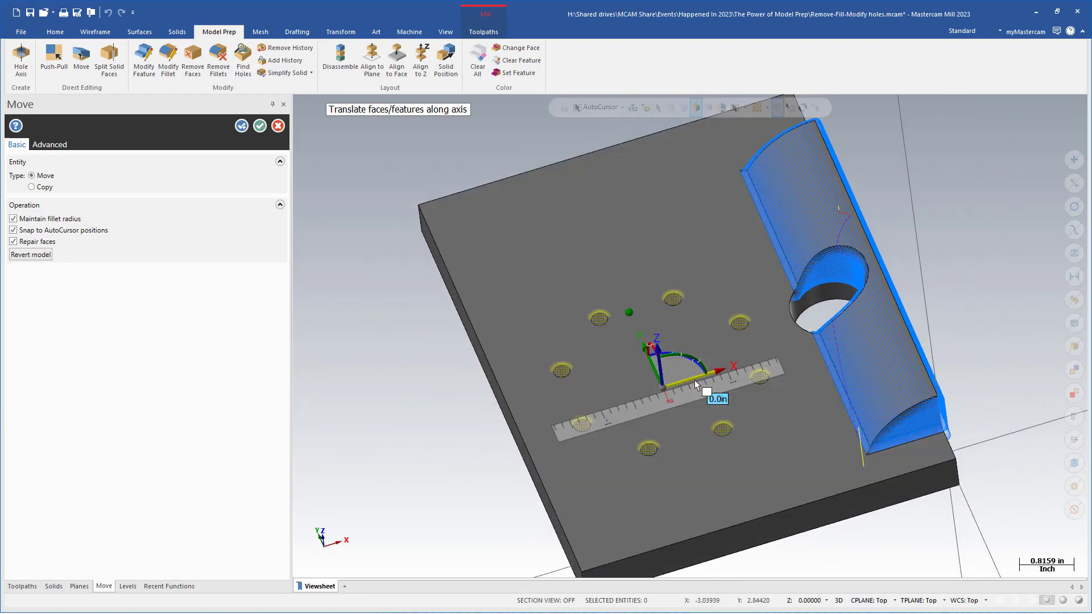
left_click(643, 410)
mouse_move(414, 427)
middle_mouse_down()
mouse_move(517, 480)
mouse_move(545, 442)
middle_mouse_up()
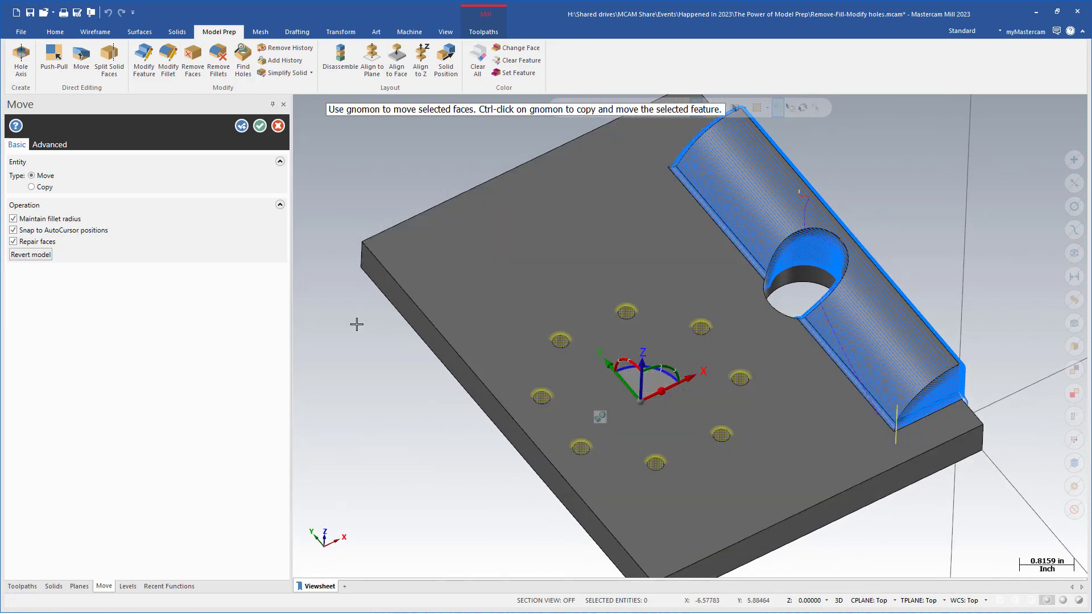
left_click(259, 125)
- Hide the waterline toolpath display and examine the large hole that cuts through the half-cylinder boss and its edge fillet
scroll(713, 346, "up", 4)
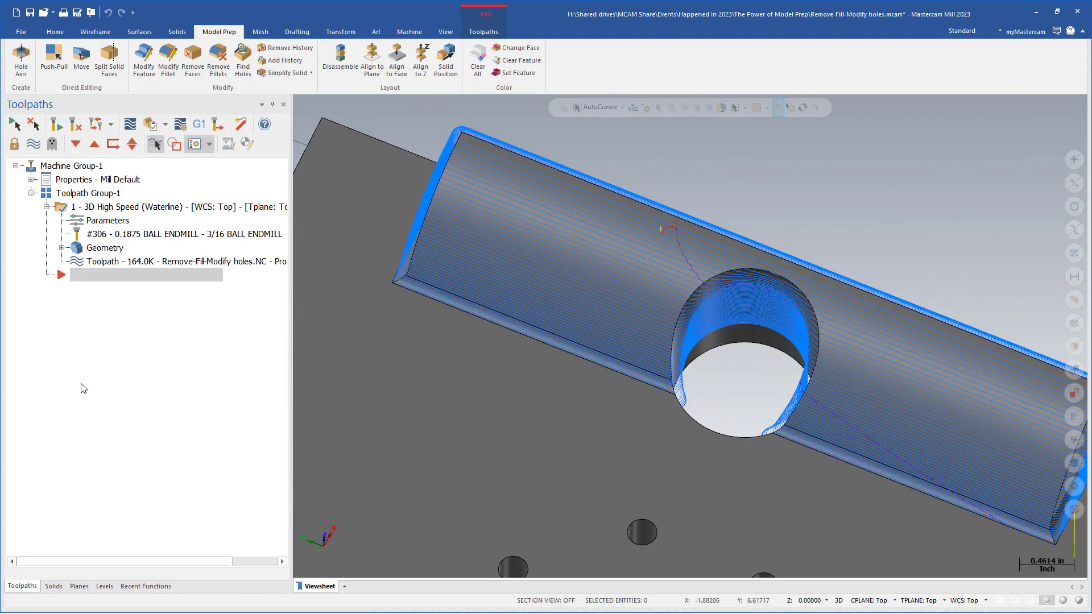
key("alt+t")
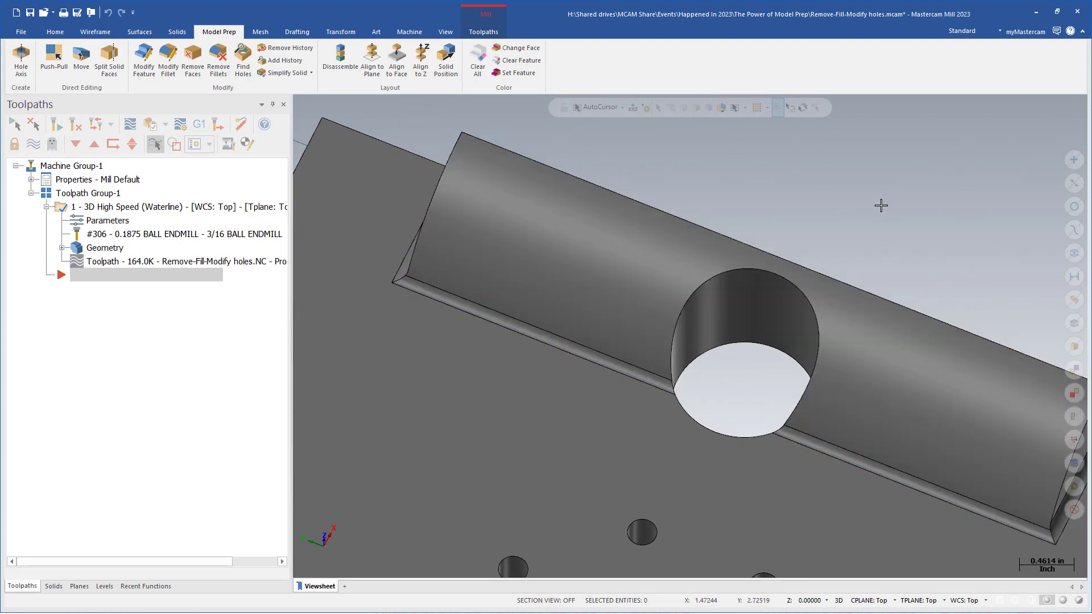
middle_click_drag(881, 205, 887, 188)
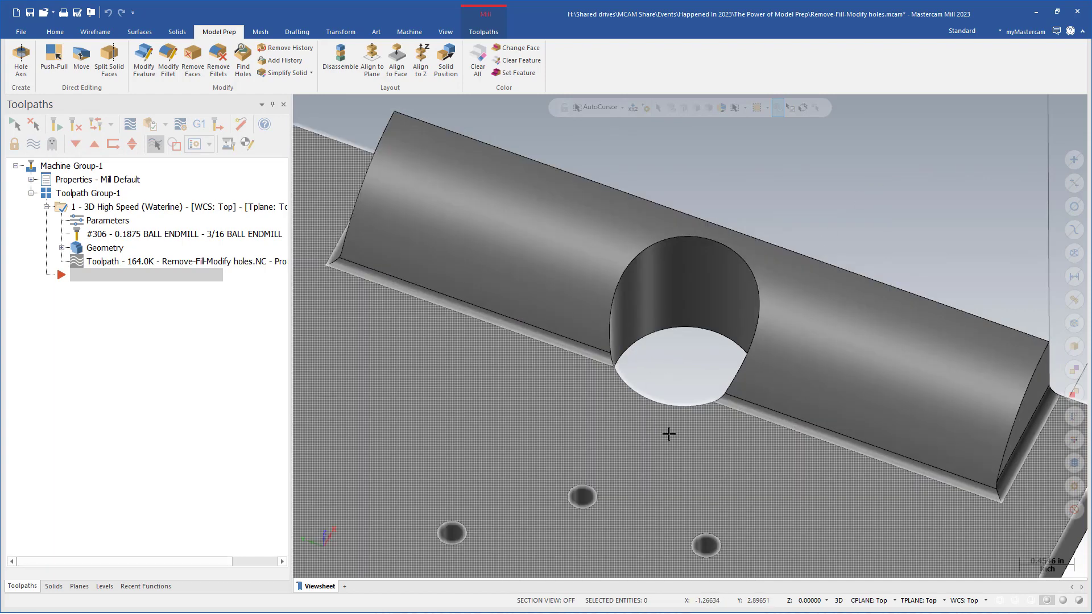
middle_click_drag(654, 434, 721, 419)
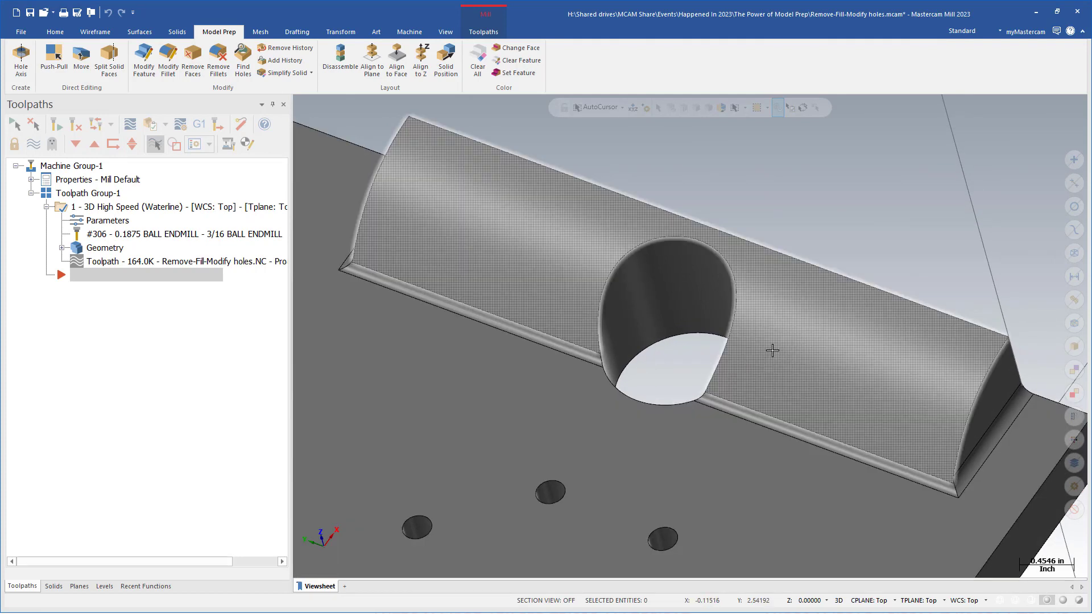
middle_click_drag(773, 350, 797, 278)
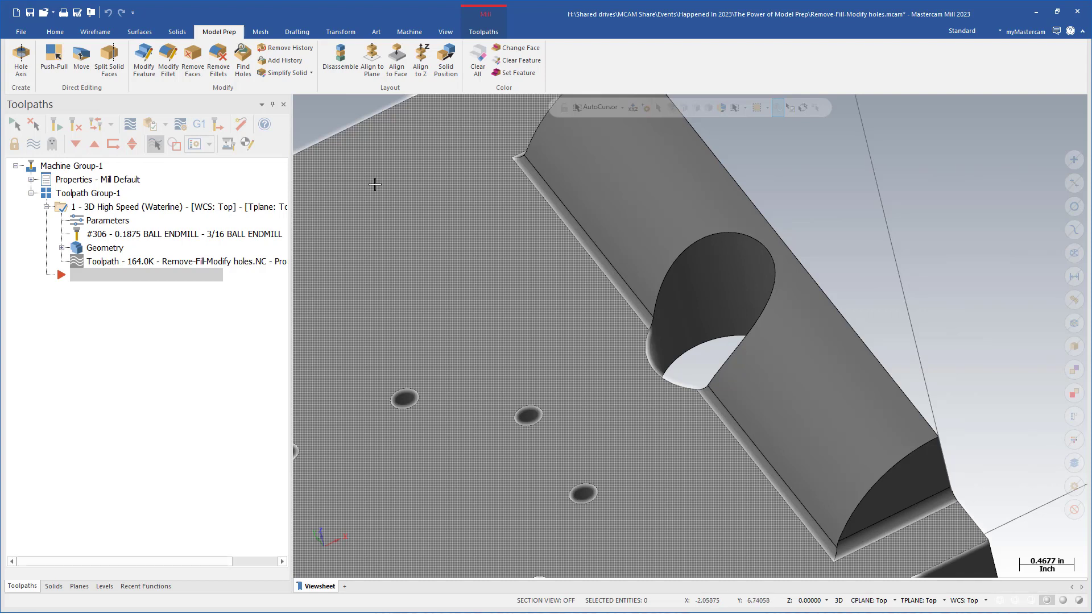
- Create a separate plug body from the boss's large hole with Modify Feature, using the Create body type
left_click(146, 60)
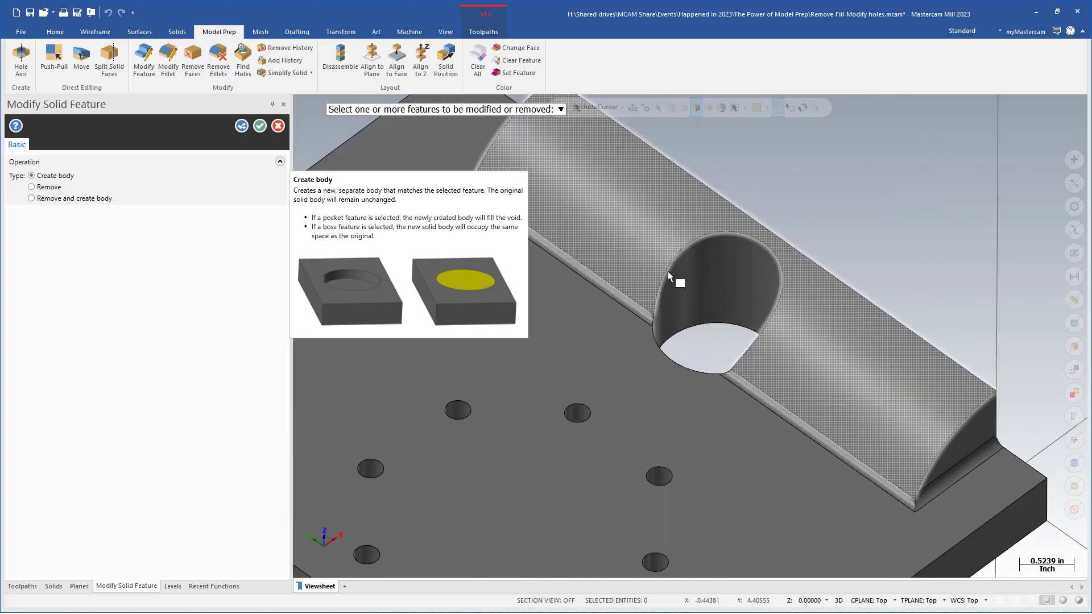
left_click(757, 281)
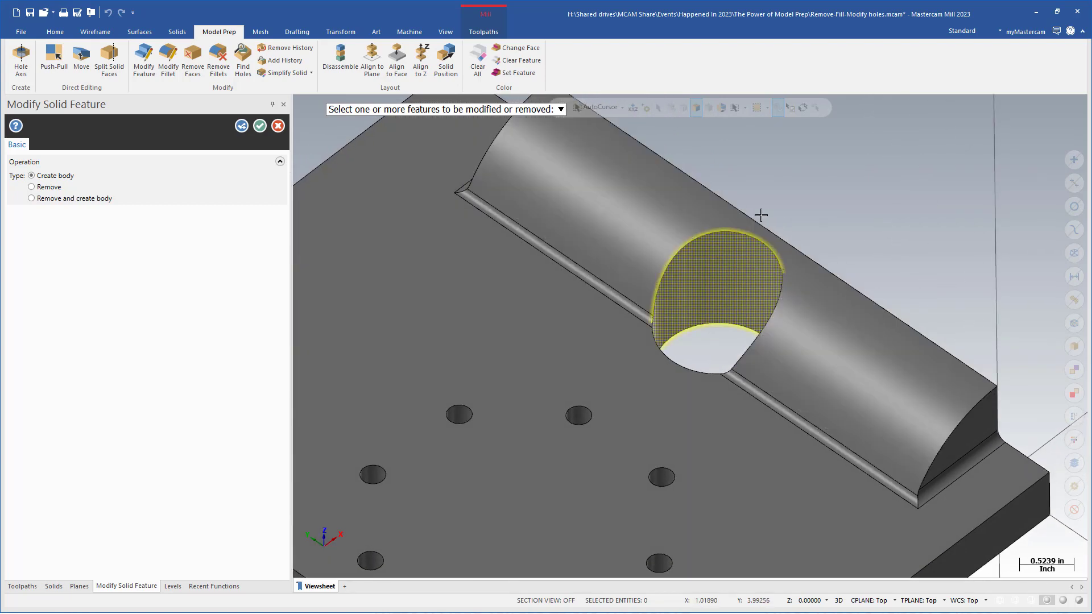
left_click(259, 126)
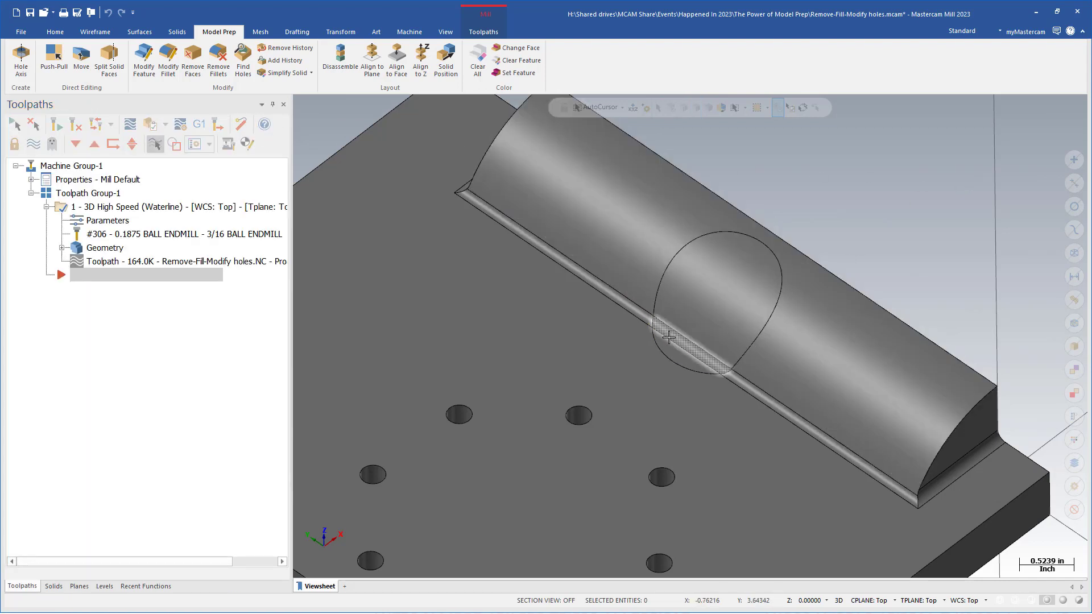
- Select the plug body in the large hole and examine its shape against the boss and fillet from several angles
left_click(710, 317)
key("alt+7")
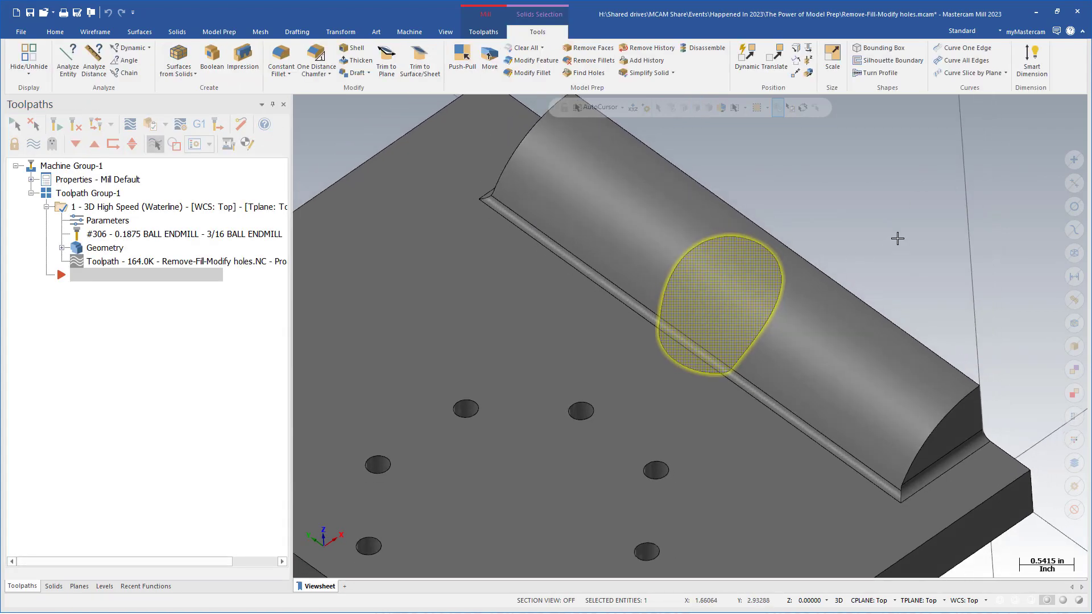
scroll(890, 238, "up", 2)
middle_click_drag(891, 238, 749, 296)
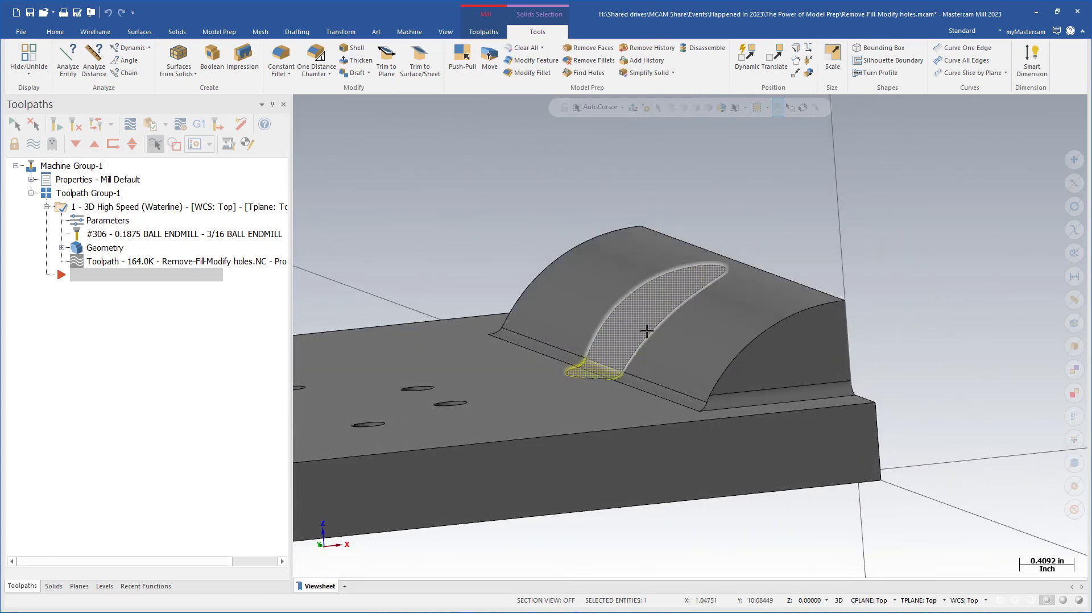
middle_click_drag(578, 264, 892, 302)
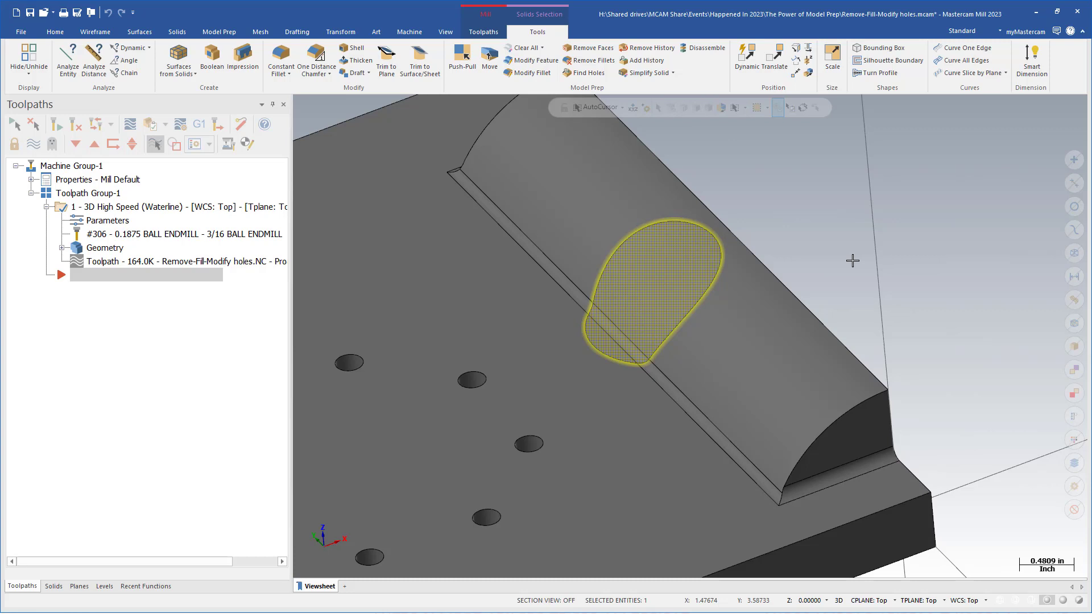
middle_click_drag(890, 243, 899, 245)
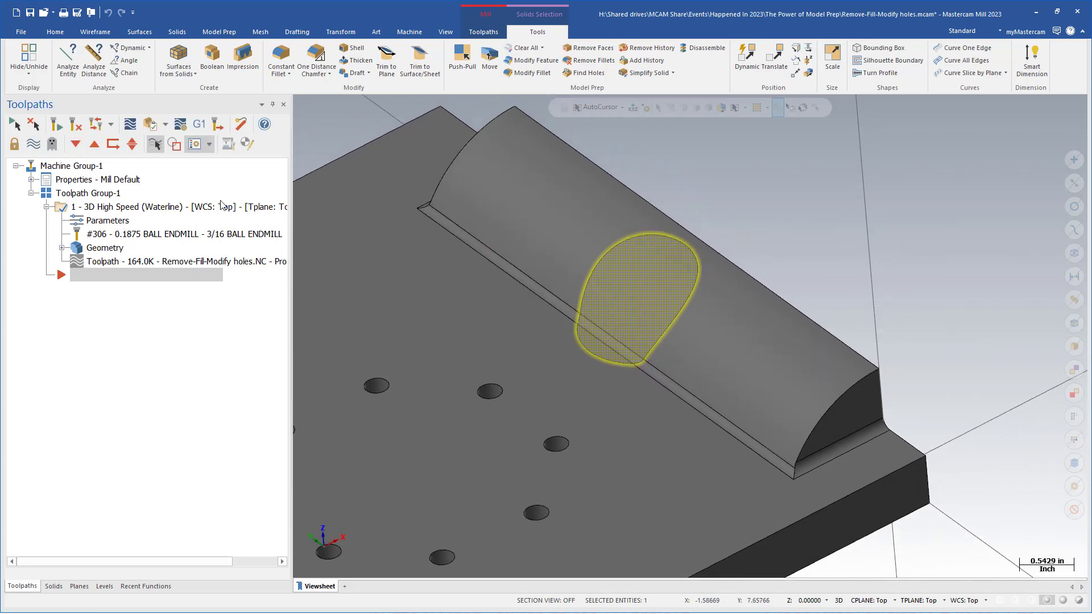
- Display the toolpath of operation 1 and hide the plug body, keeping only the main solid visible
left_click(221, 205)
middle_click_drag(756, 171, 763, 190)
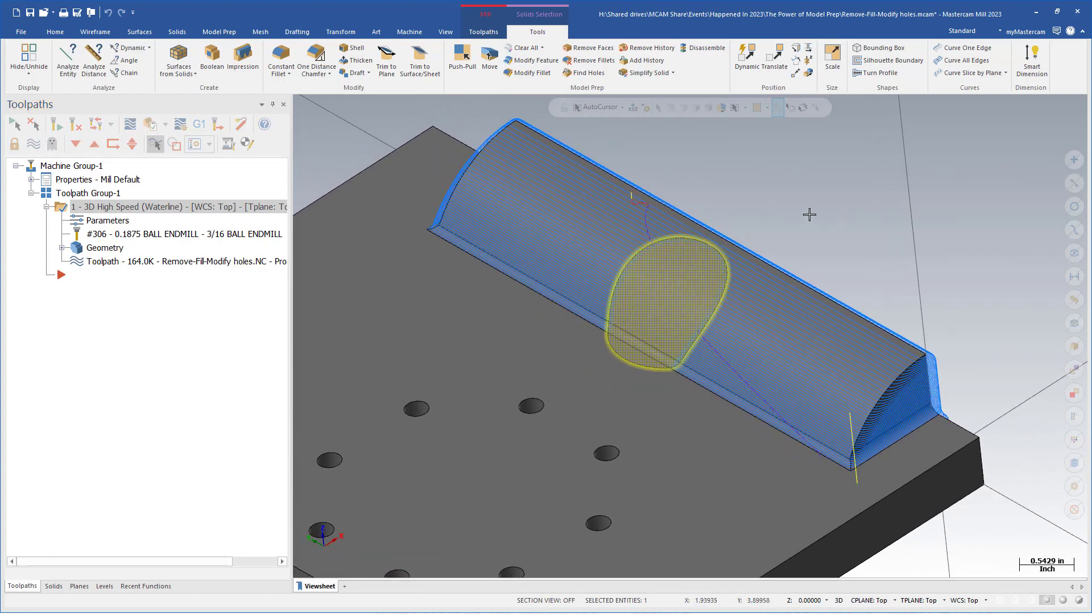
left_click(831, 192)
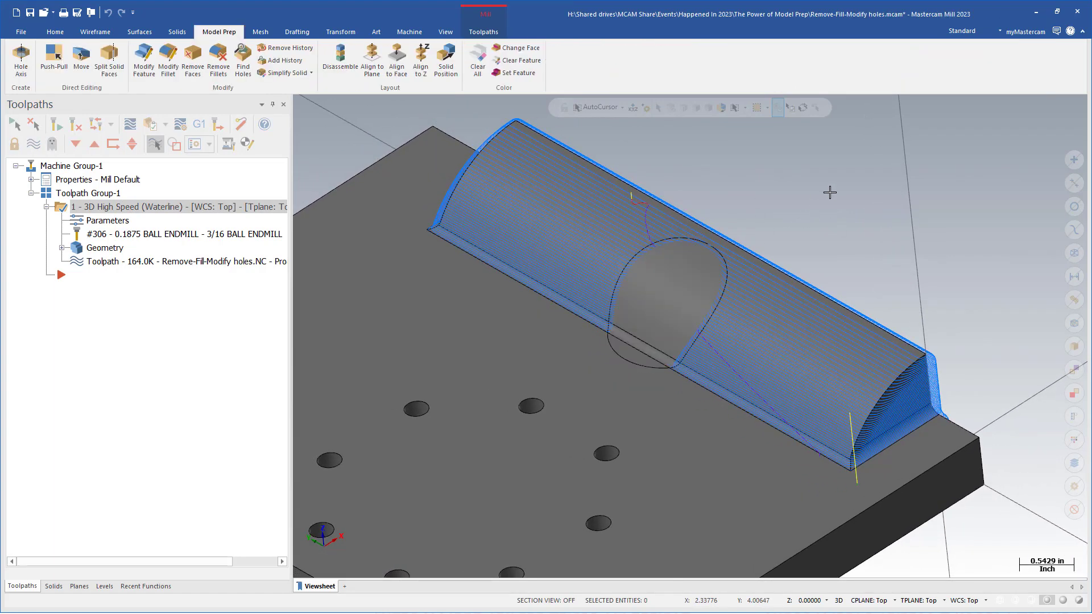
key("alt+e")
left_click(775, 330)
left_click(664, 133)
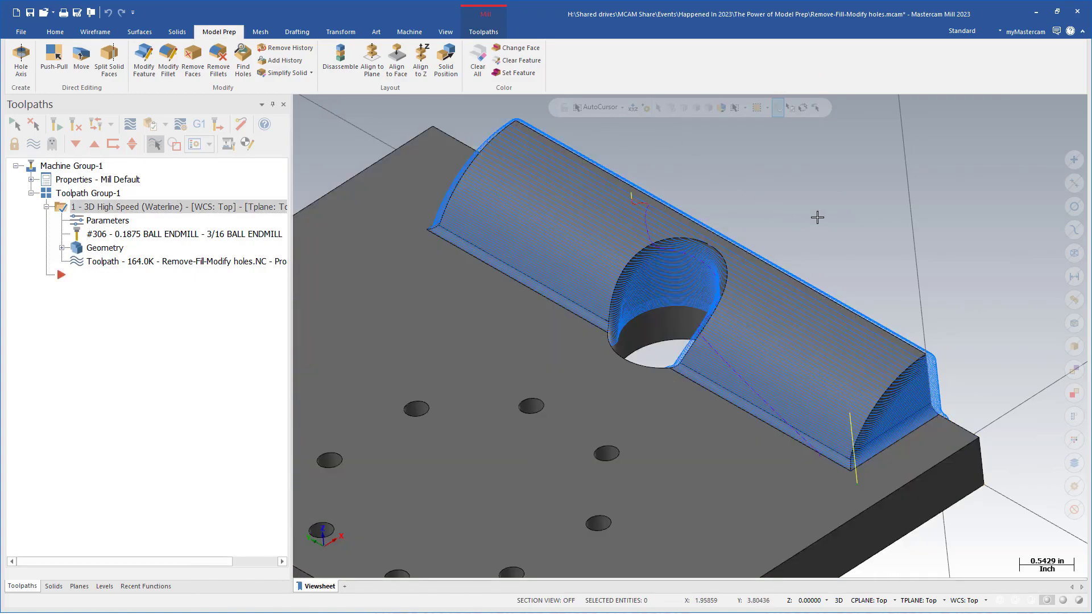
- Check the waterline operation's machining and avoidance geometry on the boss, leaving its parameters unchanged
middle_click_drag(838, 216, 842, 210)
scroll(839, 217, "up", 3)
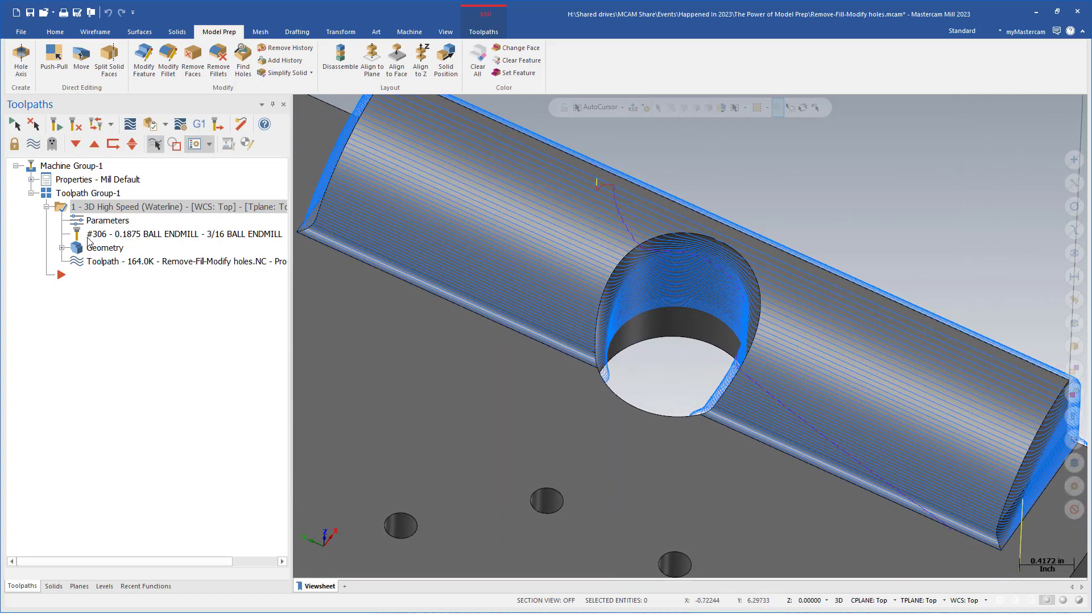
left_click(96, 248)
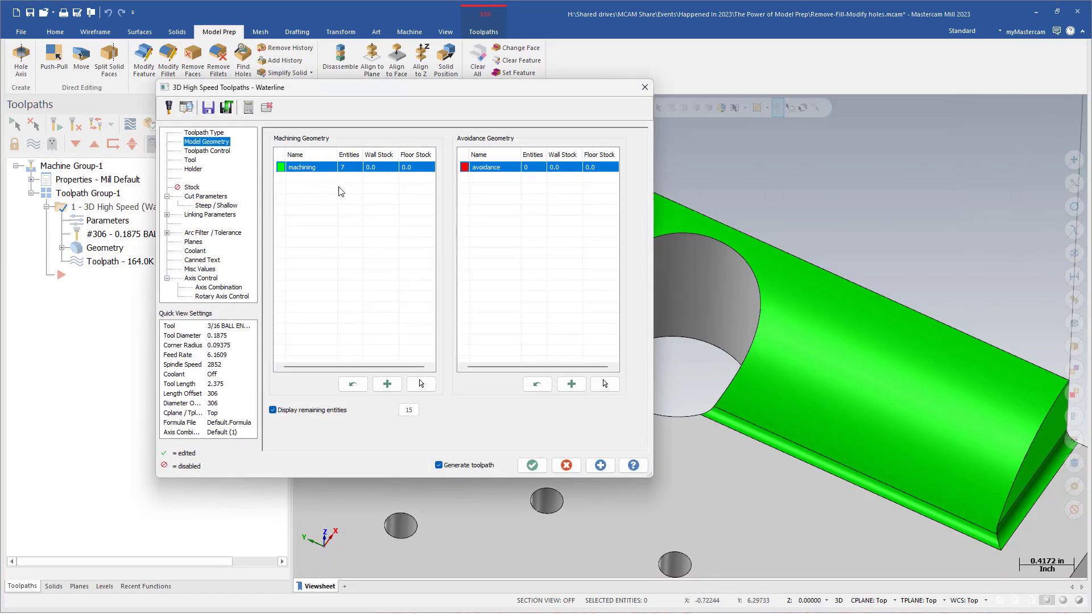
scroll(778, 360, "down", 2)
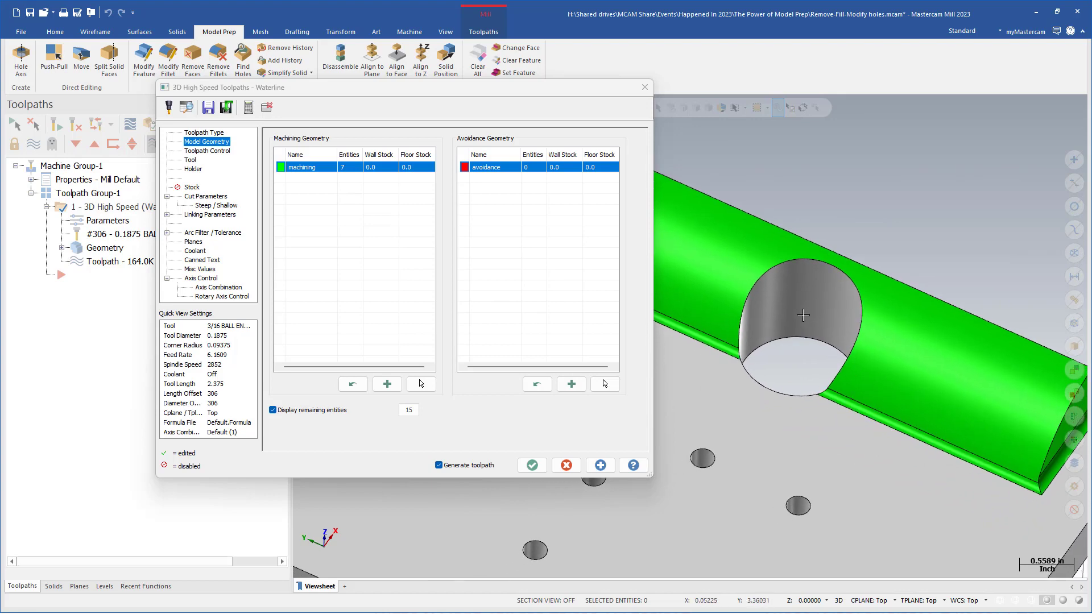
left_click(566, 465)
scroll(841, 335, "up", 2)
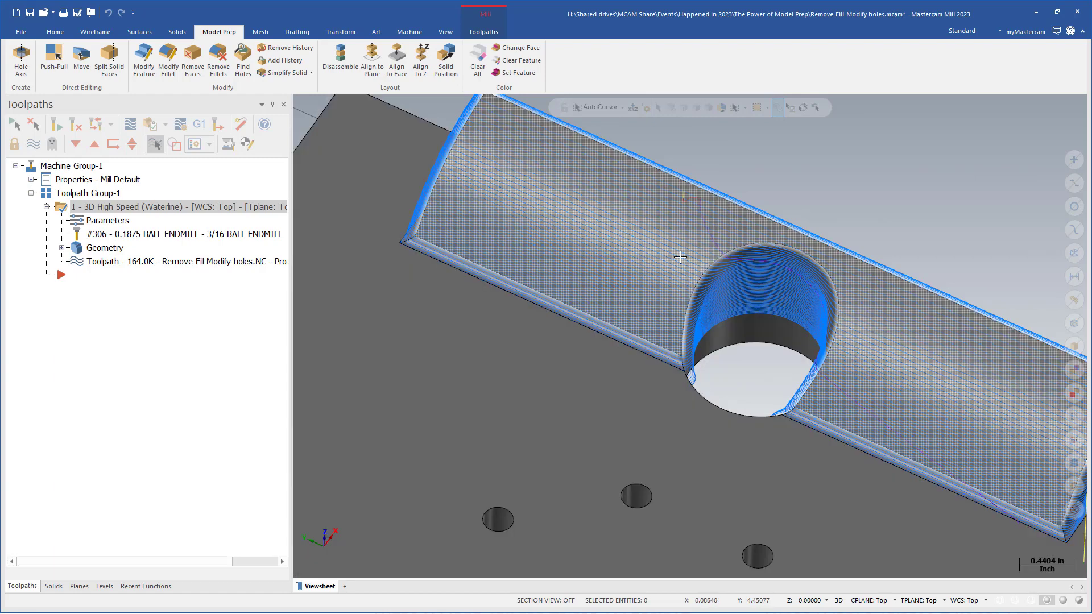
- Unhide the plug body, add its upper faces to the waterline operation's machining geometry, and regenerate the toolpath
left_click(751, 255)
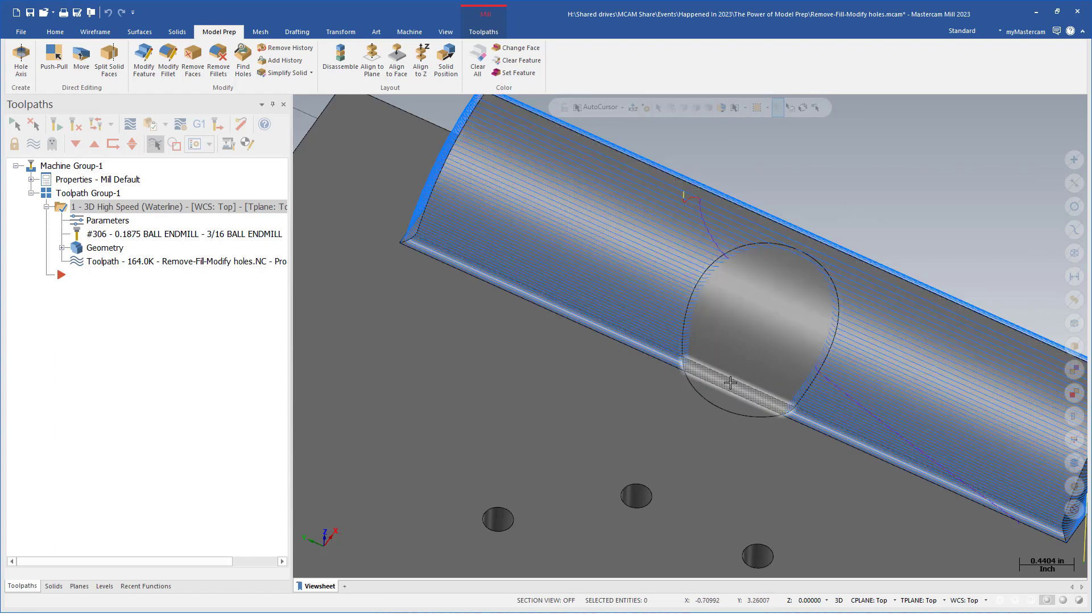
left_click(106, 223)
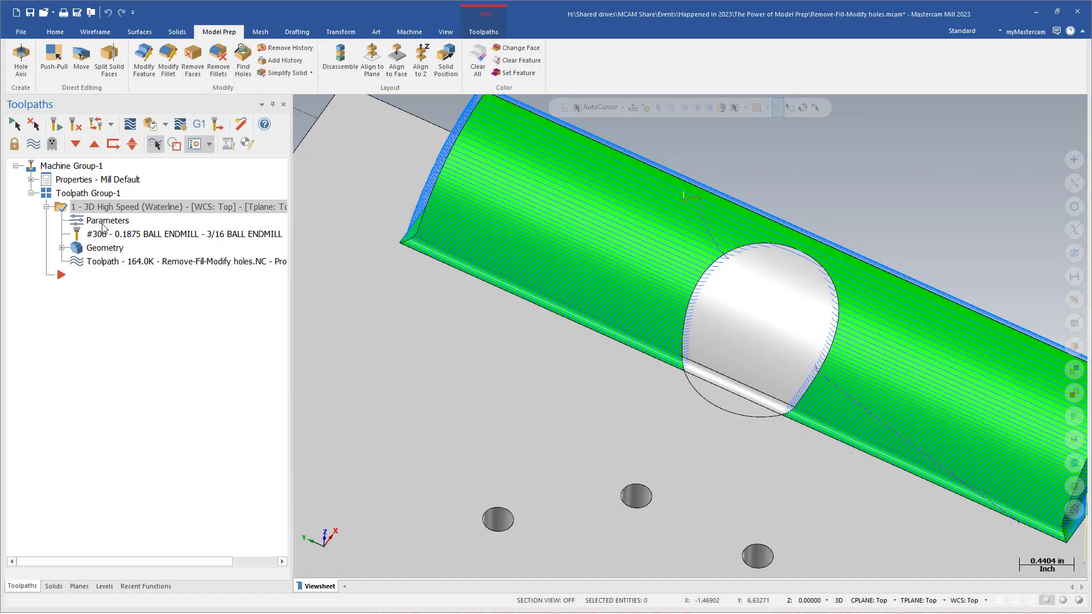
left_click(421, 384)
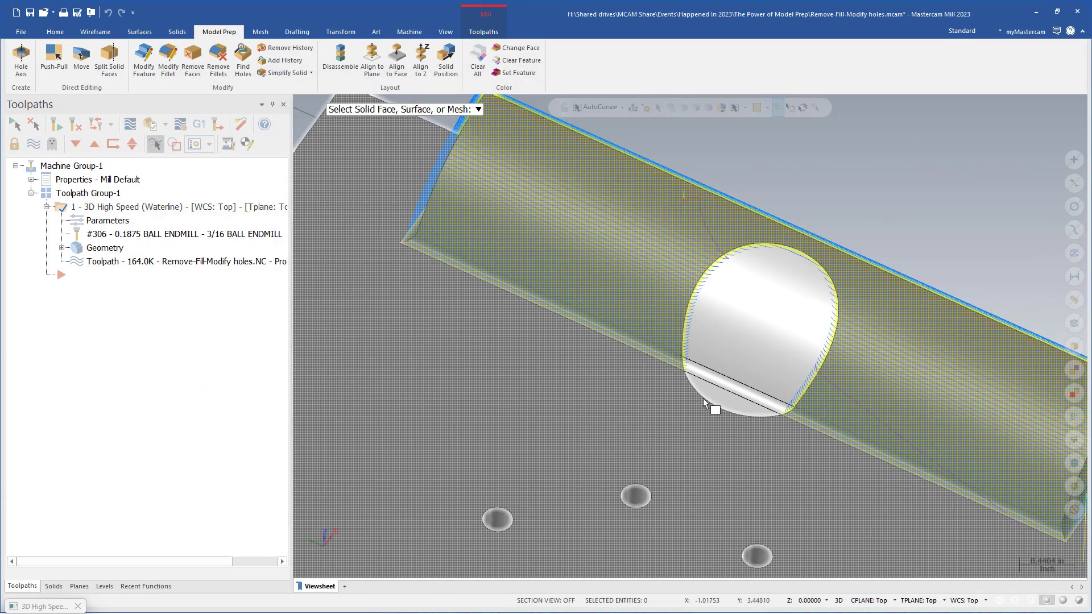
left_click(654, 131)
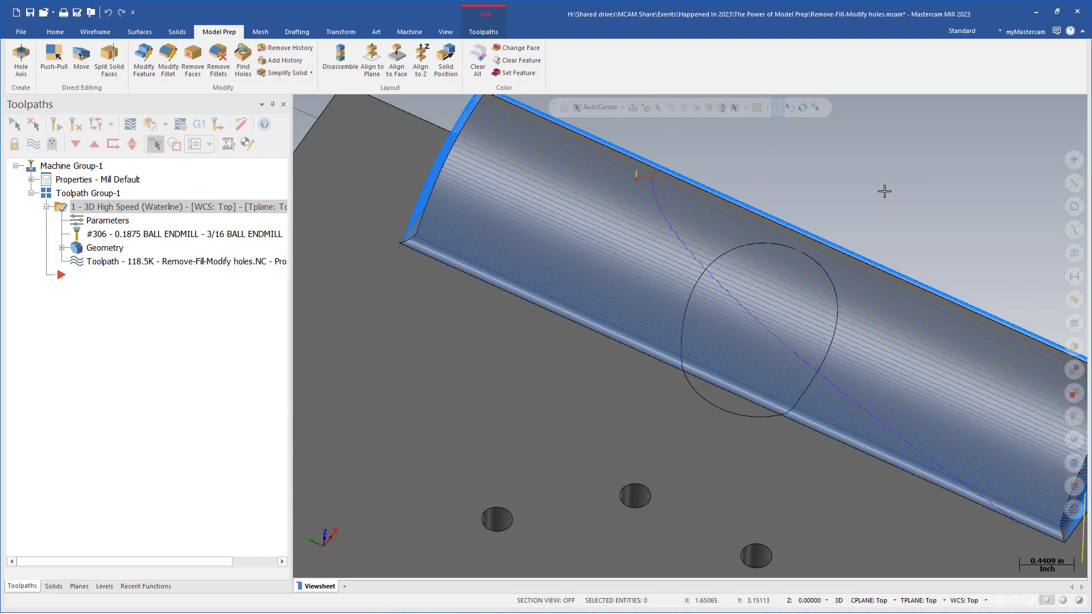
- Examine the regenerated waterline toolpath where it passes over the plugged hole in the boss
scroll(888, 190, "down", 2)
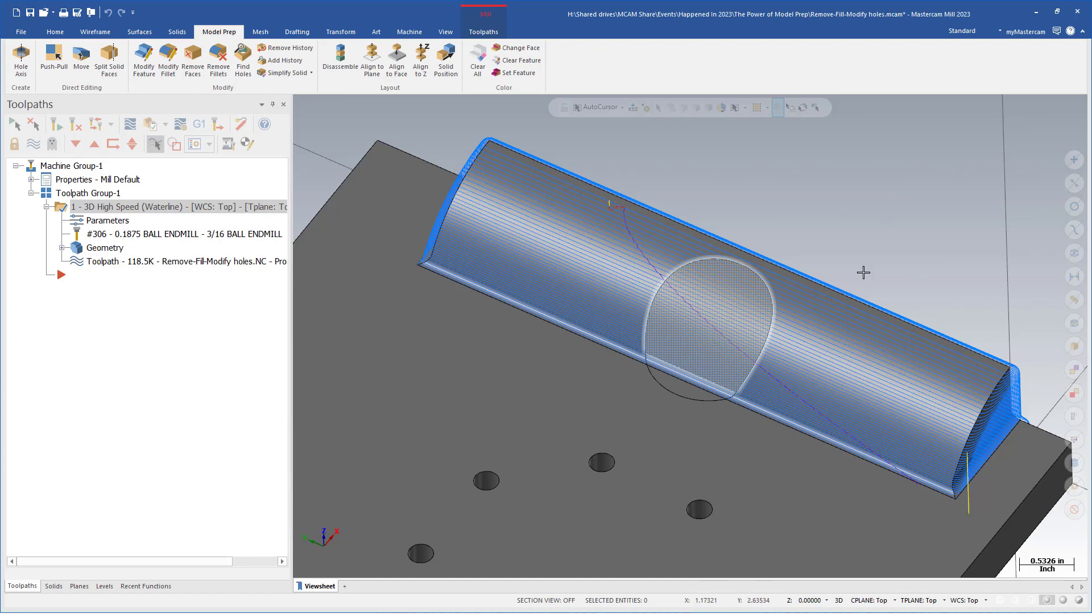
scroll(891, 263, "up", 2)
scroll(891, 263, "up", 1)
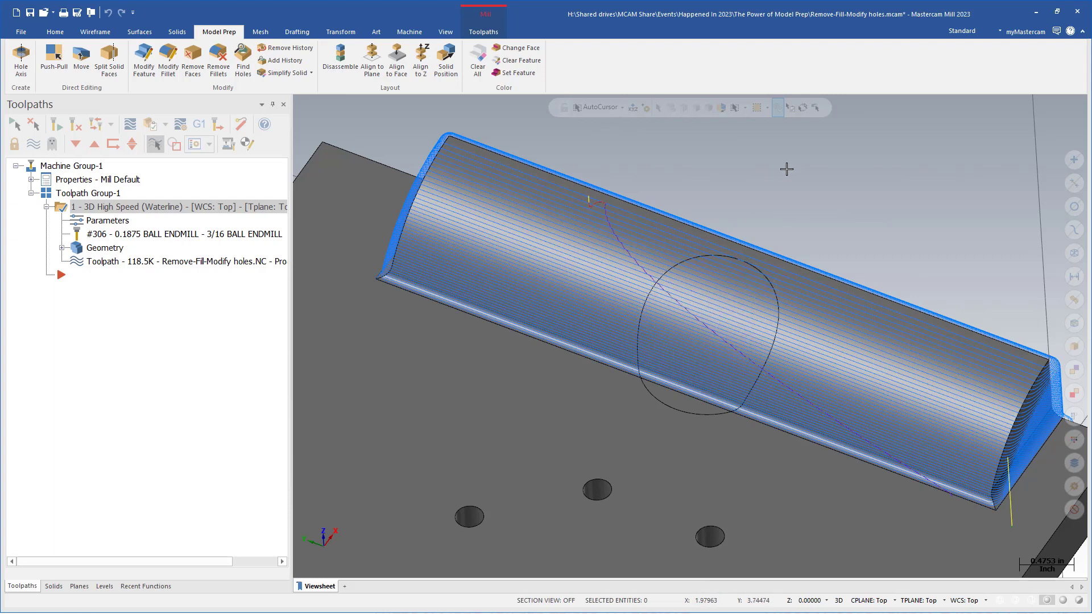
key("alt+Down")
key("alt+Left")
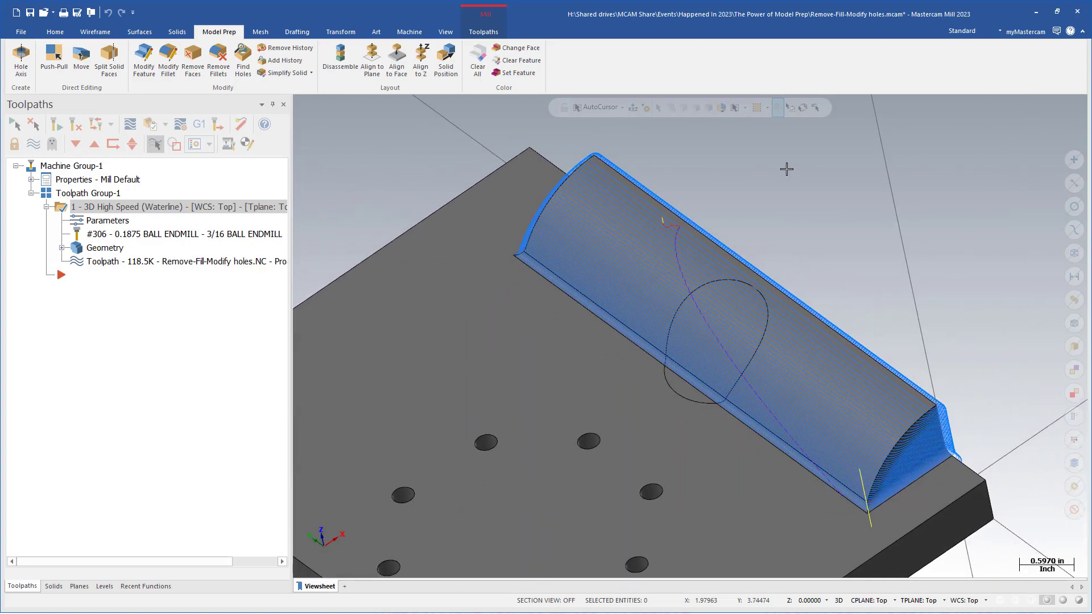
middle_click_drag(863, 252, 739, 341)
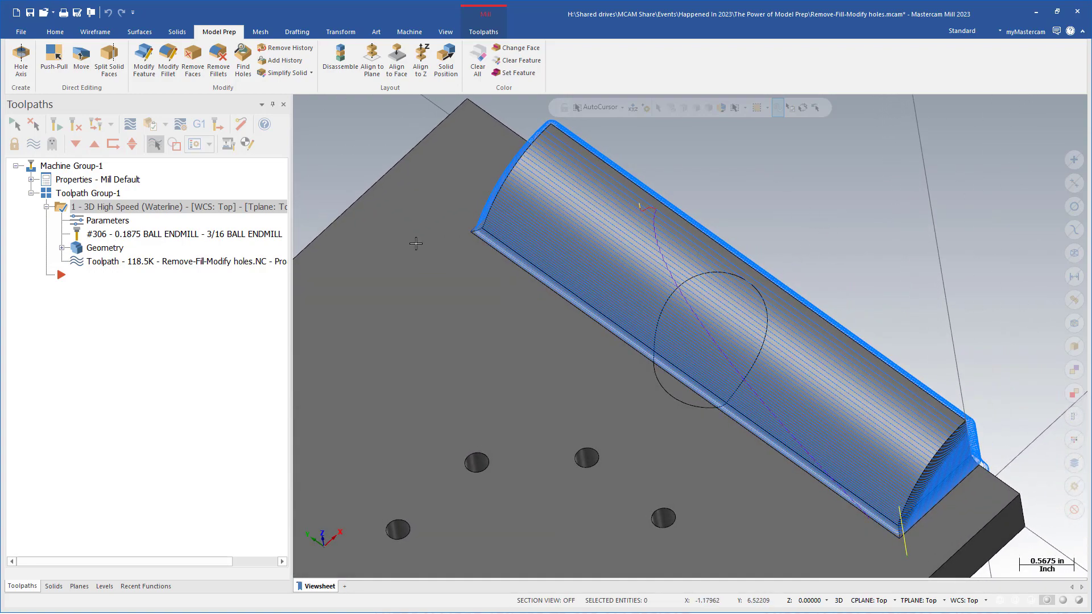
- Delete the plug body along with its toolpath associations, and regenerate the invalidated waterline operation
left_click(724, 357)
key("Delete")
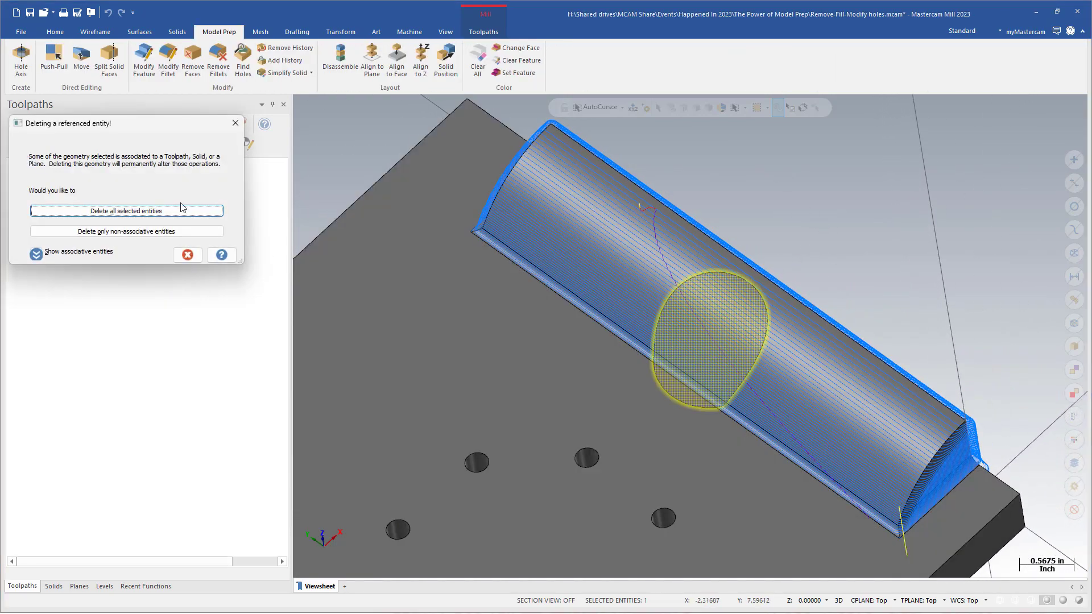
left_click(149, 212)
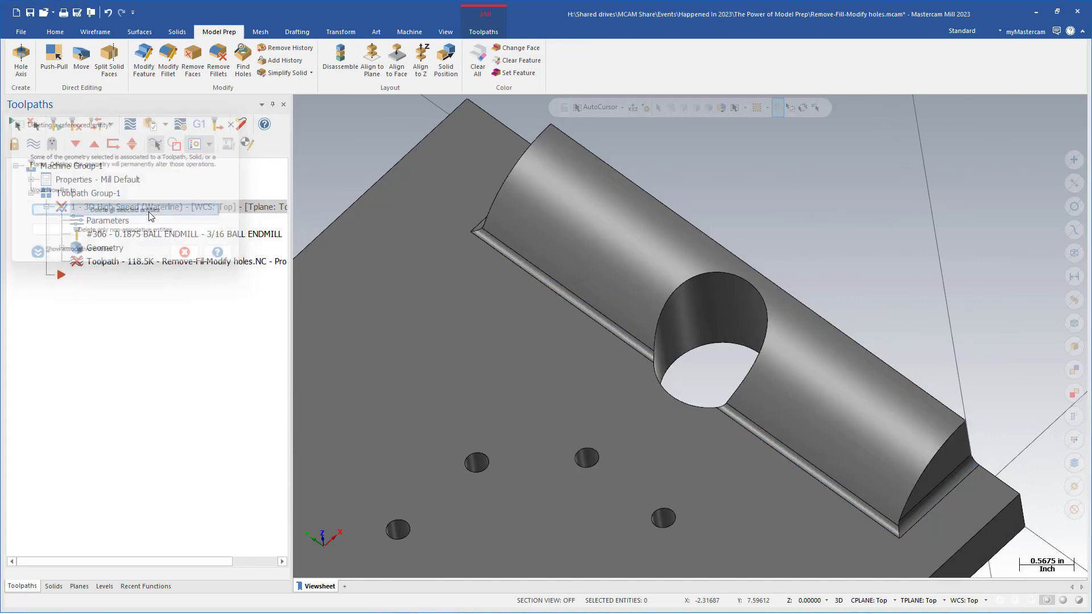
left_click(79, 124)
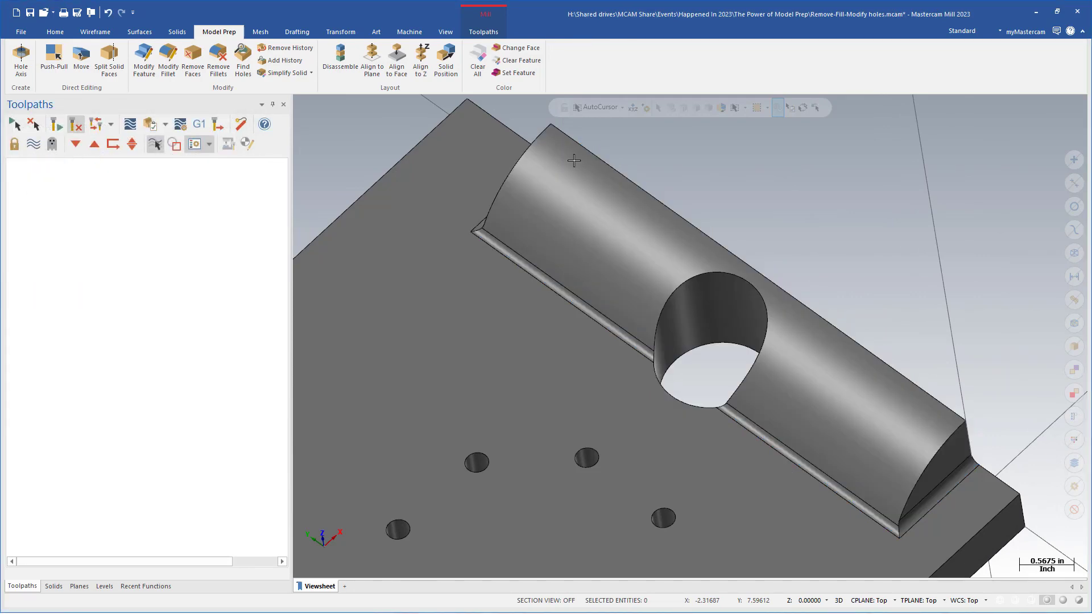
- Hide the waterline toolpath display and remove the large hole through the boss using Modify Feature with the Remove type
middle_click_drag(797, 216, 832, 188)
scroll(832, 188, "up", 2)
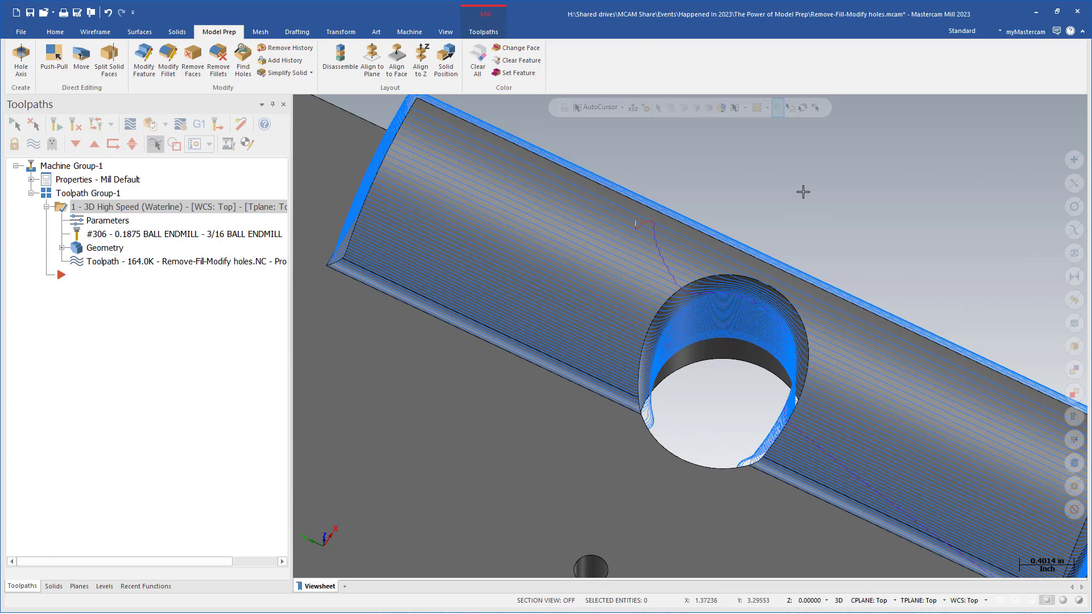
key("alt+t")
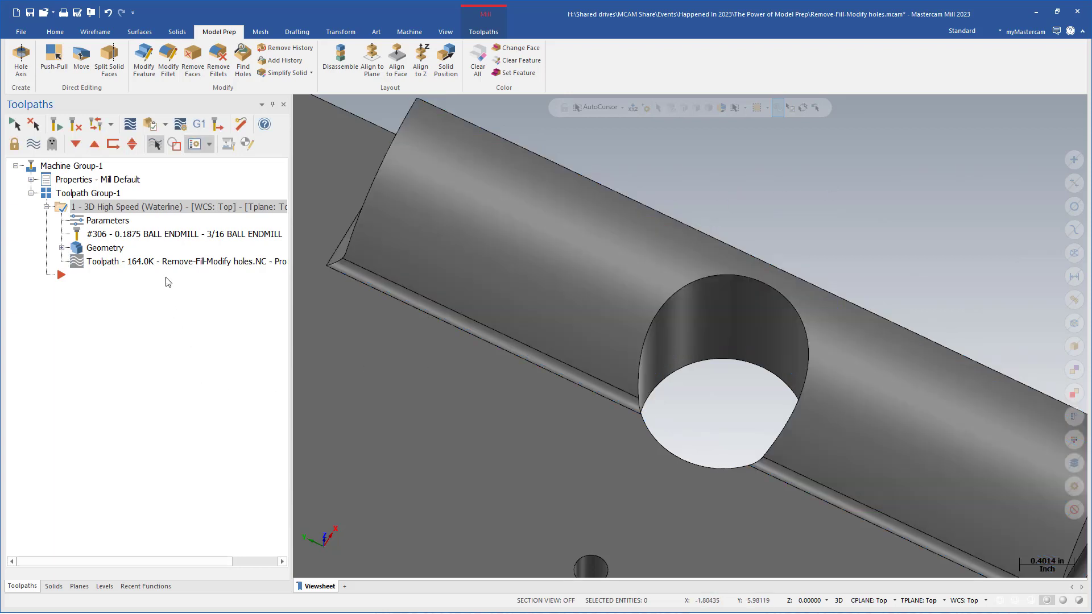
left_click(143, 69)
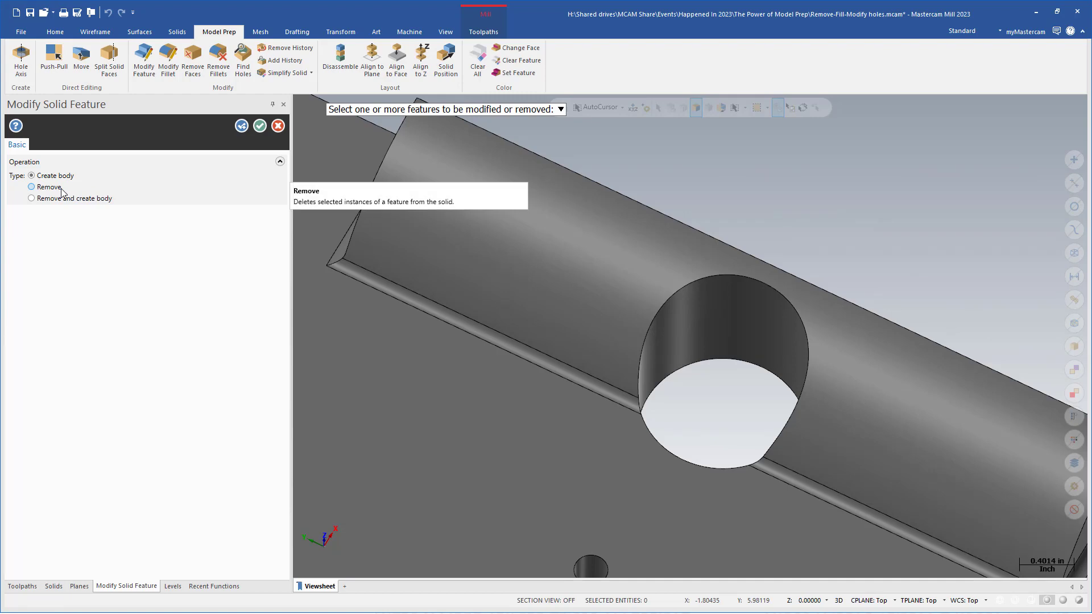
left_click(31, 187)
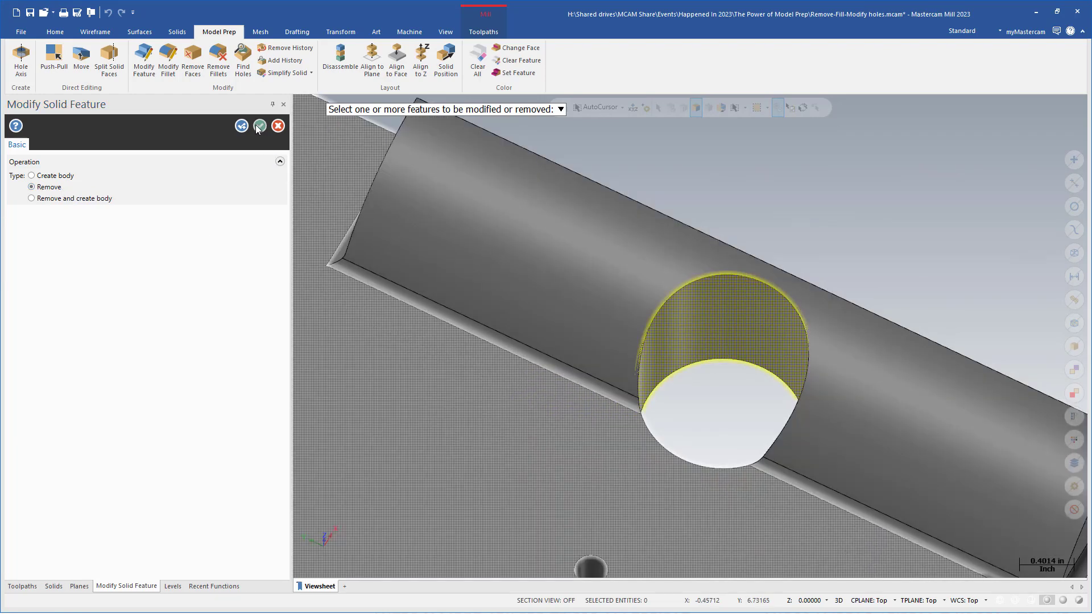
left_click(260, 126)
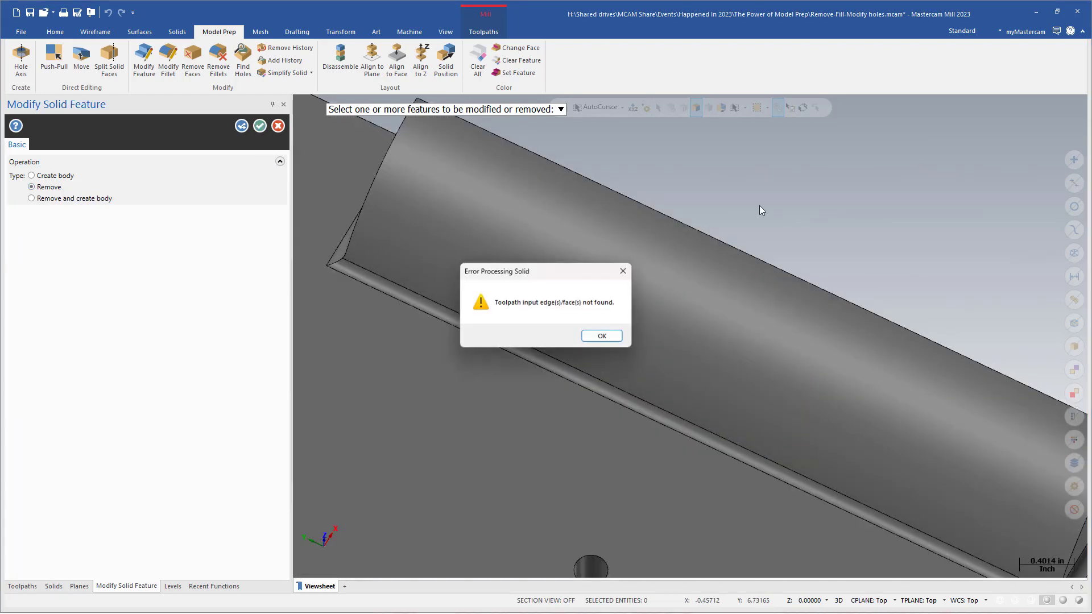
left_click(607, 339)
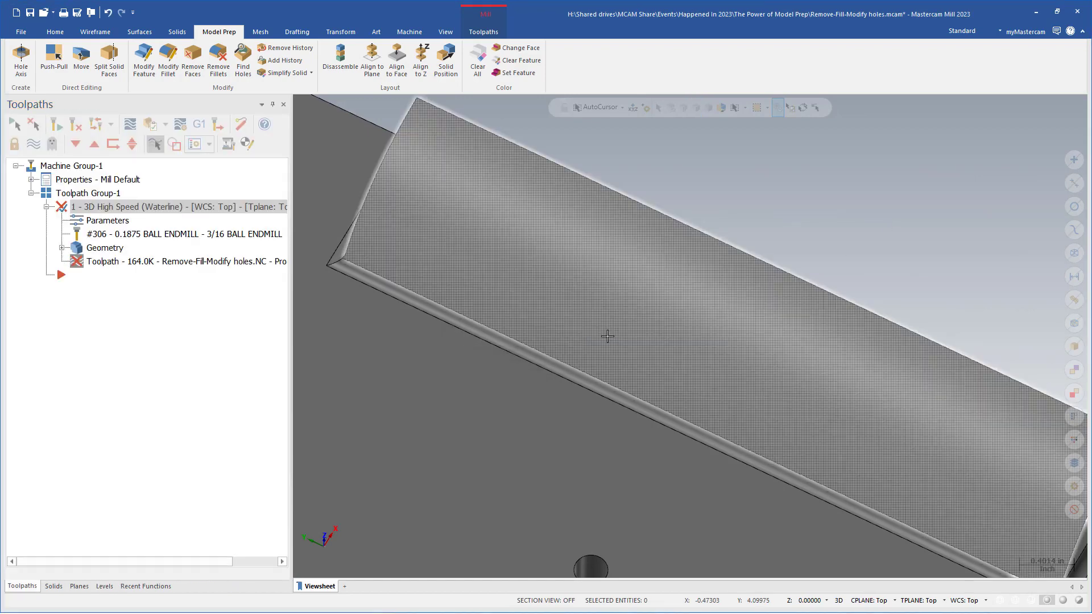
- Replace the waterline operation's machining geometry with the faces of the filled boss and its base fillets, and regenerate the toolpath
left_click(102, 221)
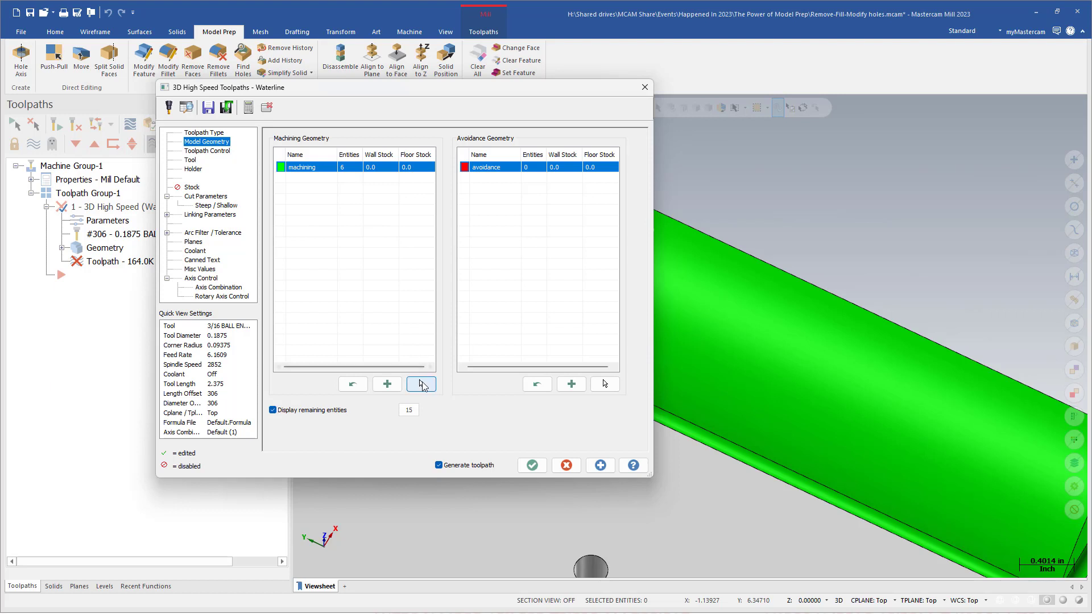
left_click(376, 284)
right_click(321, 168)
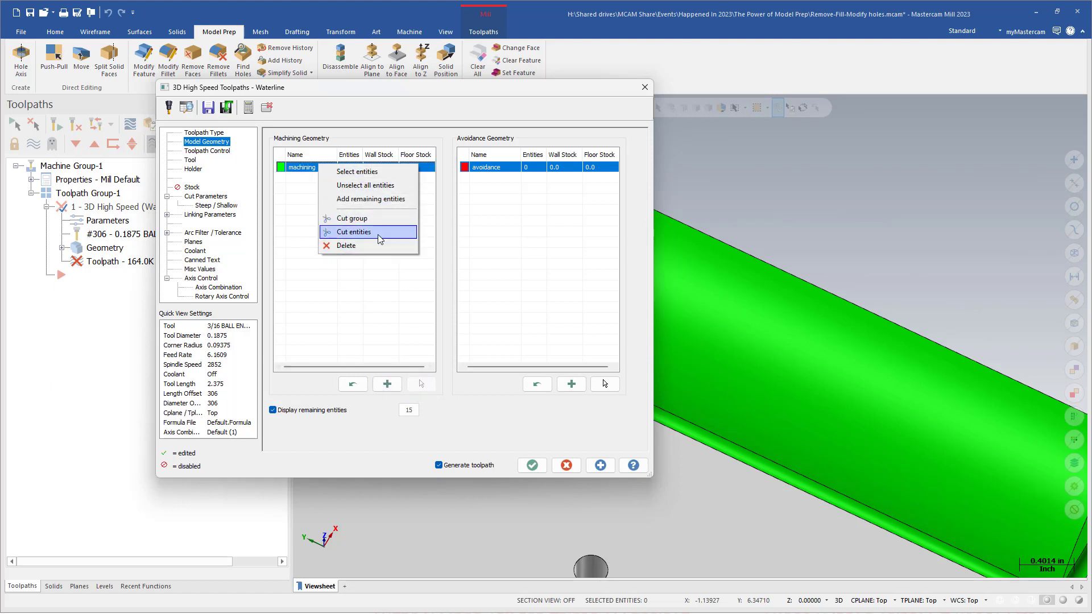
left_click(370, 185)
left_click(422, 387)
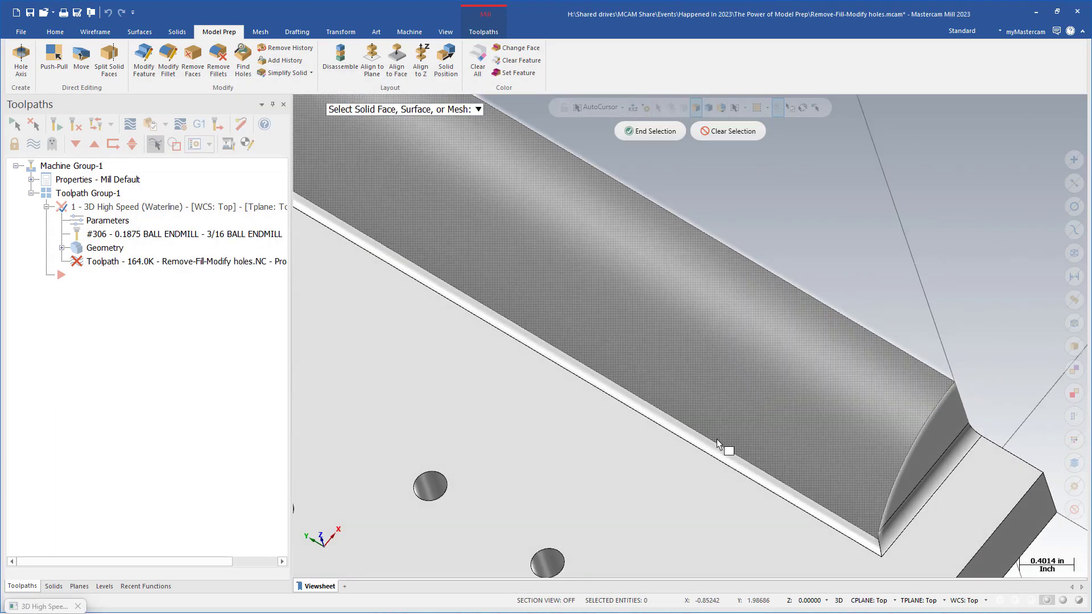
scroll(761, 419, "up", 3)
middle_click_drag(731, 459, 623, 187)
left_click(633, 136)
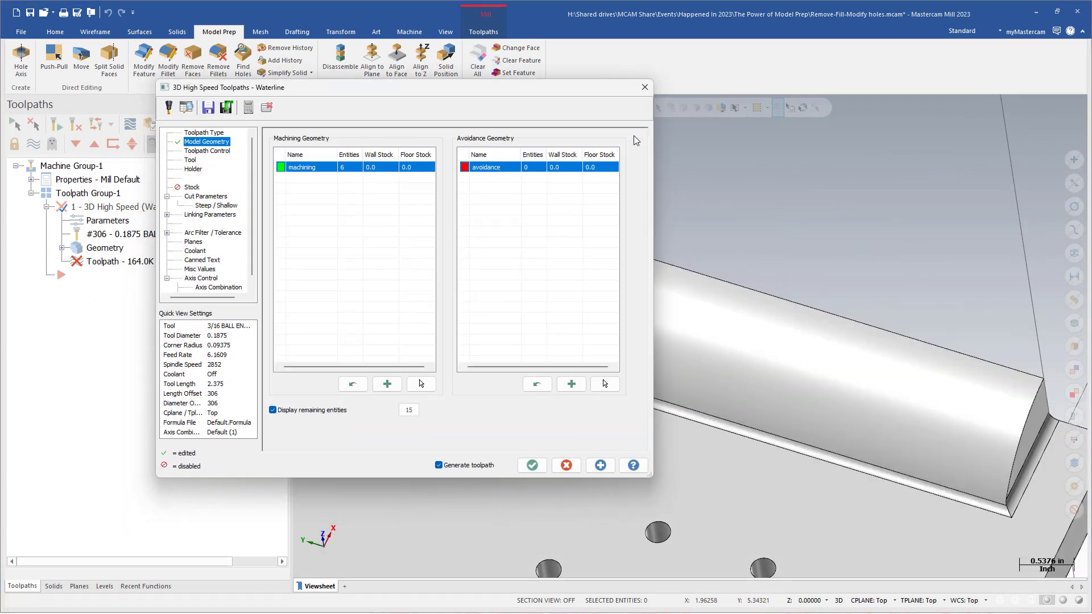
left_click(527, 462)
mouse_move(478, 202)
middle_mouse_down()
mouse_move(605, 195)
mouse_move(693, 209)
middle_mouse_up()
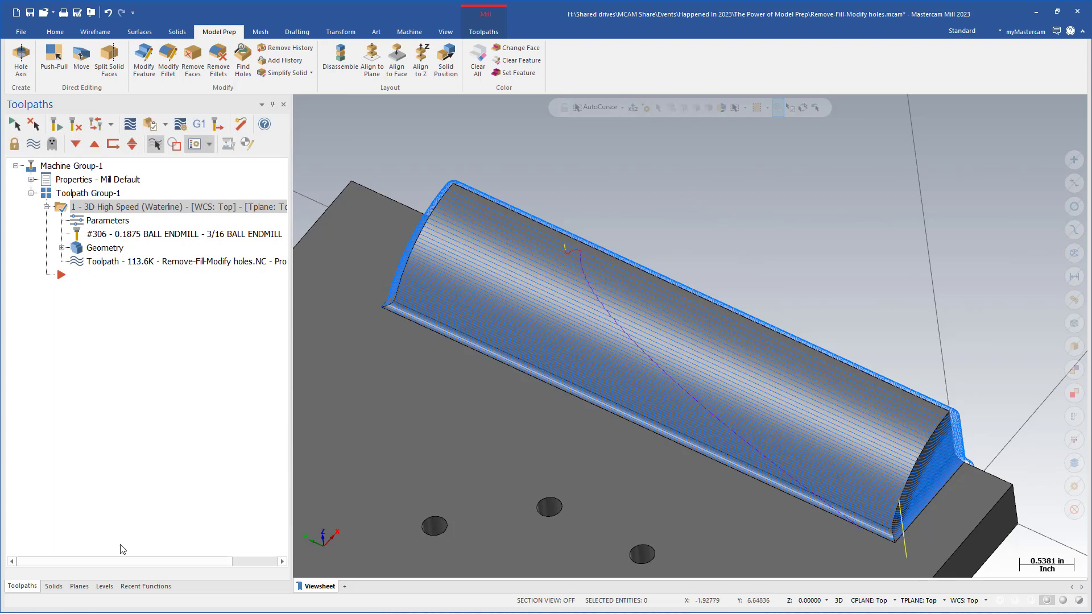
left_click(54, 587)
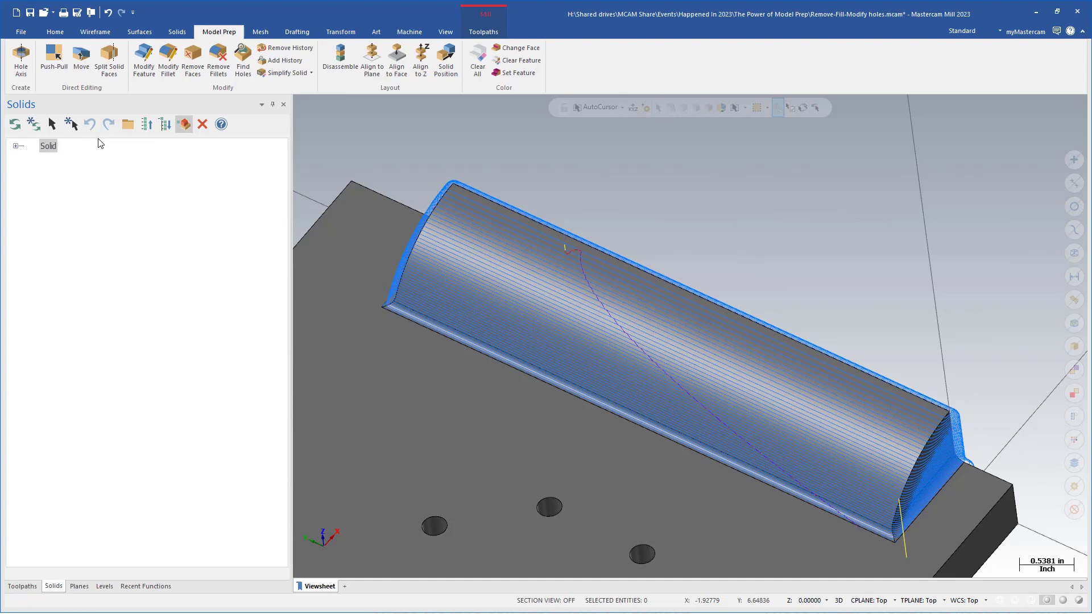
left_click(22, 586)
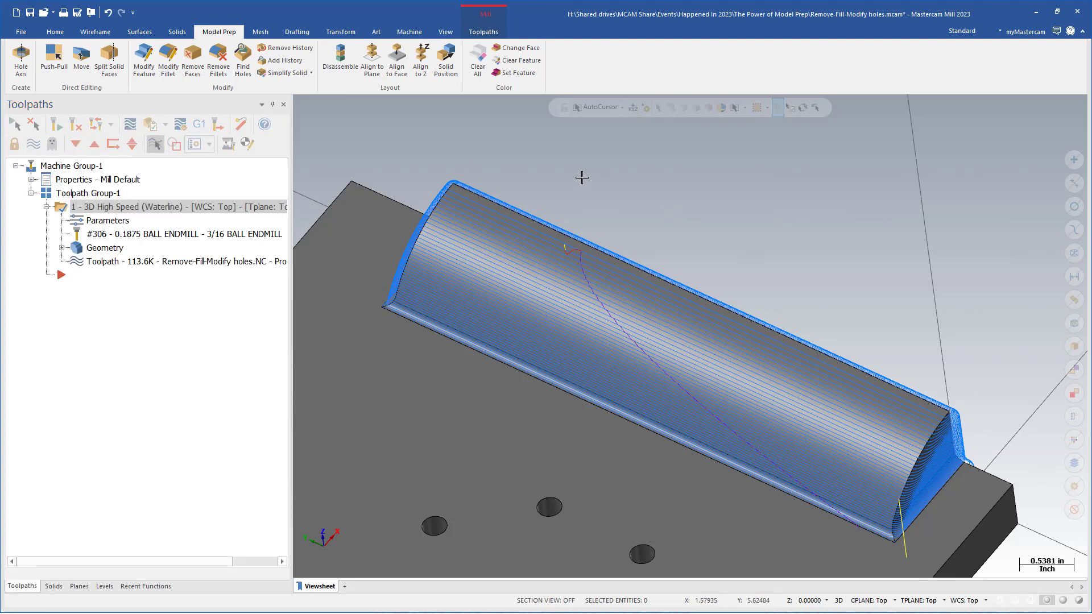
left_click(169, 59)
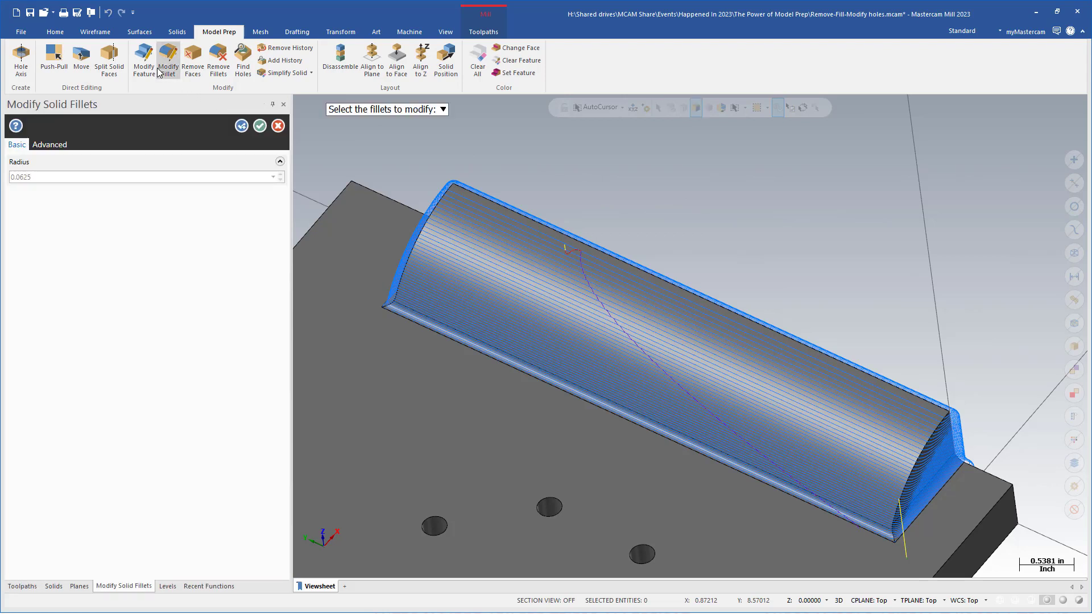
left_click(139, 71)
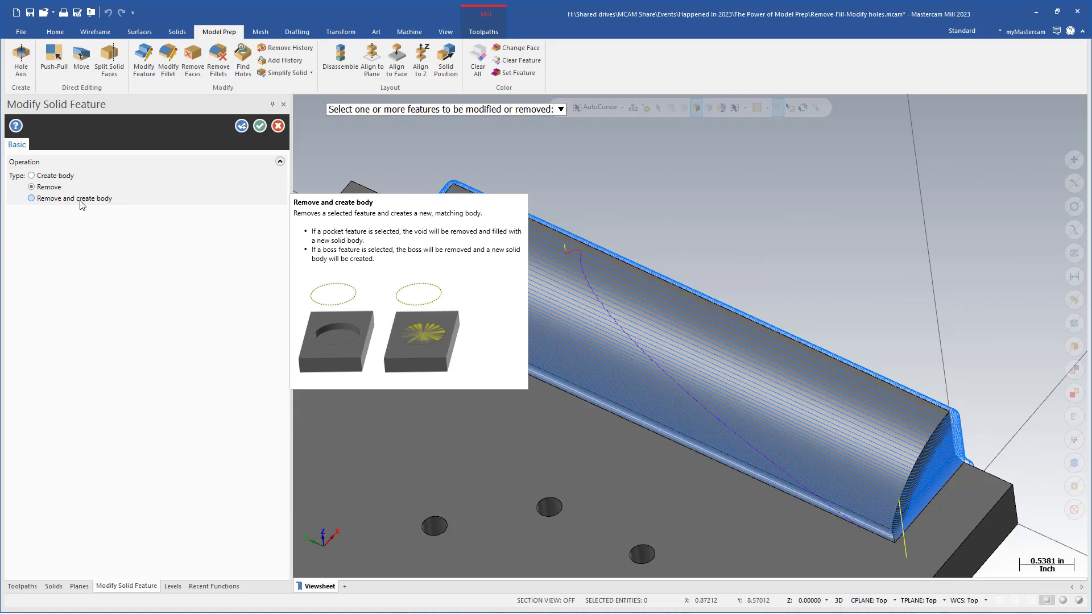
left_click(279, 126)
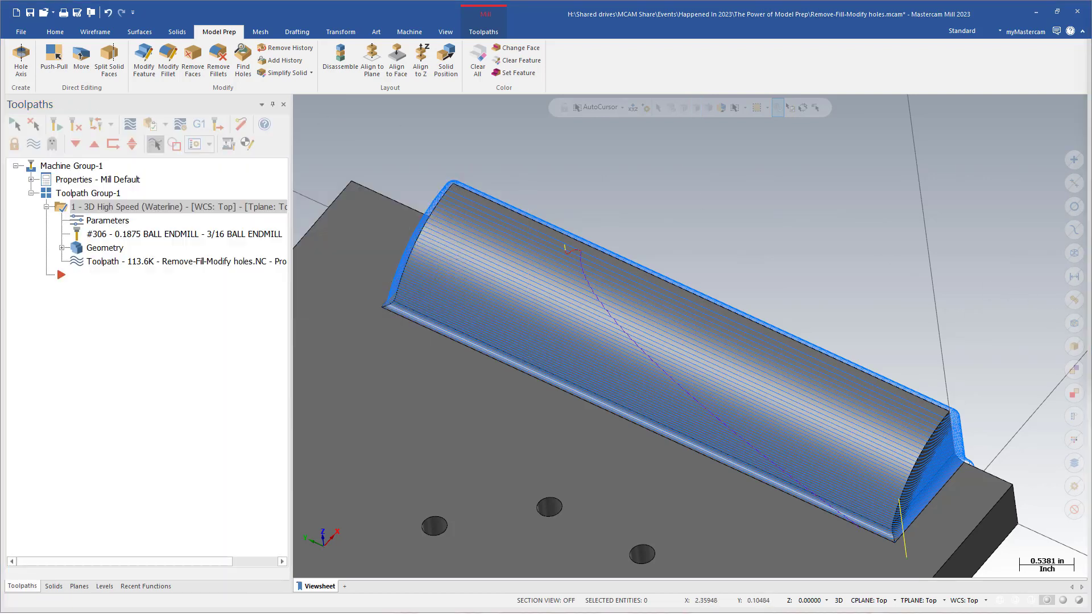
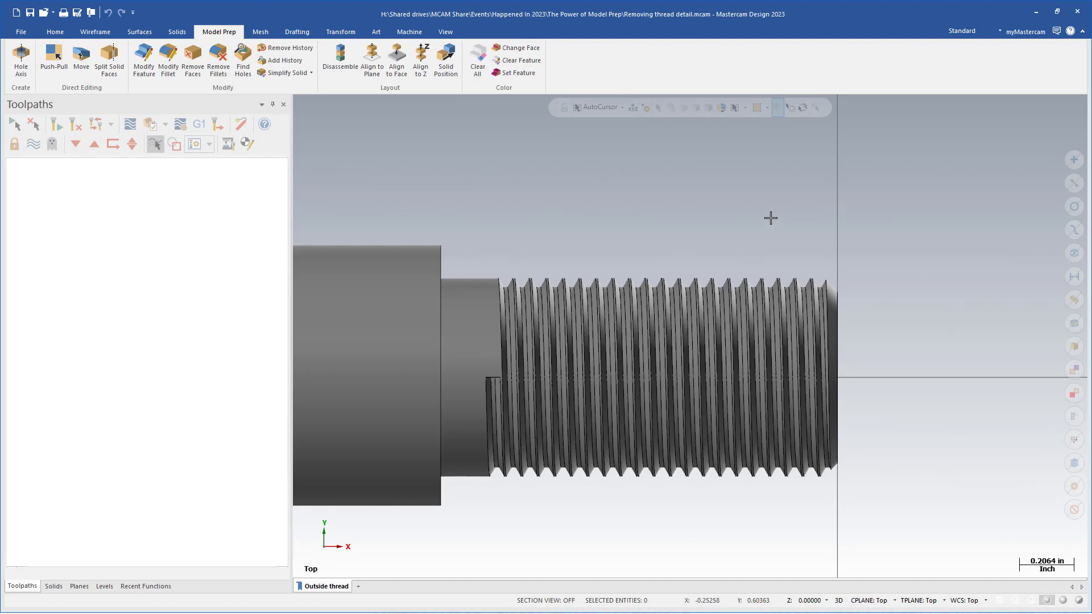
- Push the threaded end face back about 1.39 in with Push-Pull, past the threads and onto the plain neck
key("alt+Right")
middle_click_drag(771, 218, 787, 231)
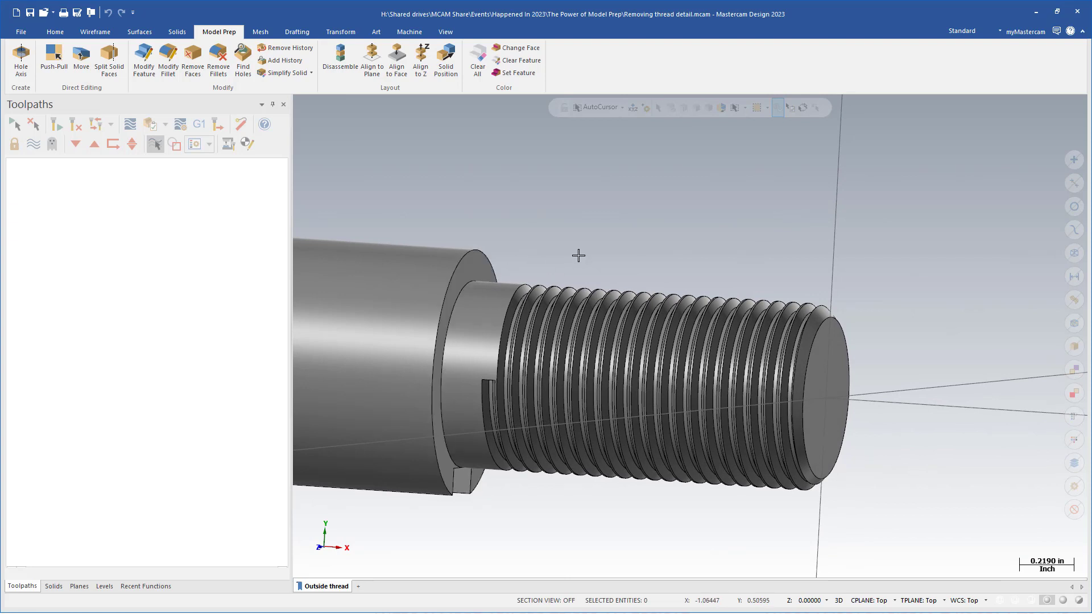
middle_click_drag(613, 246, 571, 265)
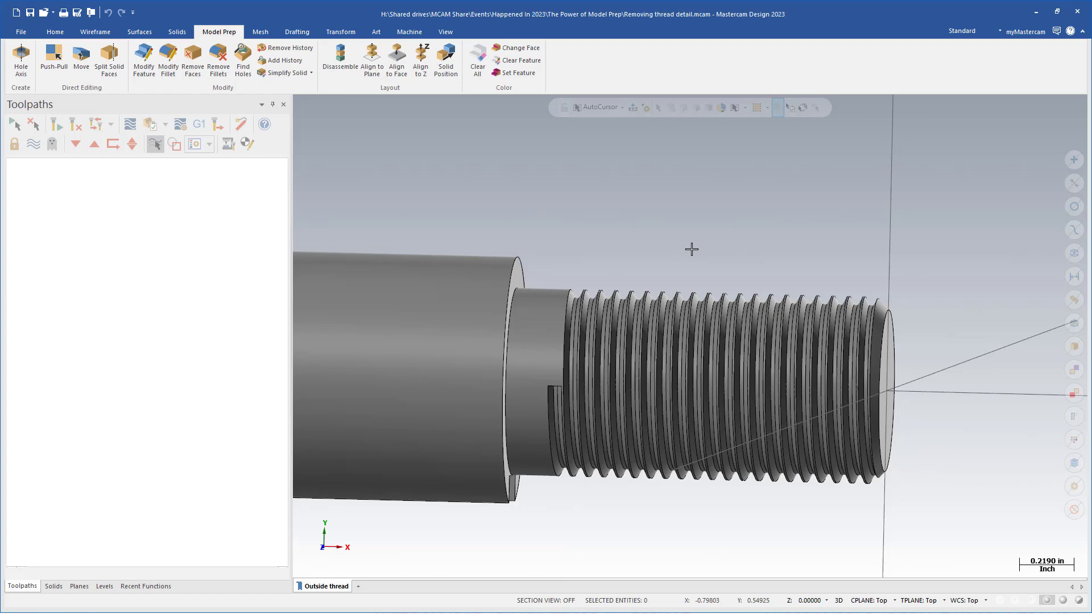
middle_click_drag(702, 241, 753, 222)
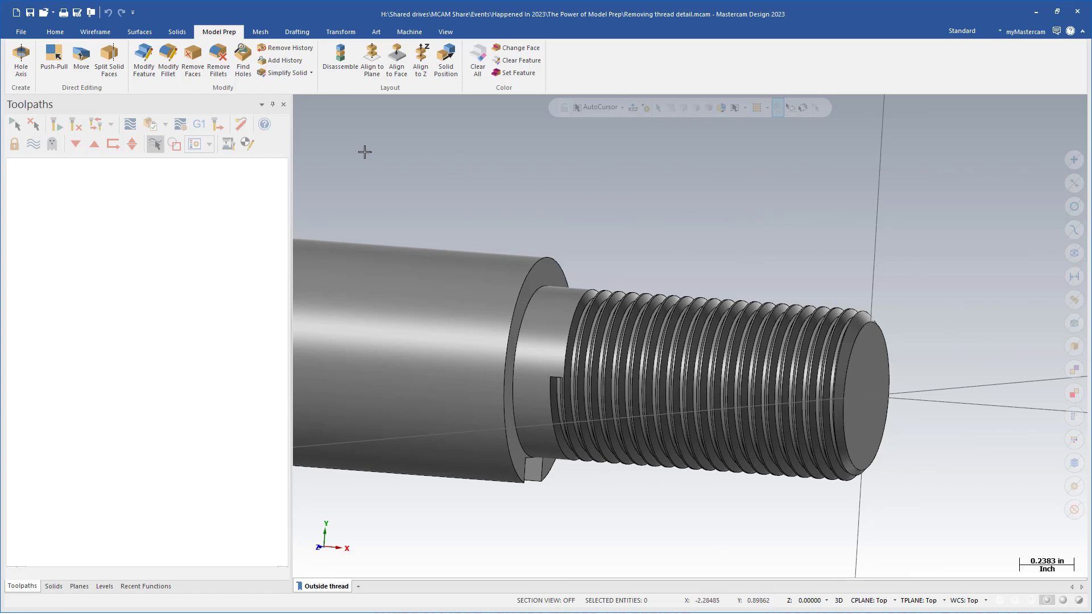
left_click(62, 69)
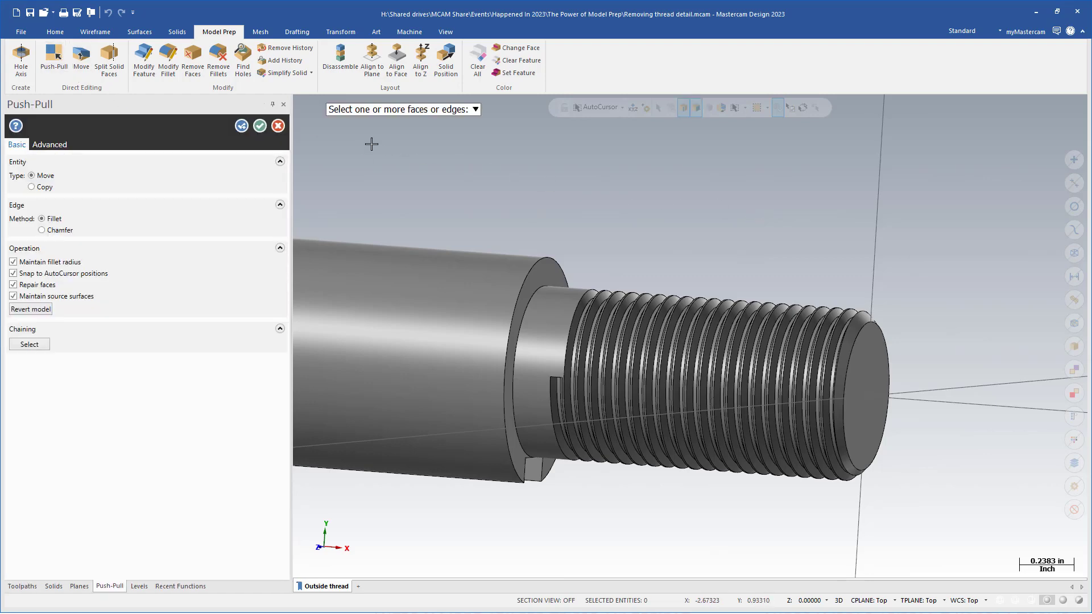
middle_click_drag(1018, 295, 975, 318)
left_click(854, 388)
middle_click_drag(945, 407, 544, 364)
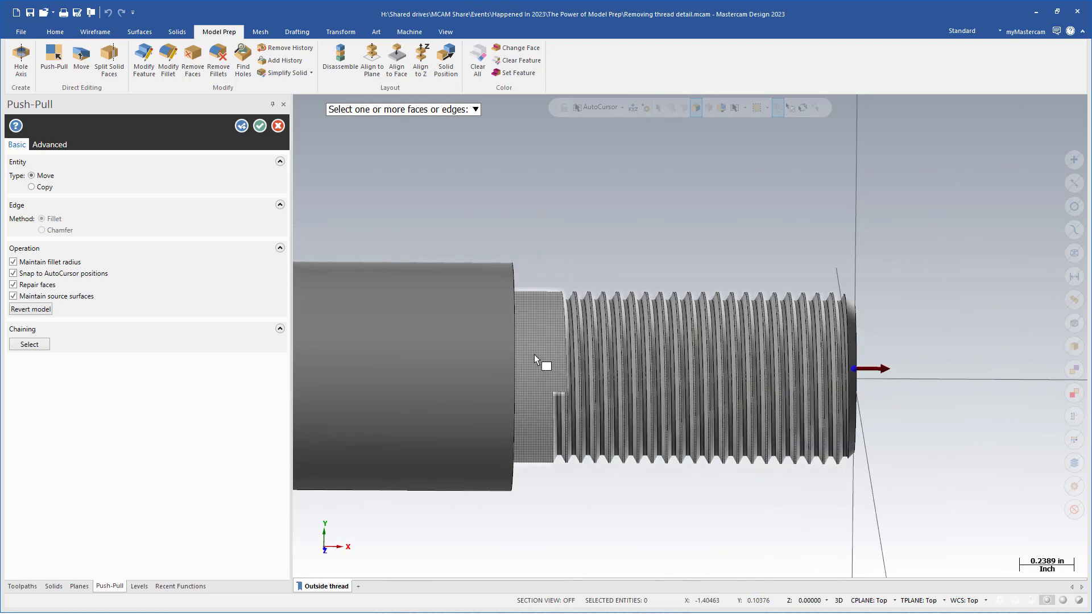
left_click(870, 369)
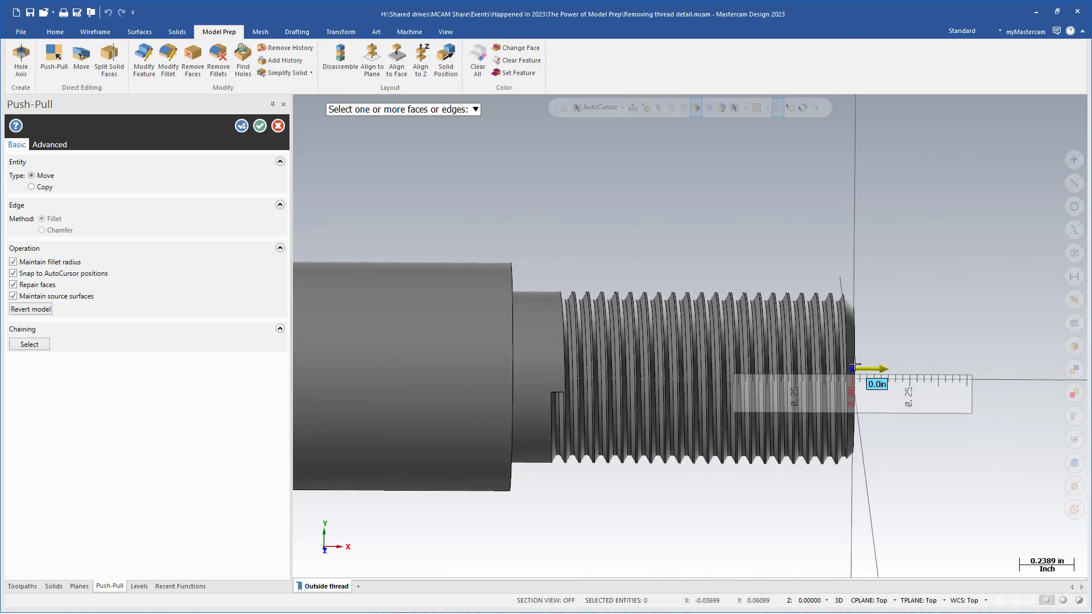
left_click(534, 368)
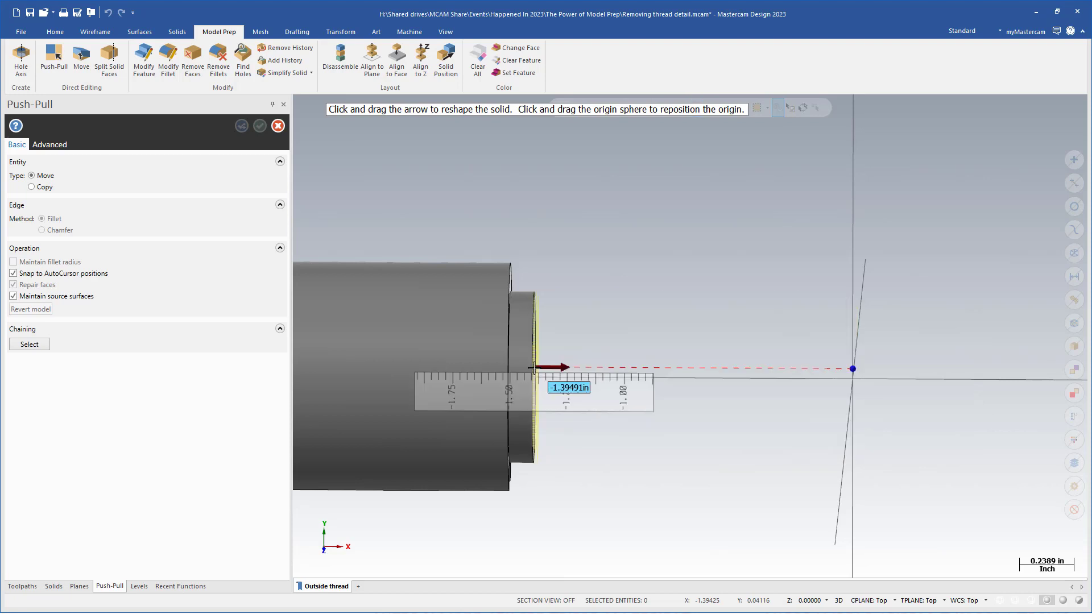
- Pull the shortened face out to about -1.115 in, push it back onto the plain neck behind the threads, and apply the operation
scroll(757, 305, "down", 1)
middle_click_drag(756, 305, 757, 305)
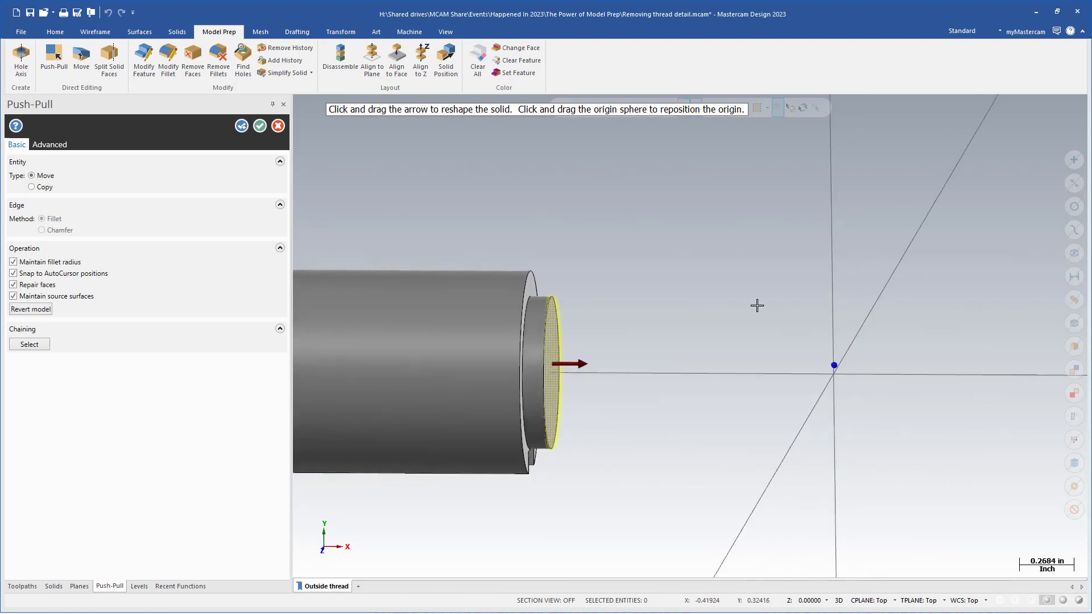
left_click(568, 364)
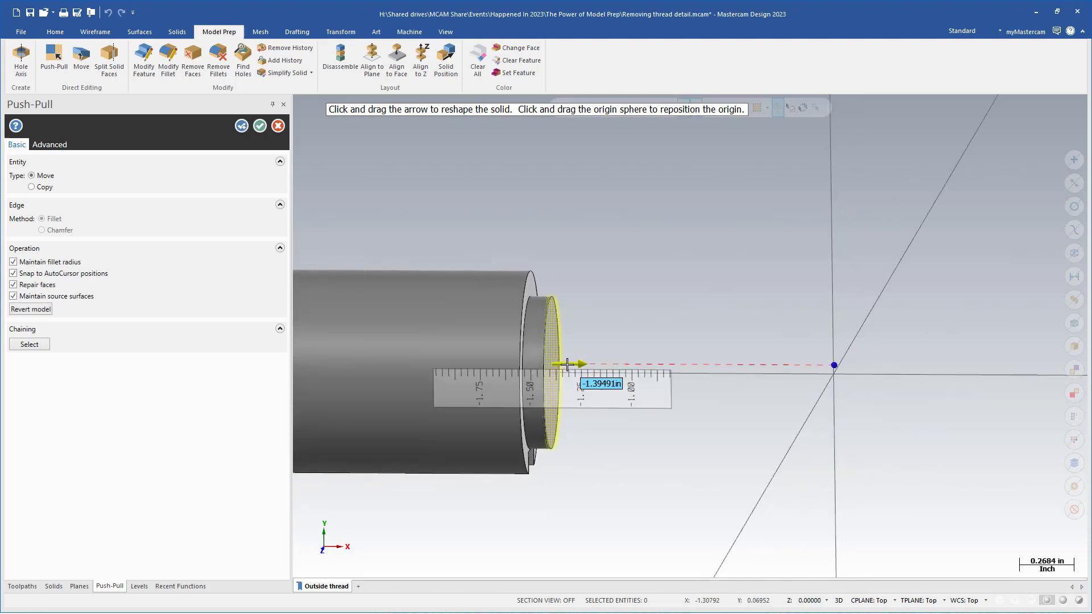
left_click(608, 366)
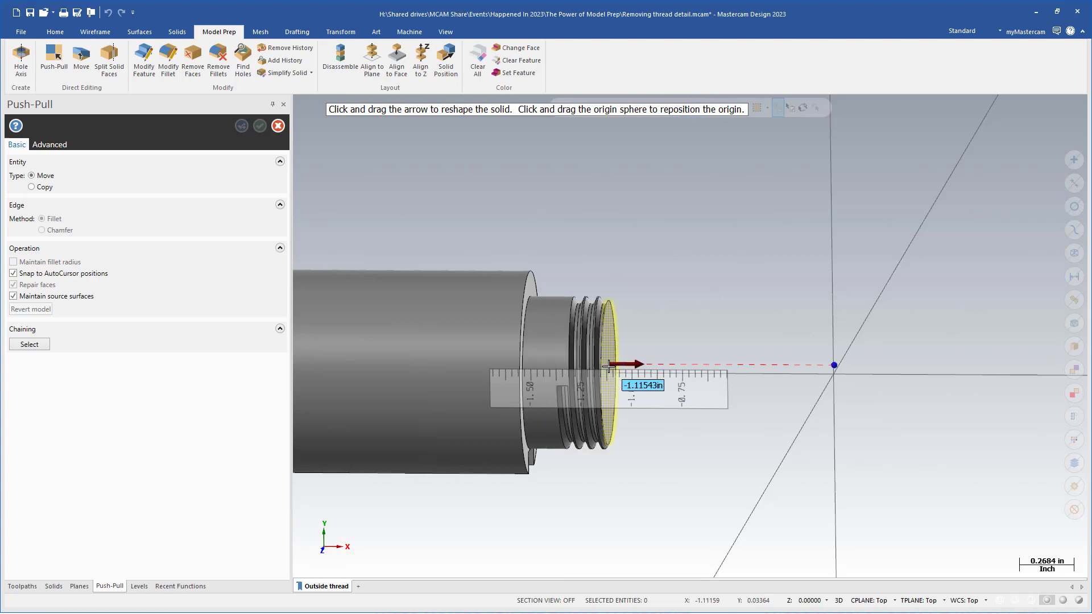
left_click(542, 382)
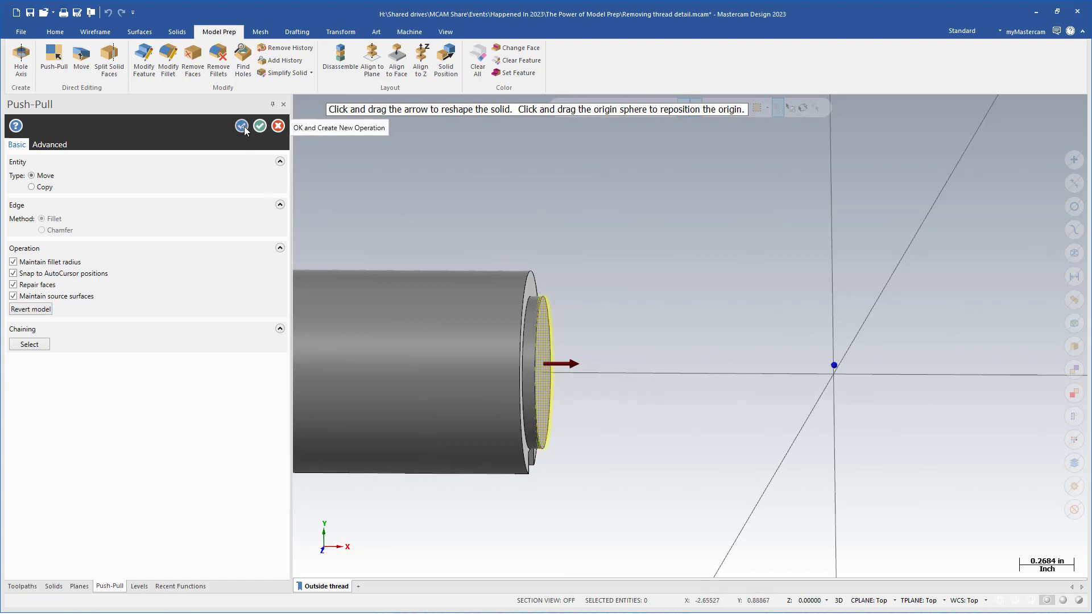
left_click(244, 128)
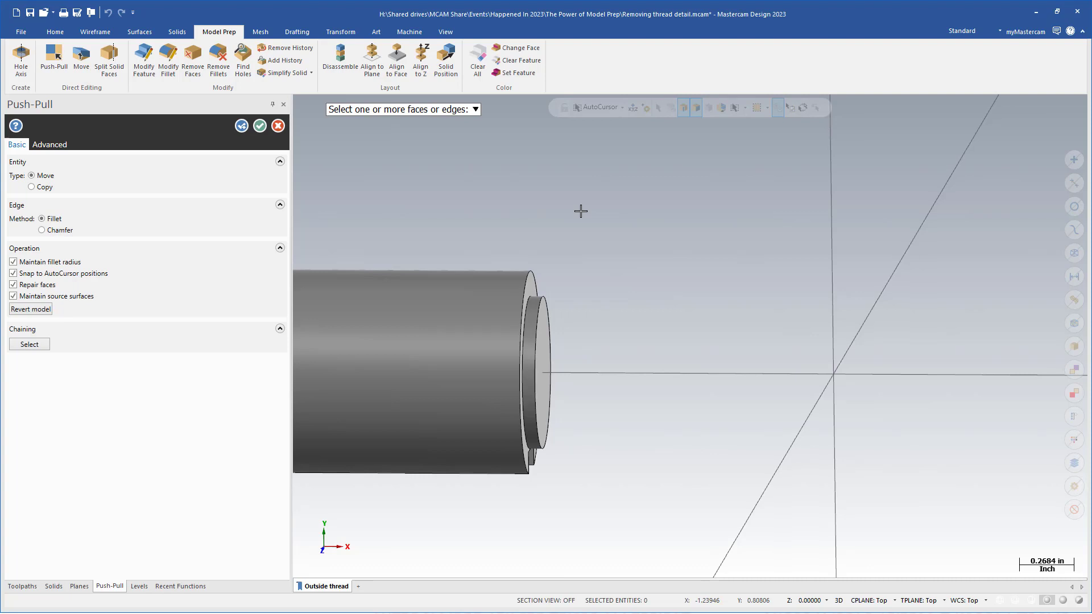
- Pull the plain neck's end face back out to the origin with Push-Pull to form a smooth, thread-free cylinder
middle_click_drag(580, 210, 571, 216)
left_click(543, 353)
left_click_drag(564, 355, 692, 147)
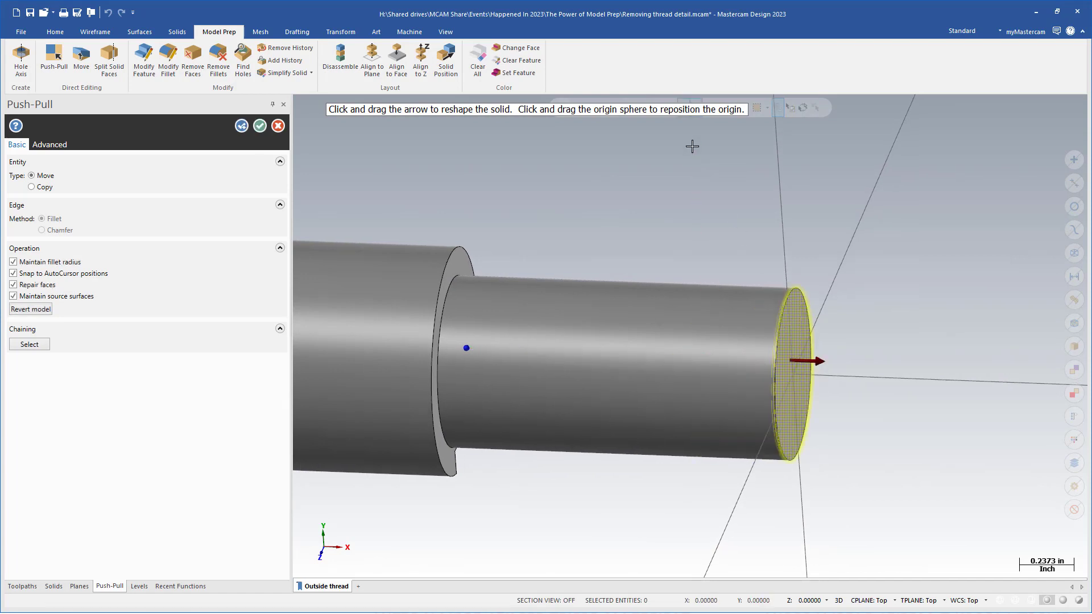
left_click(692, 147)
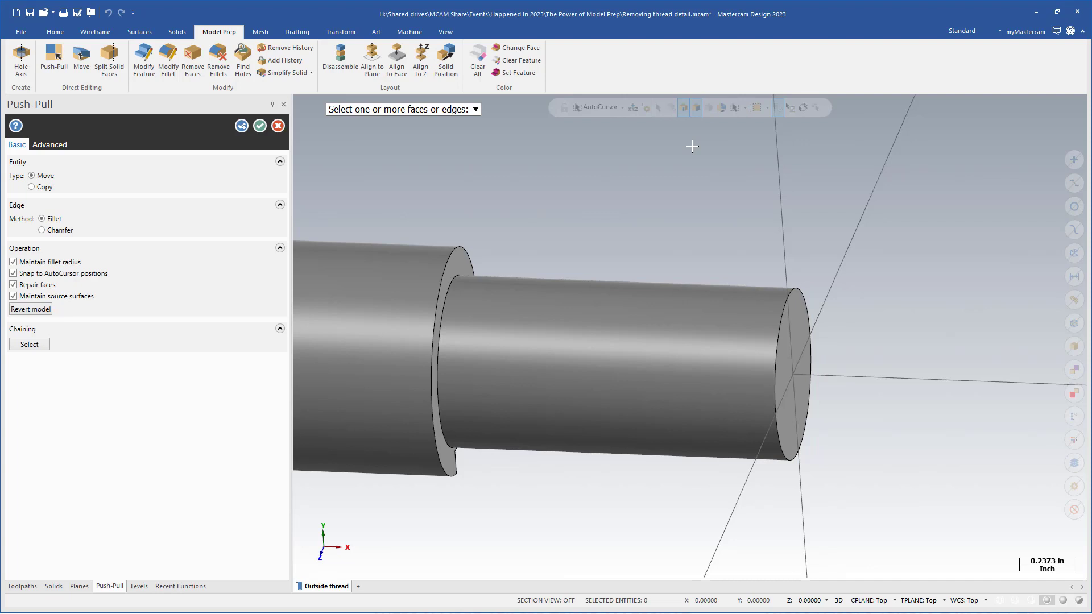
- Try rounding the circular edge at the cylinder's free end with a Push-Pull fillet
scroll(715, 246, "down", 1)
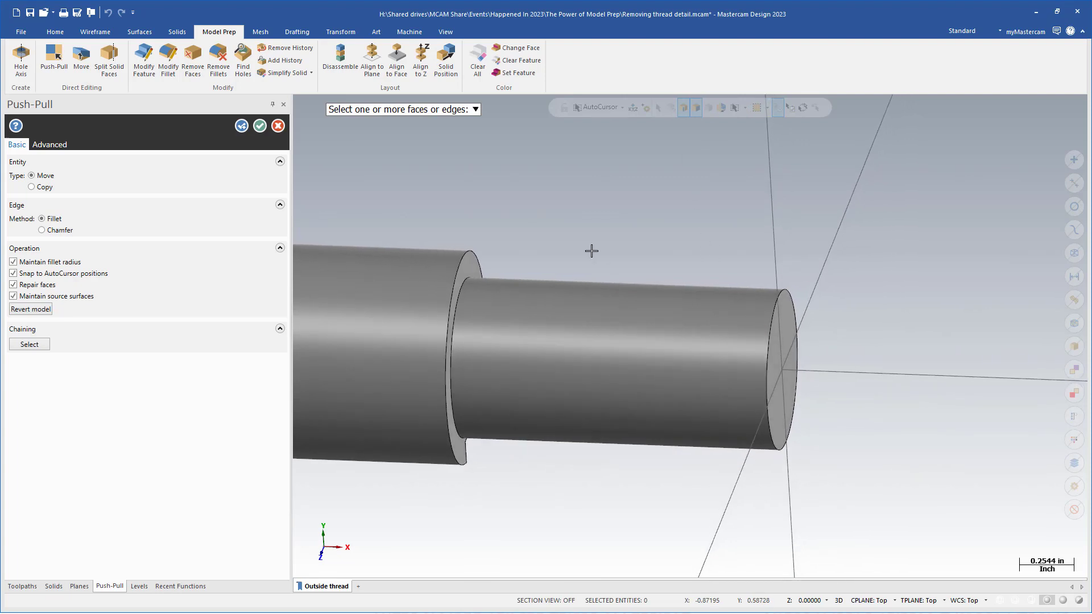
scroll(715, 251, "up", 4)
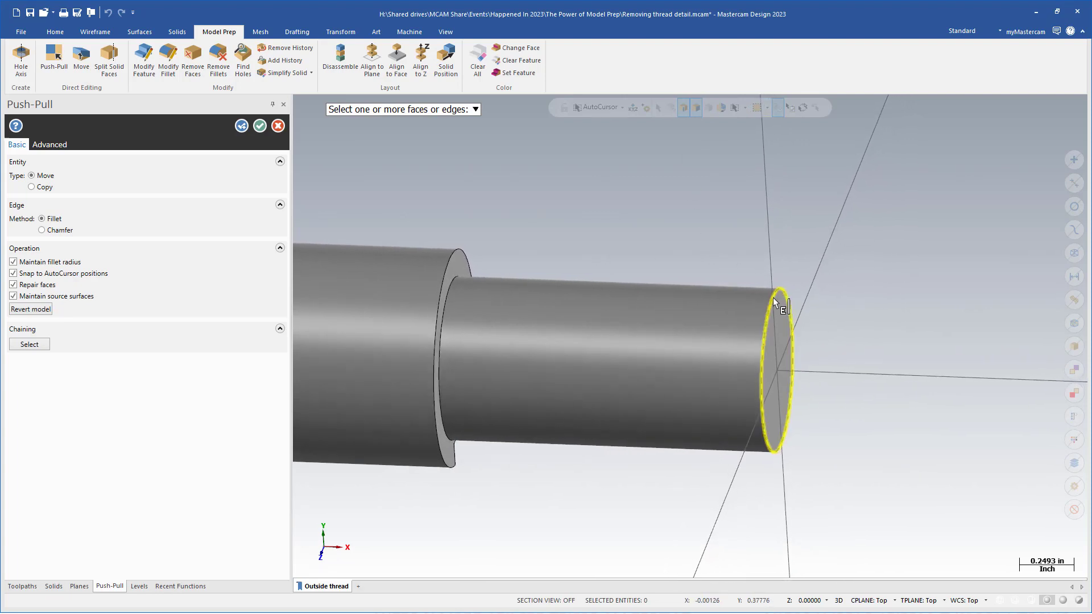
scroll(795, 308, "up", 4)
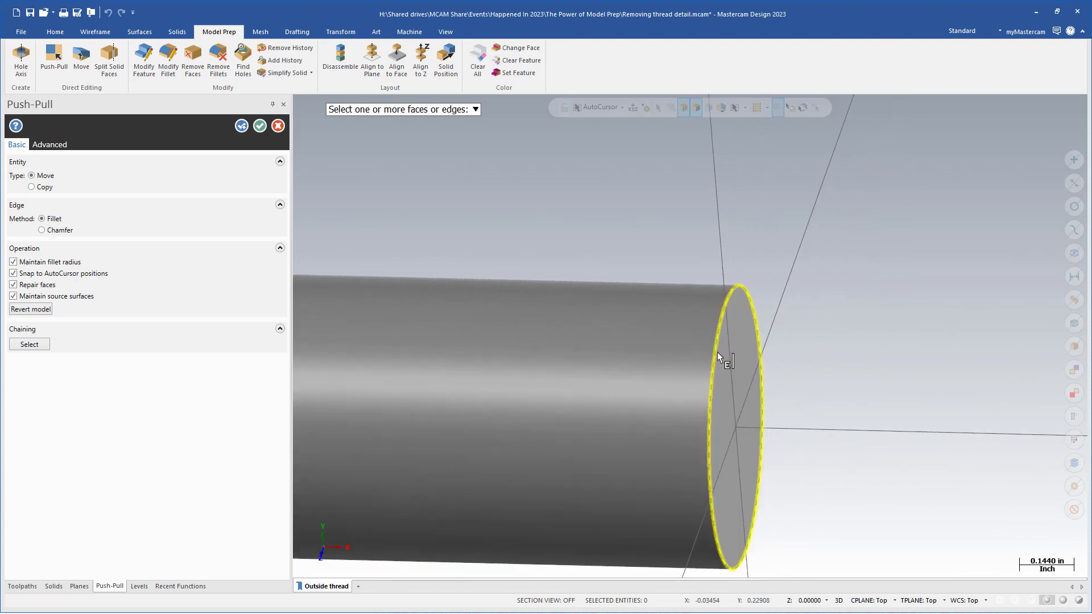
left_click(715, 352)
middle_click_drag(768, 344, 750, 495)
left_click_drag(749, 495, 733, 461)
middle_click_drag(783, 442, 775, 373)
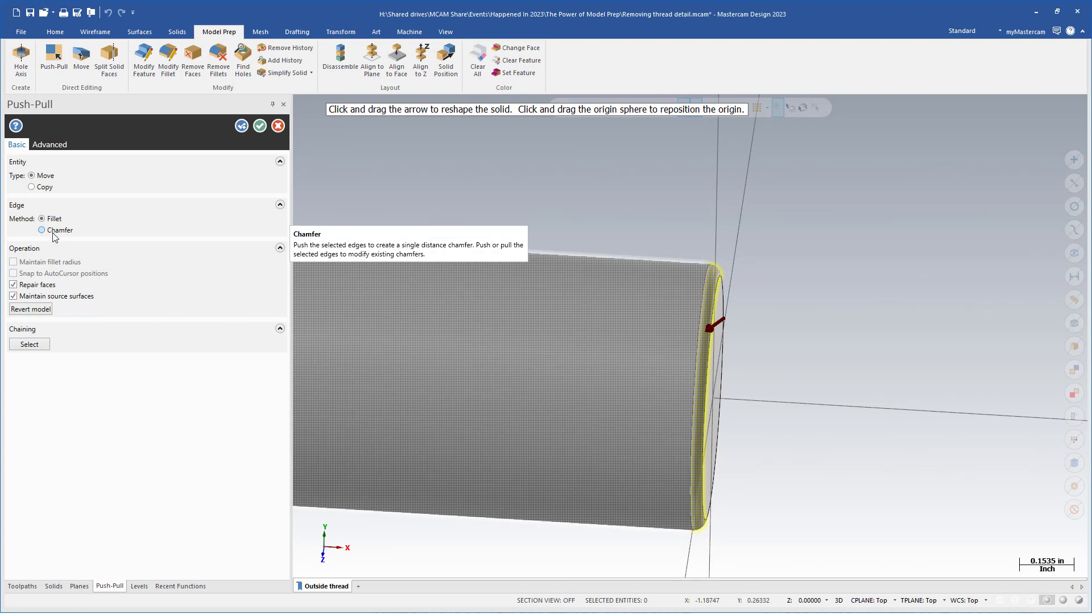
- Change the cylinder's end edge treatment to a chamfer, set its distance to 0.022 in, and finish the Push-Pull operation
left_click(59, 231)
middle_click_drag(790, 292, 752, 284)
left_click(717, 269)
left_click_drag(717, 269, 683, 275)
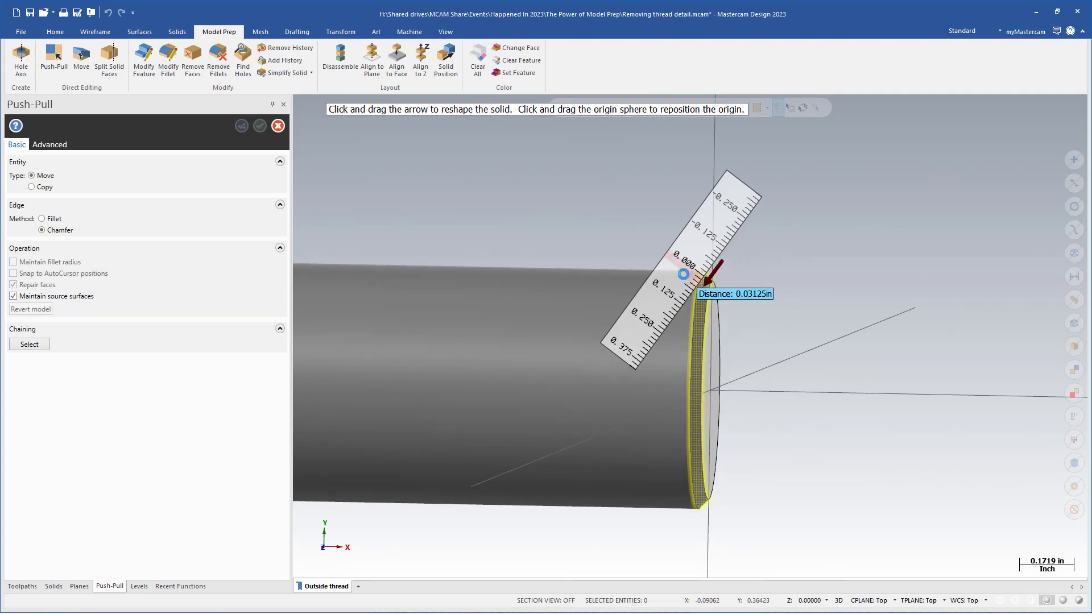
type(".022")
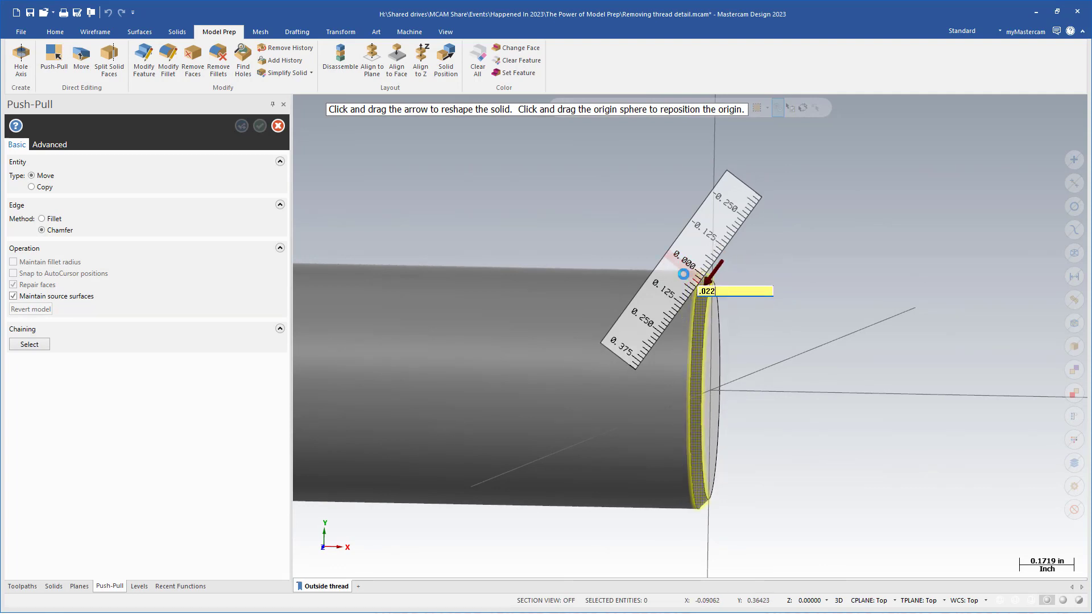
key("Return")
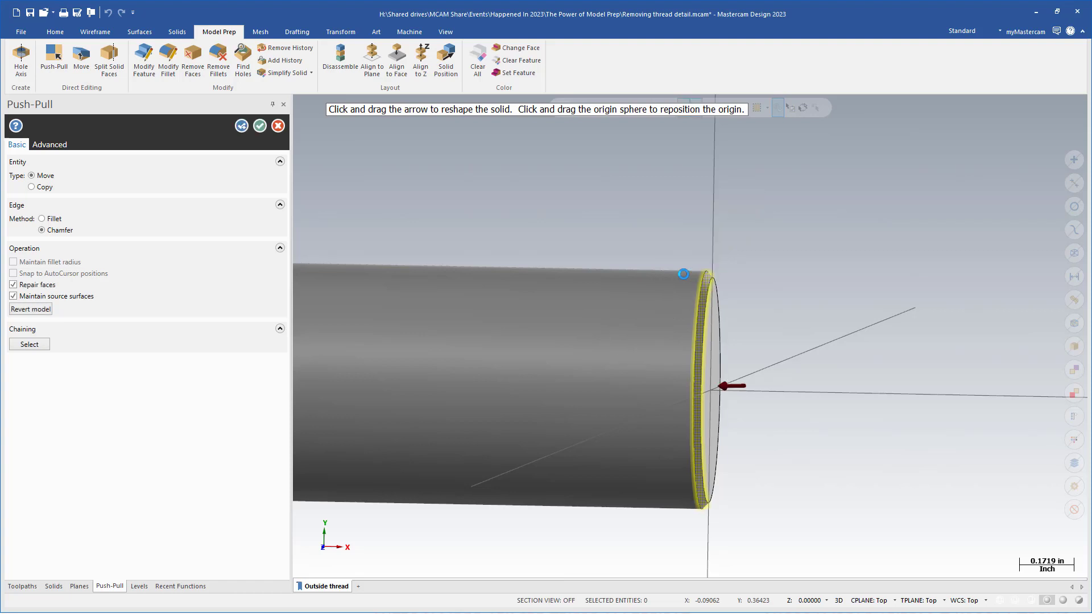
key("alt+Down")
key("alt+Down")
key("alt+Down")
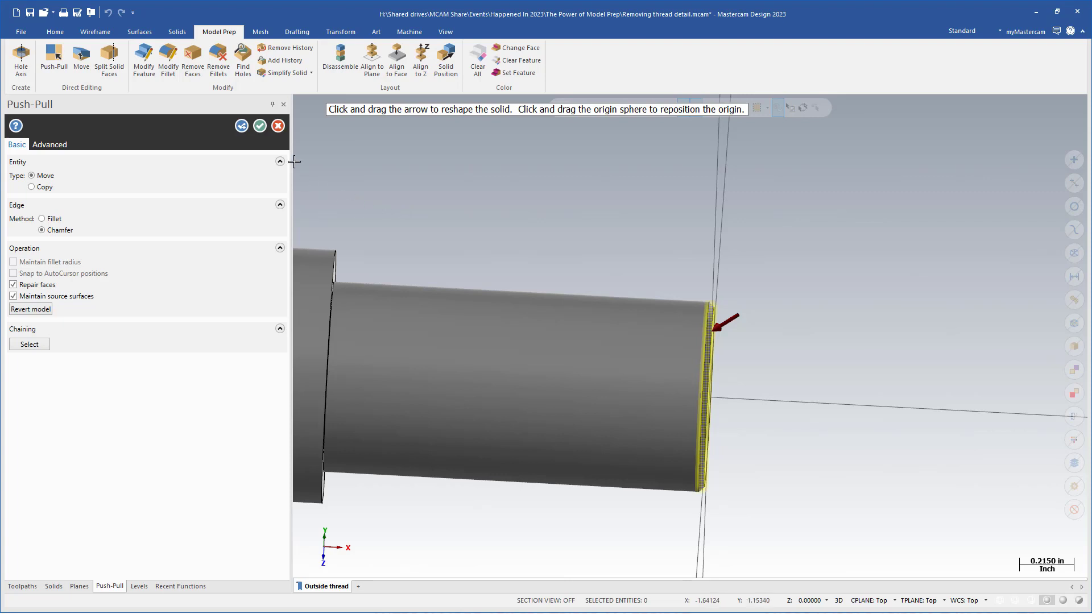
left_click(260, 127)
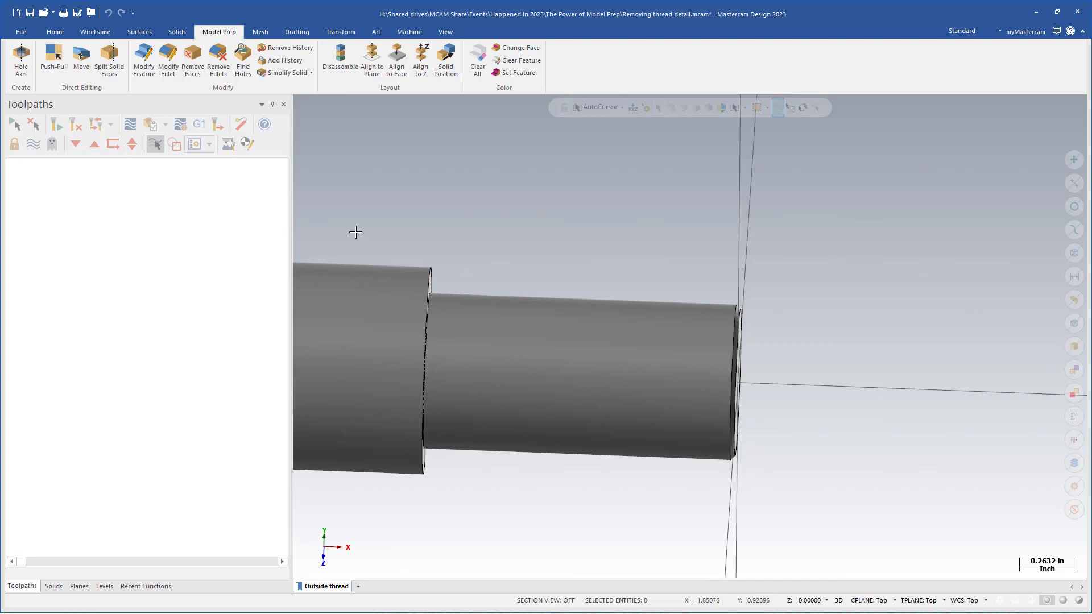
- Create a wireframe curve on the edge where the smaller cylinder meets the shaft's shoulder, using Curve One Edge
left_click(177, 32)
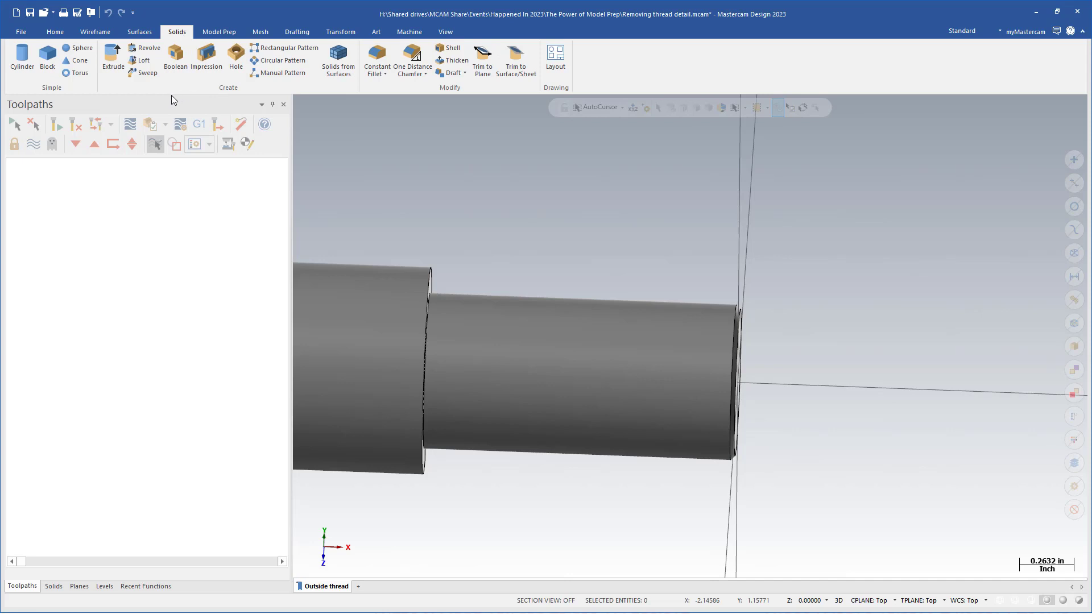
left_click(95, 31)
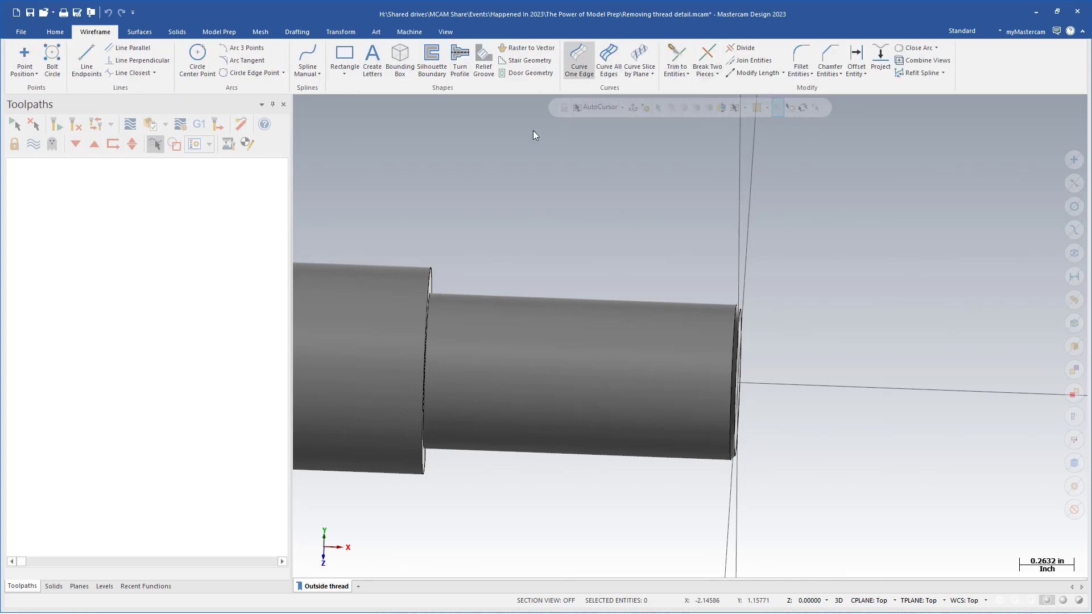
left_click(579, 60)
left_click(447, 305)
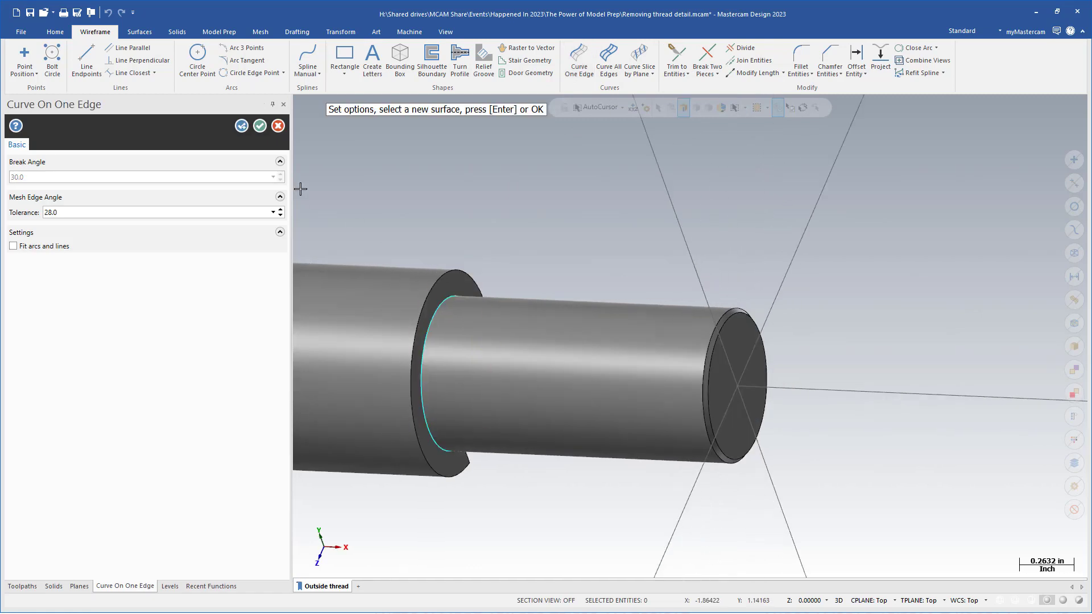
left_click(260, 126)
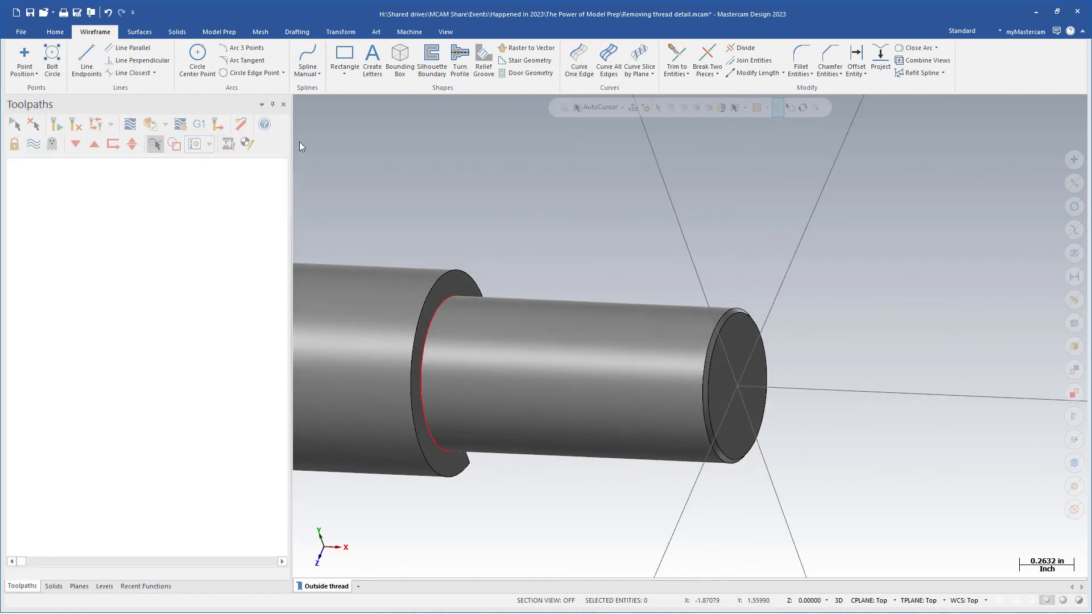
left_click(173, 32)
left_click(113, 57)
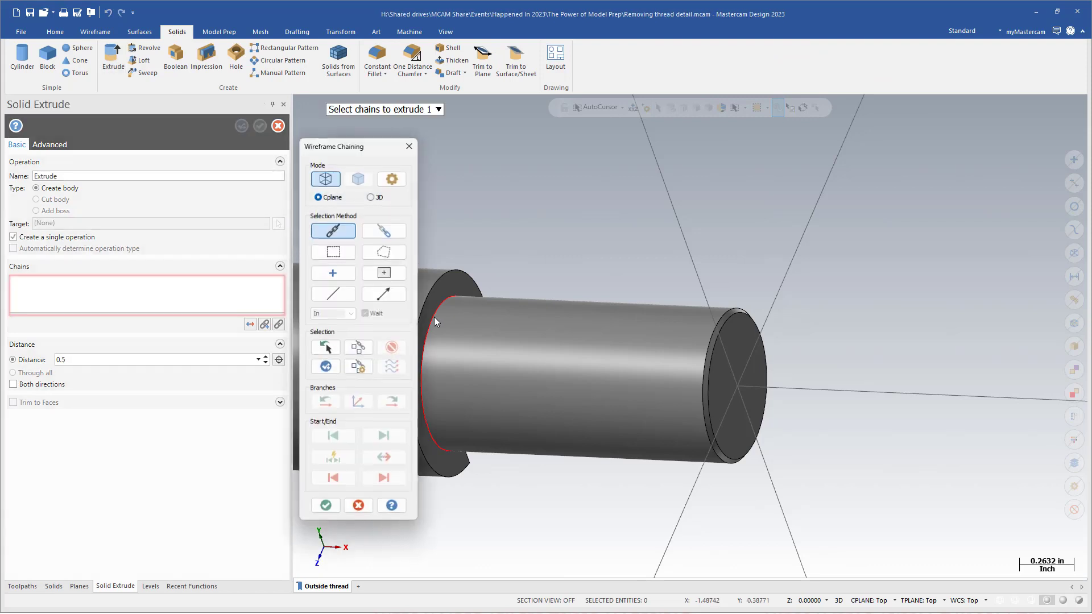
left_click(434, 322)
left_click(626, 339)
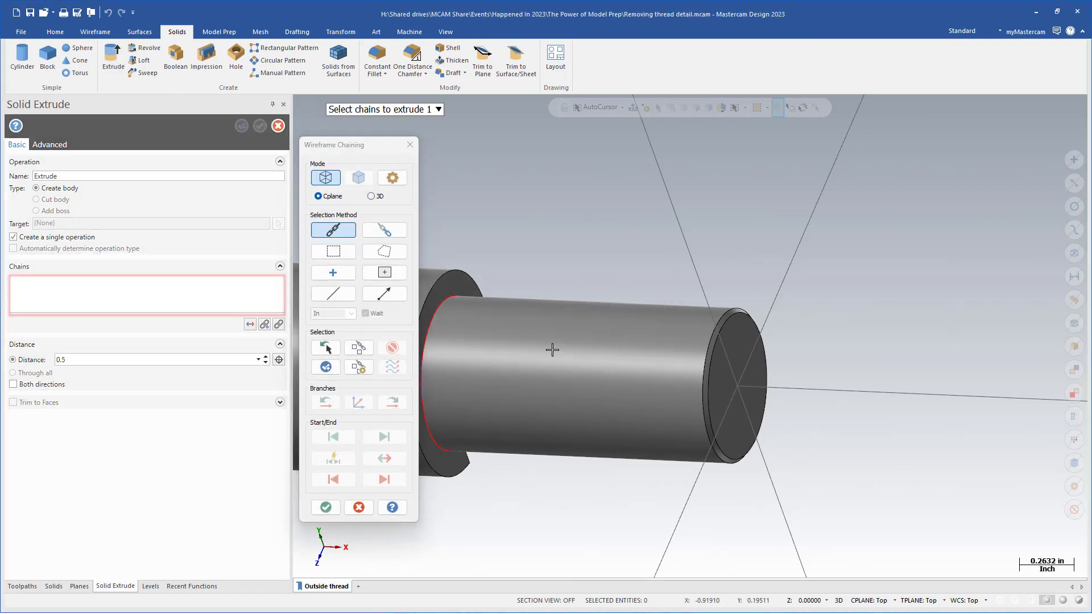
middle_click_drag(552, 350, 582, 364)
middle_click_drag(482, 289, 585, 417)
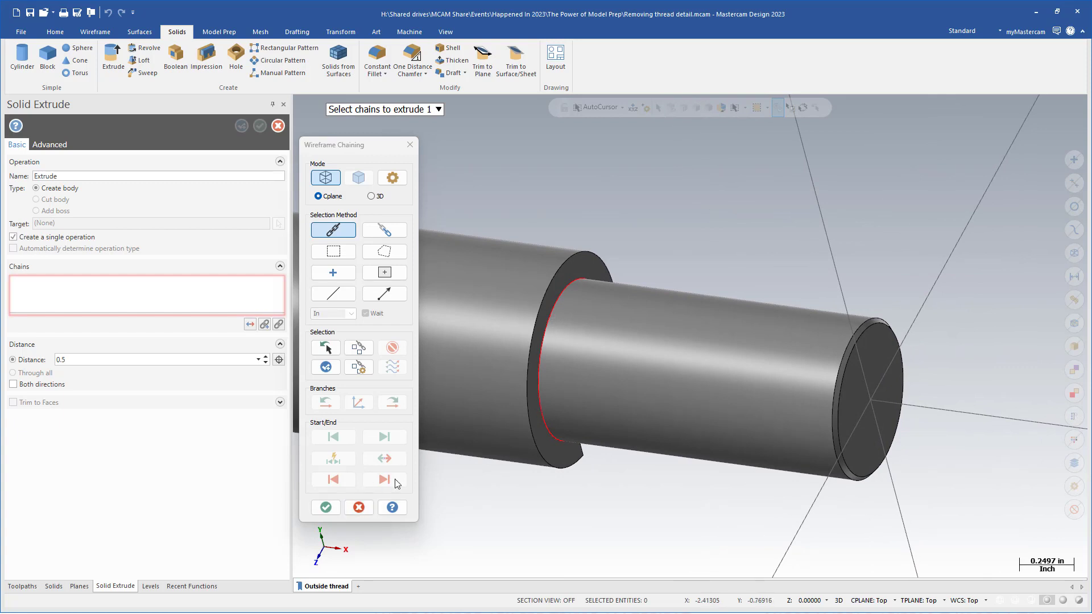
left_click(359, 507)
- Set the view and planes to Right and extrude the shoulder curve 0.5 in as a new solid body
key("alt+5")
middle_click_drag(468, 485, 485, 466)
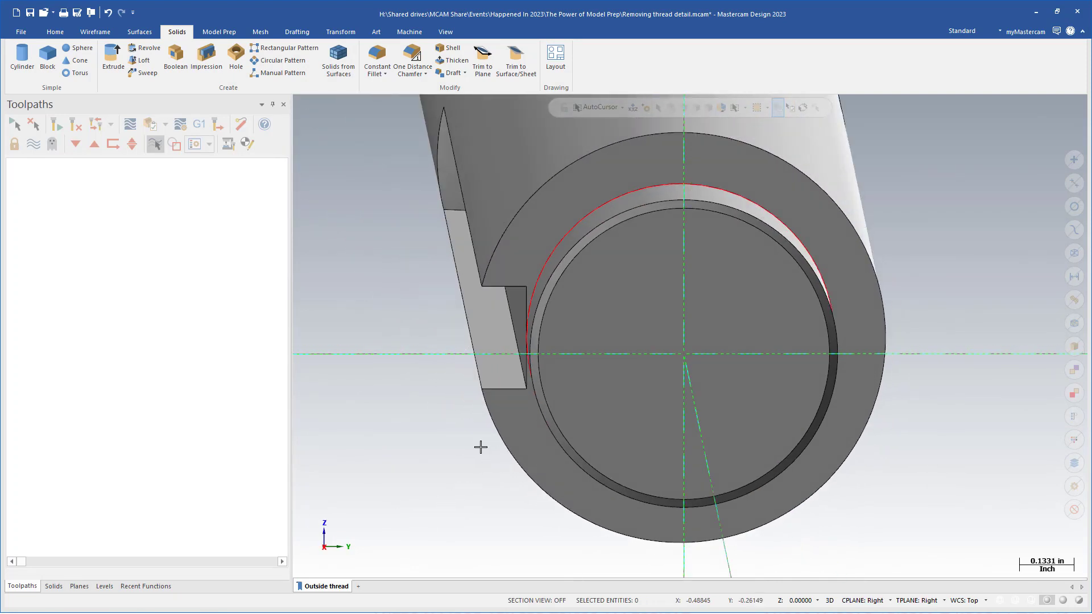
left_click(113, 57)
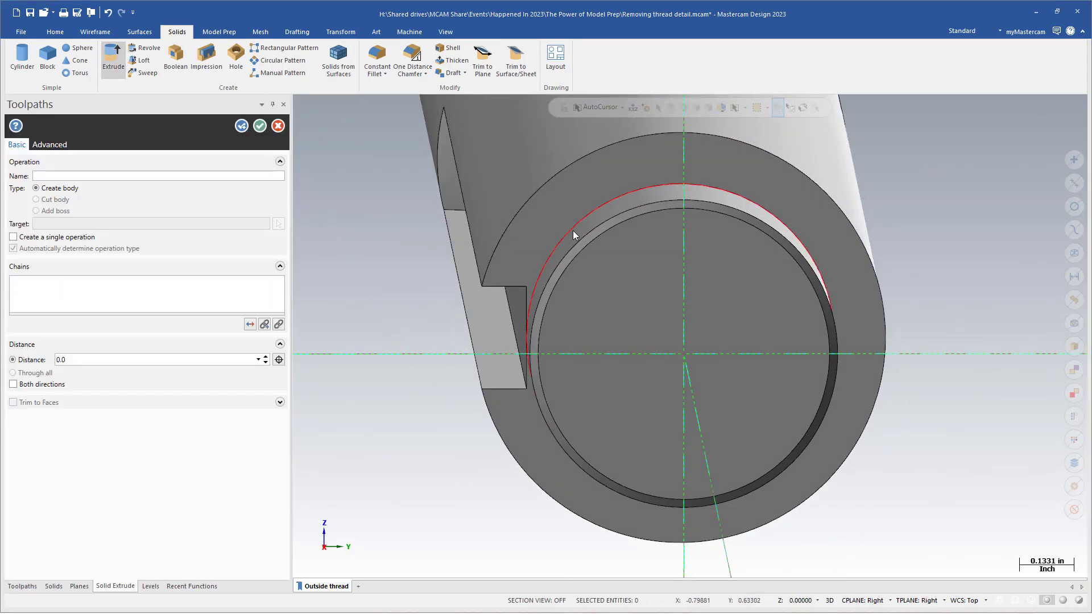
left_click(572, 230)
left_click(326, 507)
middle_click_drag(388, 464, 304, 403)
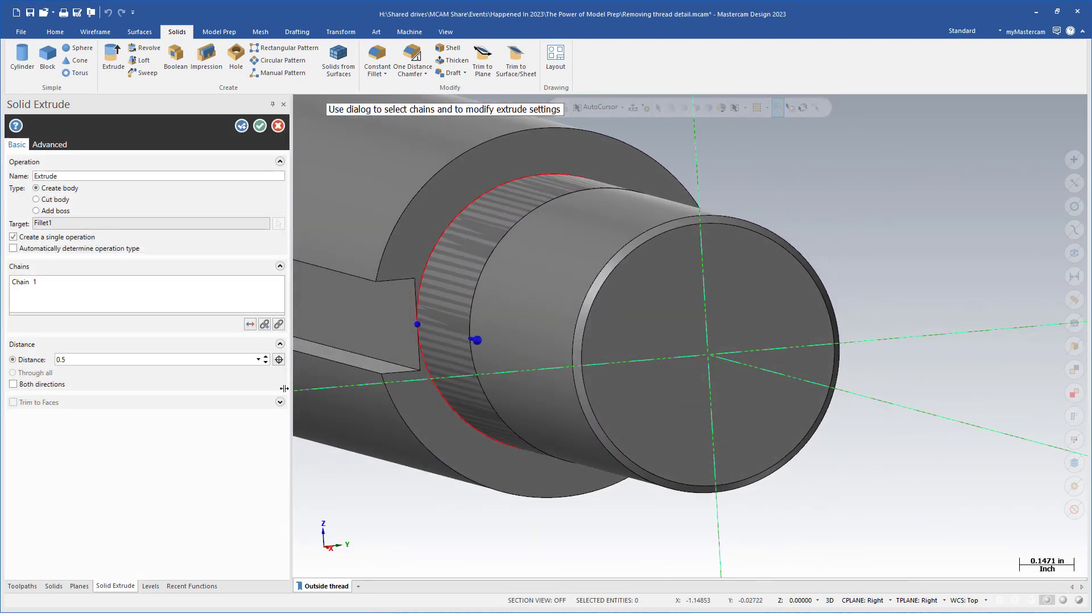
left_click(50, 145)
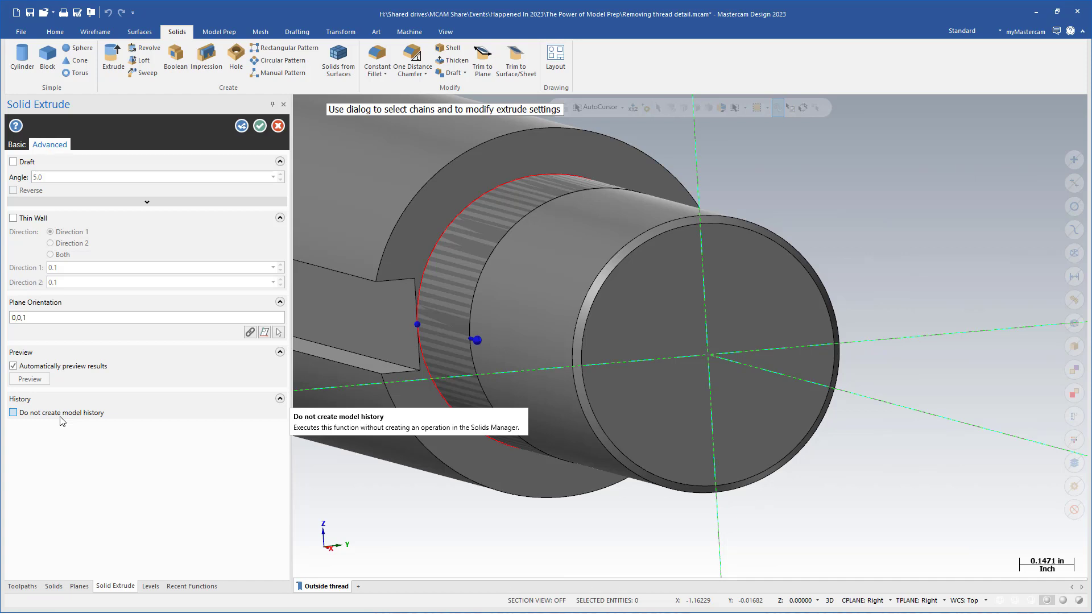
left_click(260, 127)
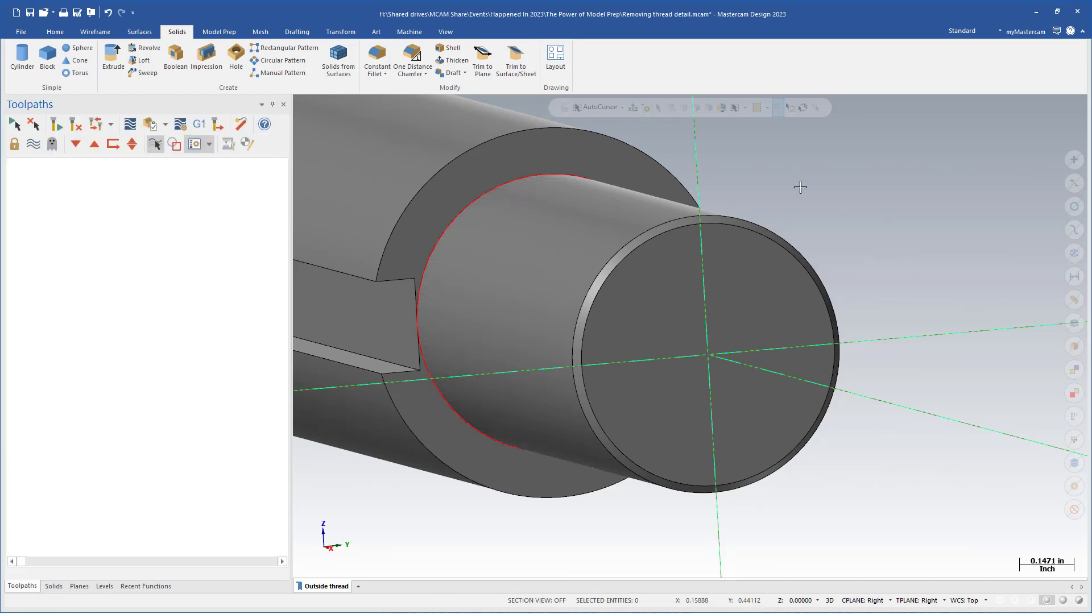
scroll(797, 188, "down", 2)
middle_click_drag(819, 188, 853, 189)
scroll(853, 189, "down", 2)
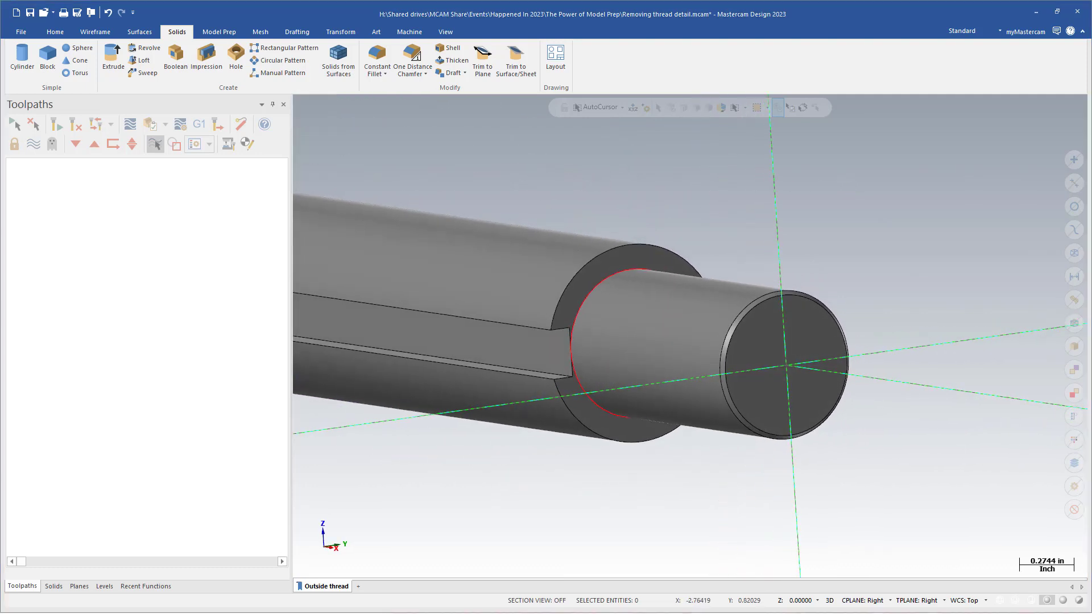
left_click_drag(293, 214, 494, 185)
left_click(576, 335)
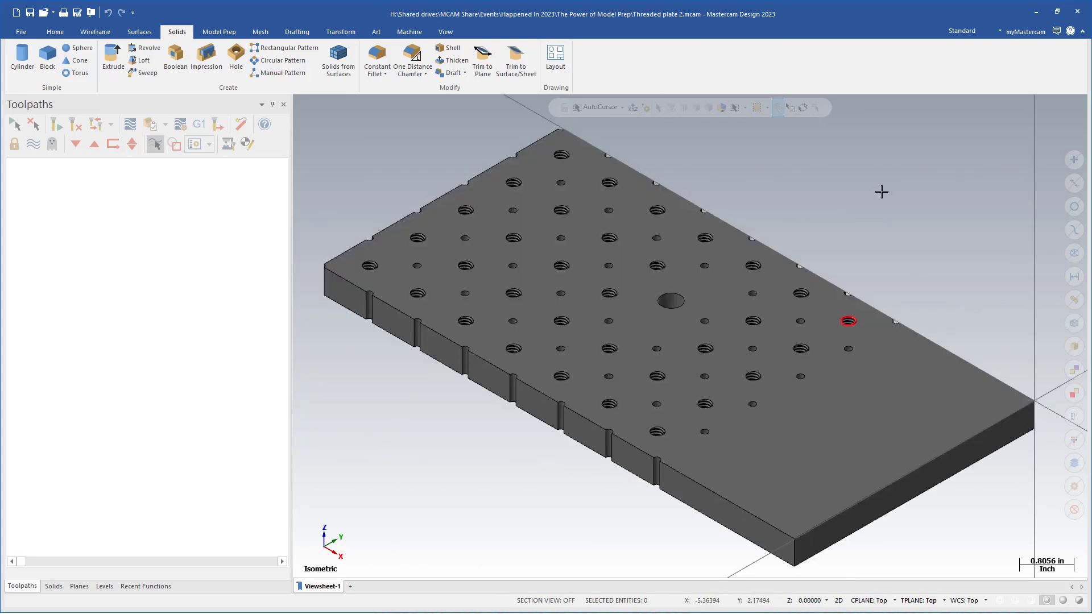
- Analyze the properties of the inner wireframe circle at the red-outlined threaded hole in the Top view, then close them without changes
middle_click_drag(881, 192, 838, 353)
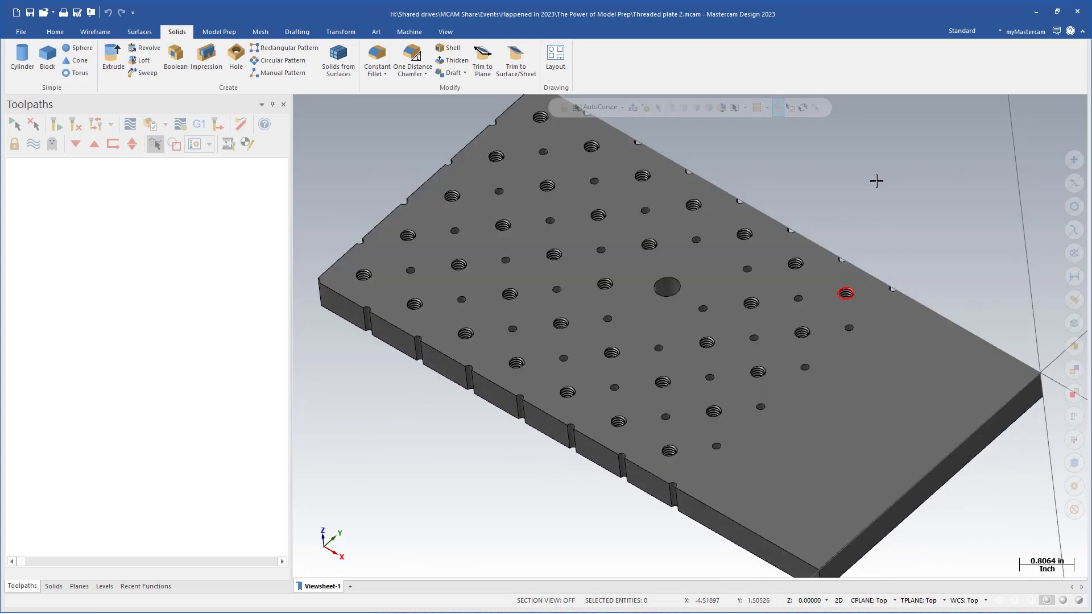
middle_click_drag(877, 180, 870, 180)
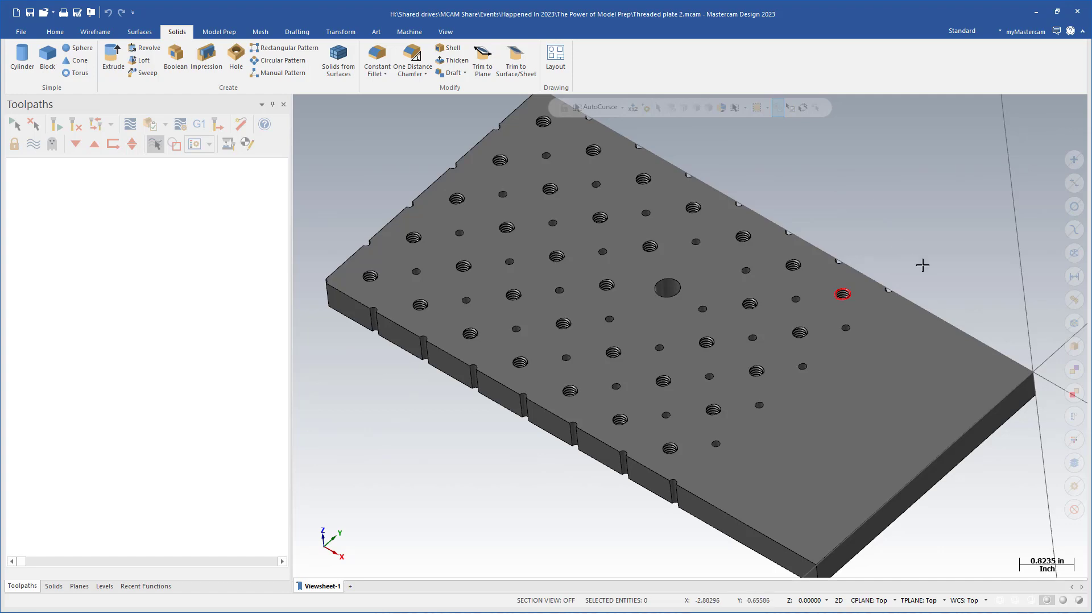
scroll(943, 250, "up", 1)
scroll(943, 251, "up", 1)
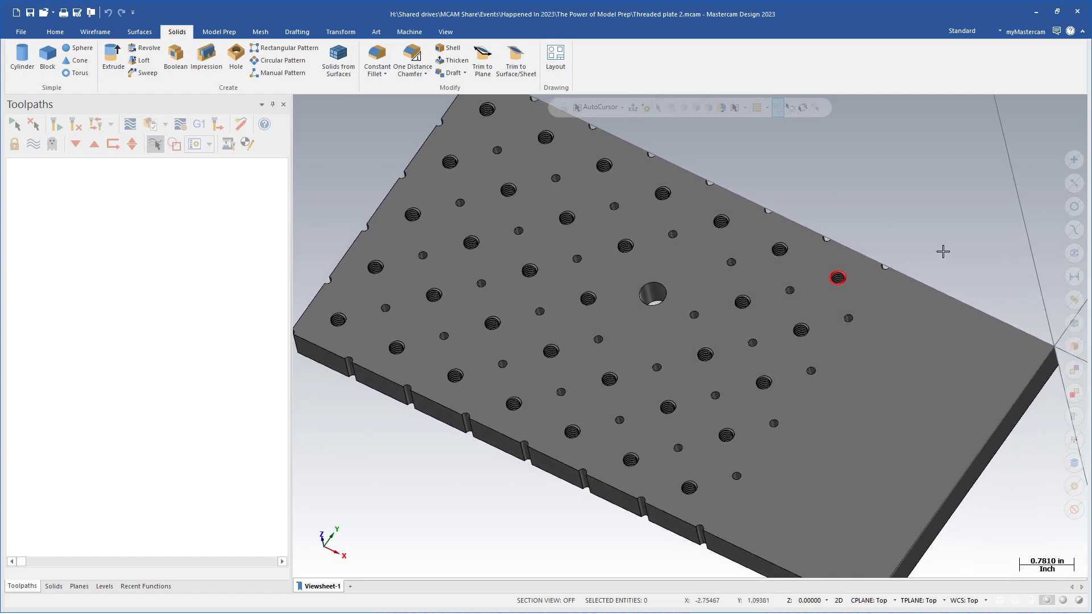
middle_click_drag(943, 252, 824, 213)
key("alt+1")
scroll(818, 156, "up", 2)
scroll(818, 157, "up", 10)
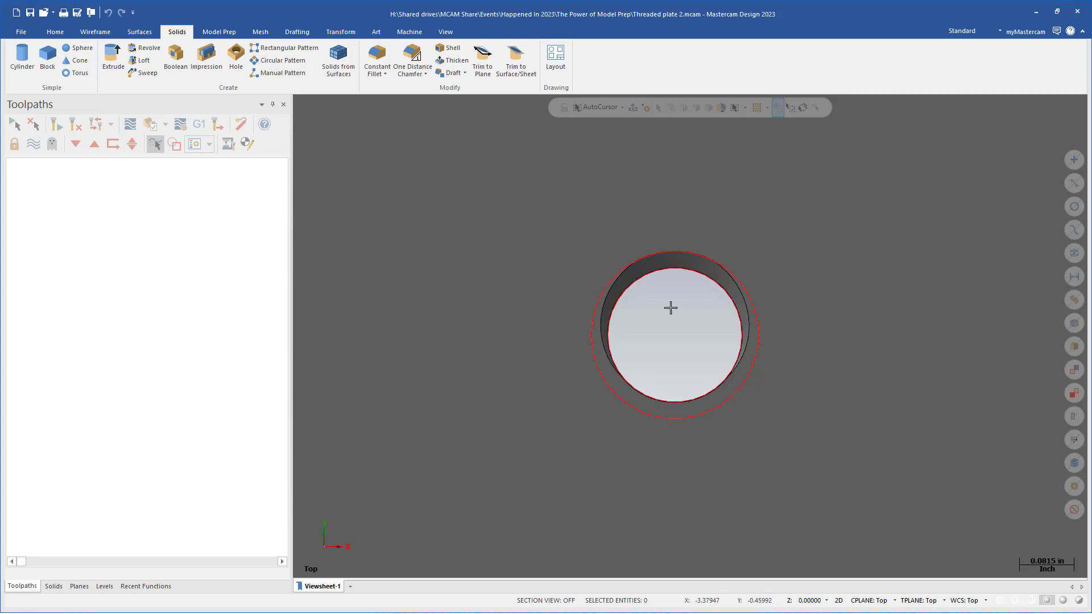
scroll(629, 292, "up", 8)
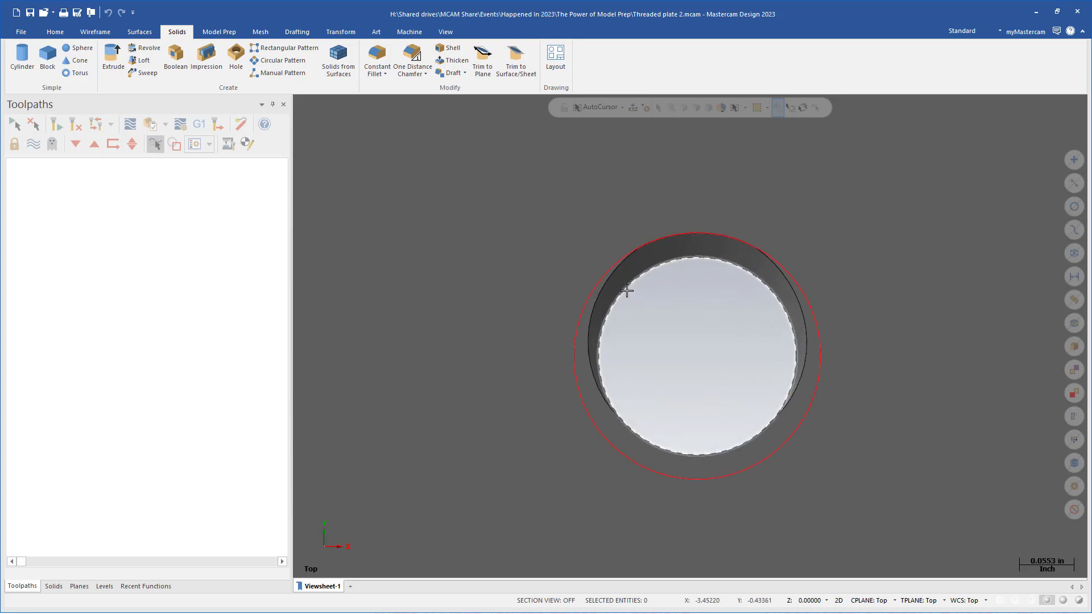
scroll(625, 284, "up", 3)
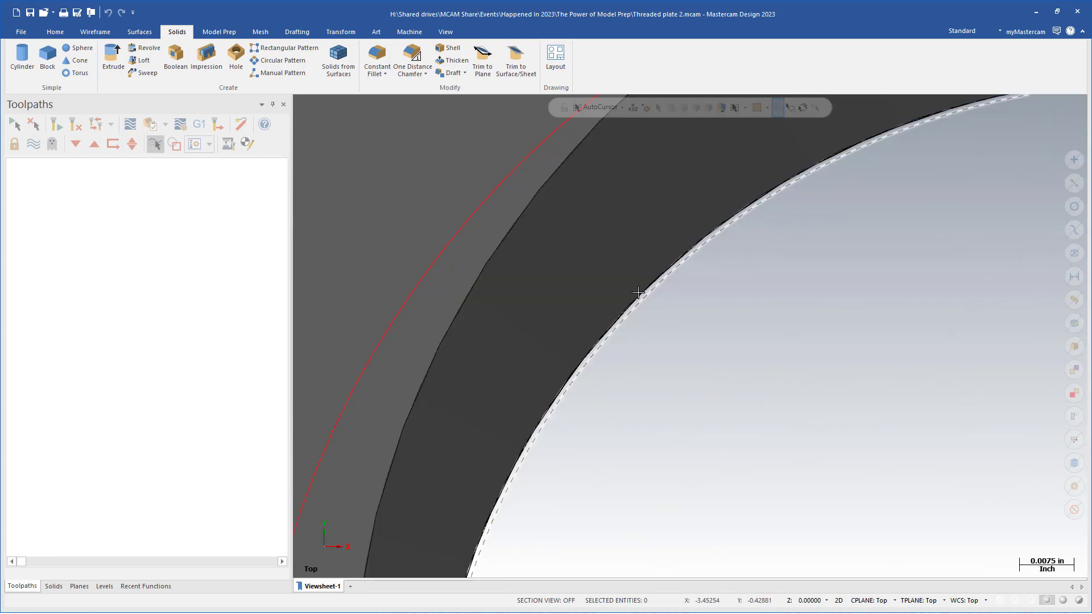
left_click(679, 269)
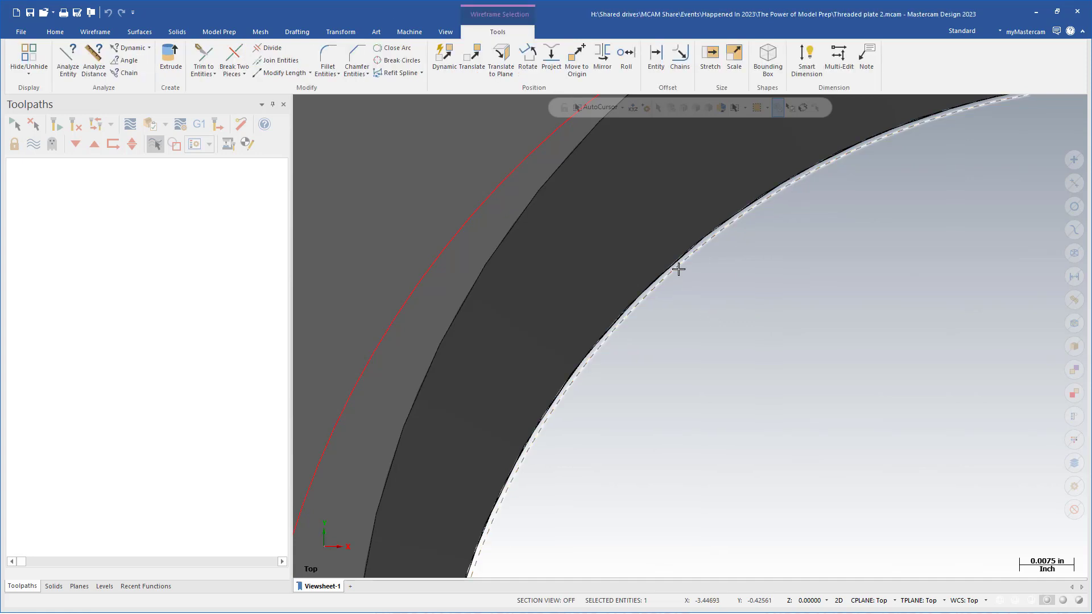
double_click(678, 269)
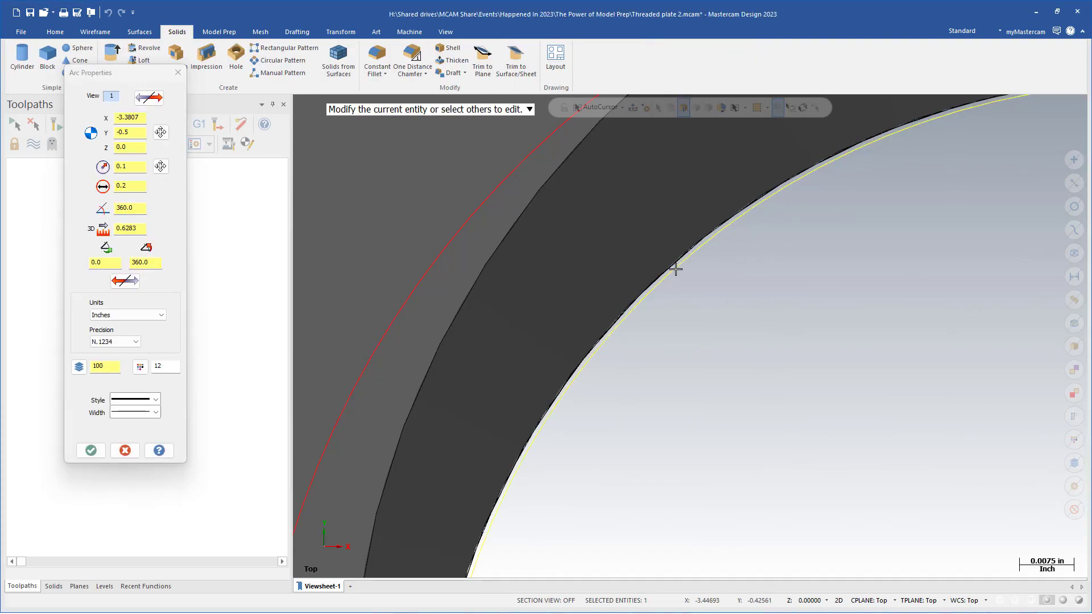
left_click(124, 451)
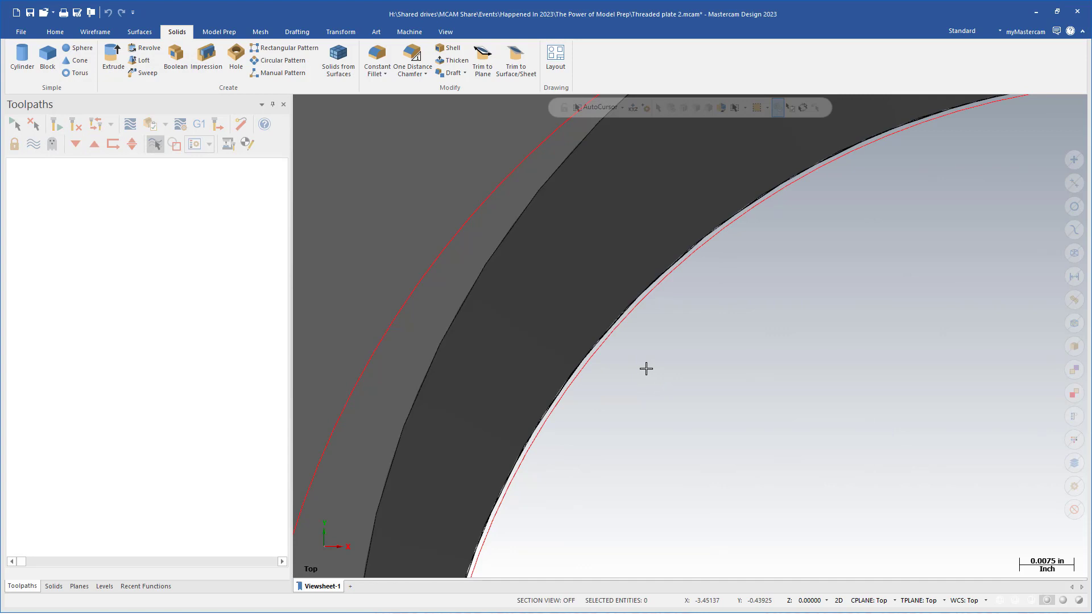
- Start a solid Extrude that creates a new body from the two concentric circles around the threaded hole
scroll(646, 369, "down", 3)
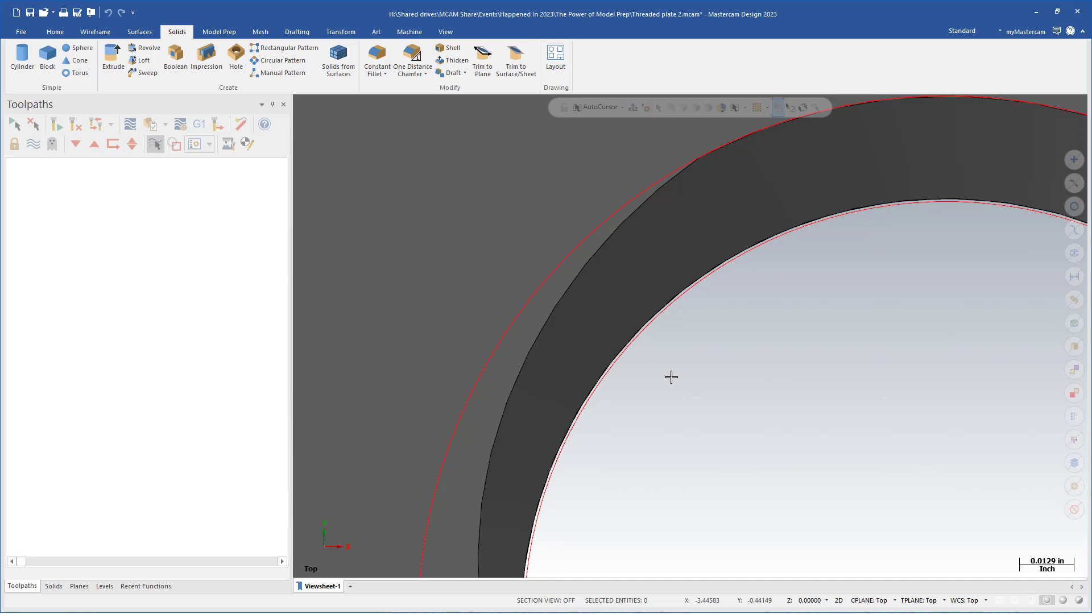
scroll(518, 214, "down", 4)
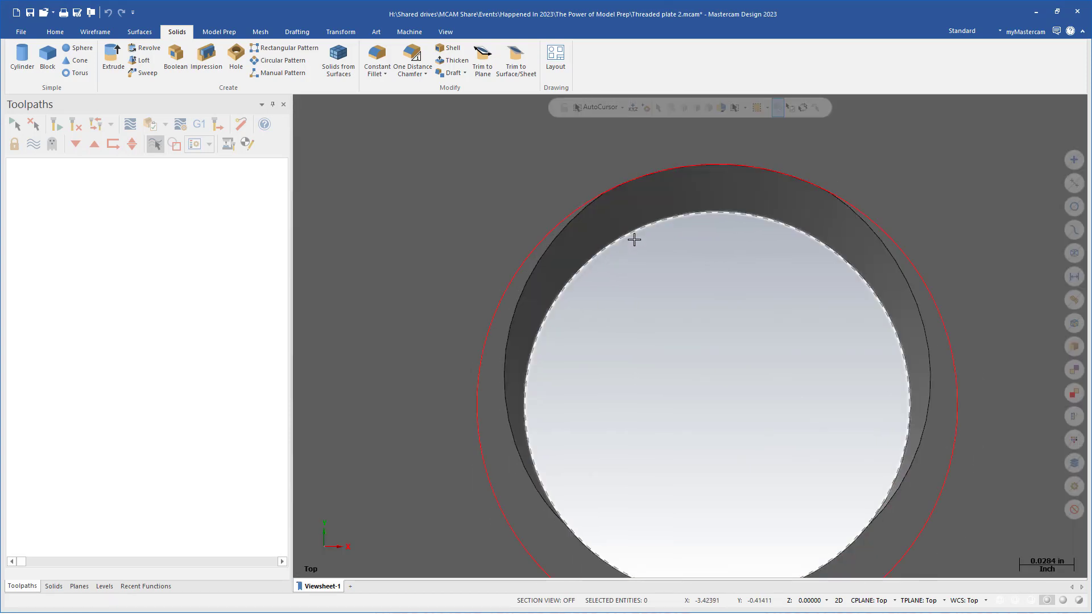
scroll(655, 273, "down", 5)
scroll(684, 276, "down", 12)
scroll(738, 300, "down", 1)
scroll(746, 298, "up", 2)
scroll(745, 298, "up", 8)
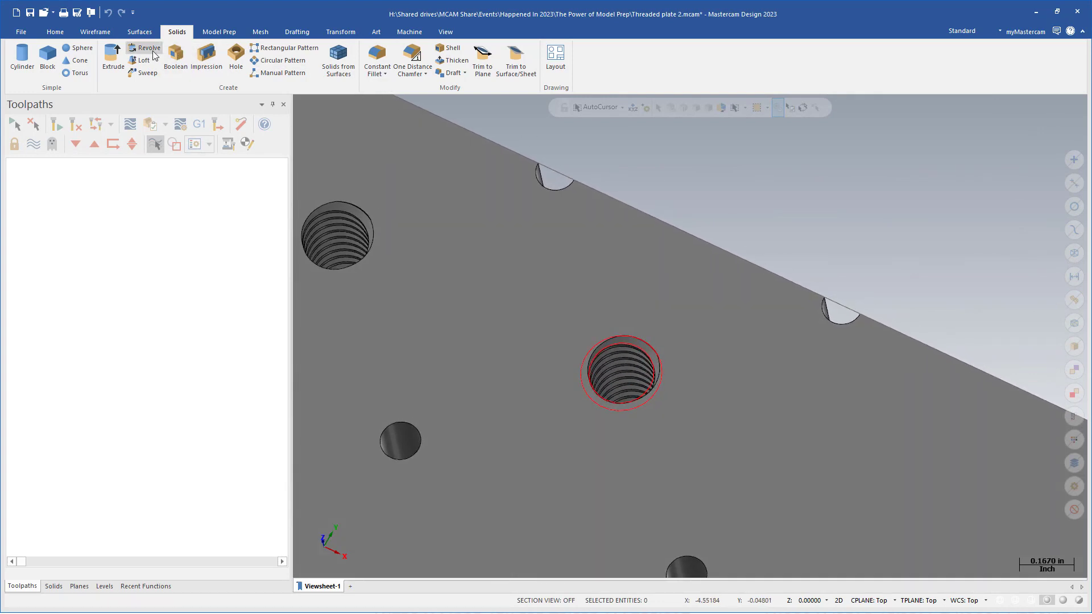
left_click(114, 57)
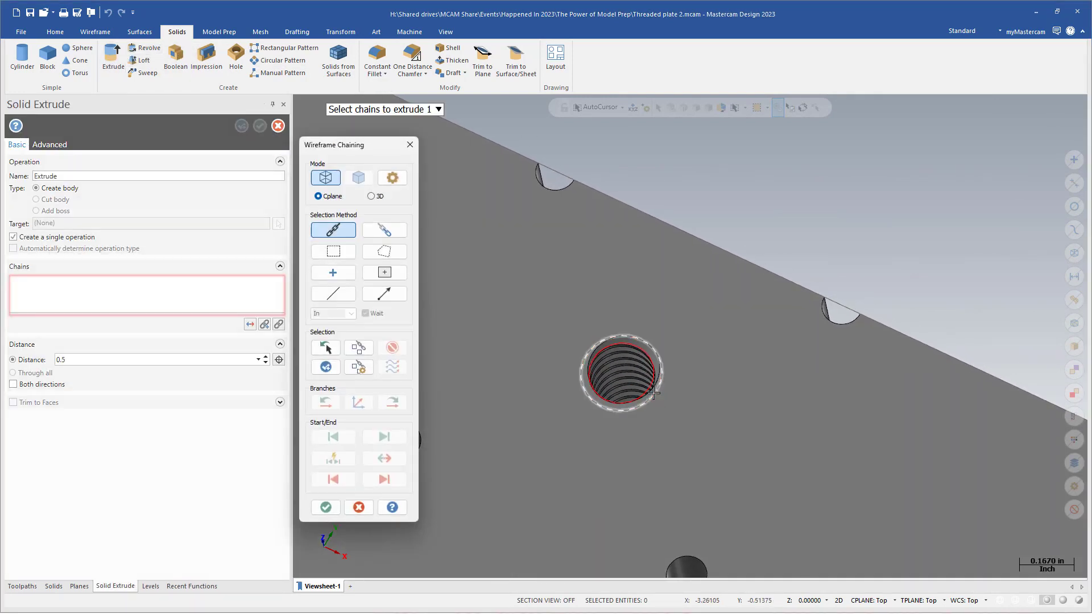
left_click(654, 393)
left_click(650, 390)
left_click(326, 507)
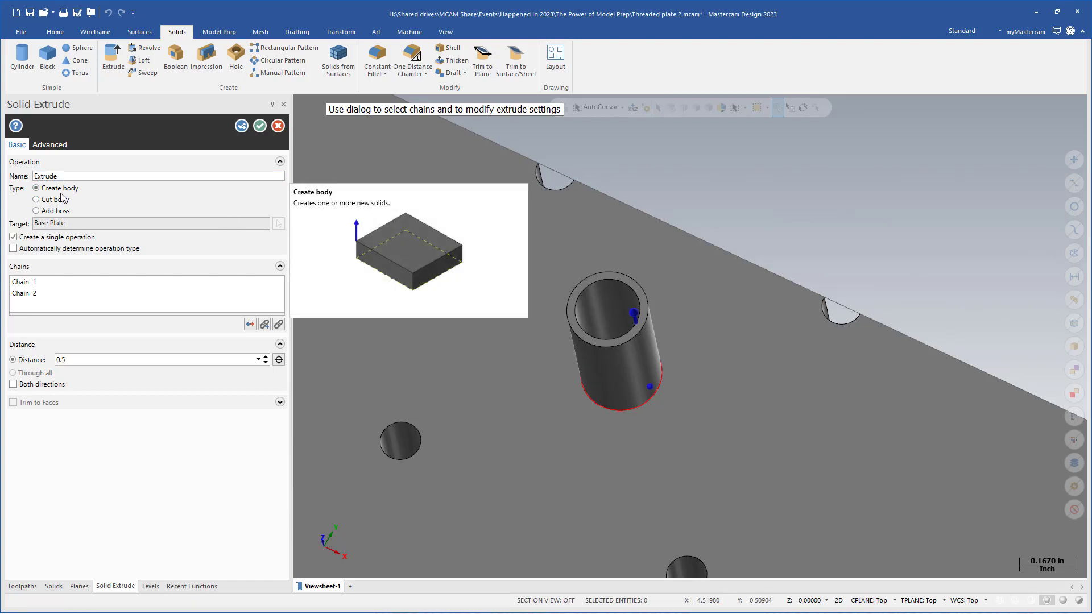
- Point the 0.5 in extrusion down through the plate, keep it free of model history, and create the ring body
middle_click_drag(586, 318, 586, 245)
scroll(586, 245, "down", 6)
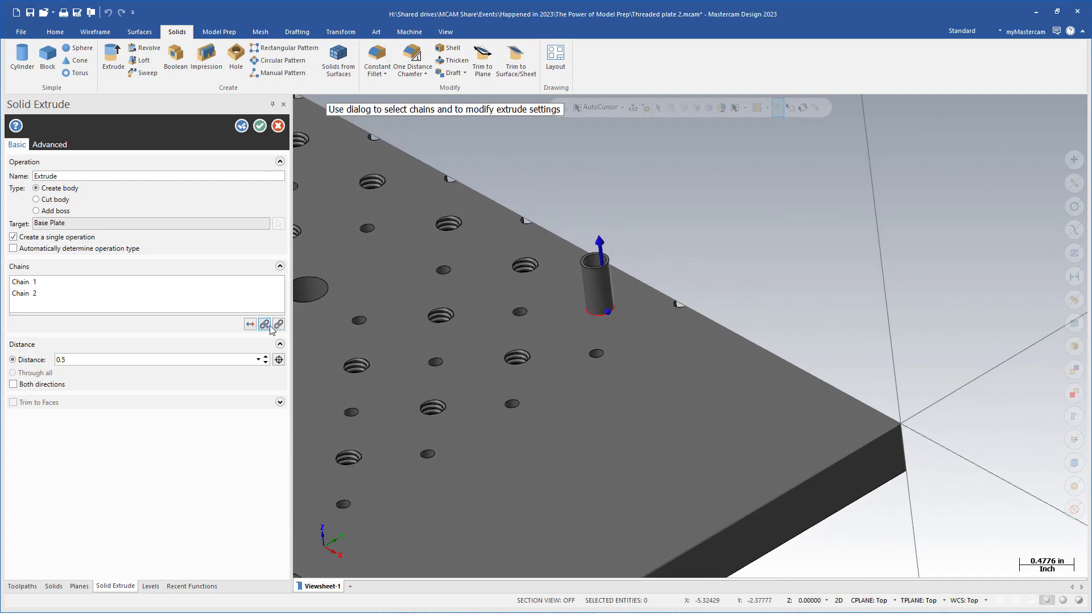
left_click(279, 360)
left_click(874, 442)
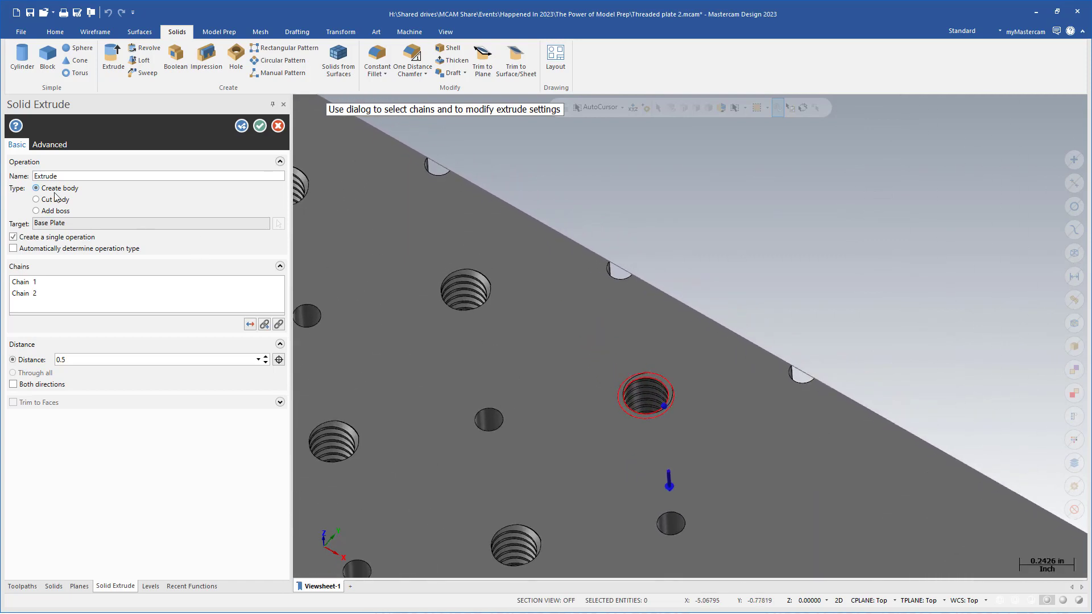
left_click(61, 147)
left_click(13, 412)
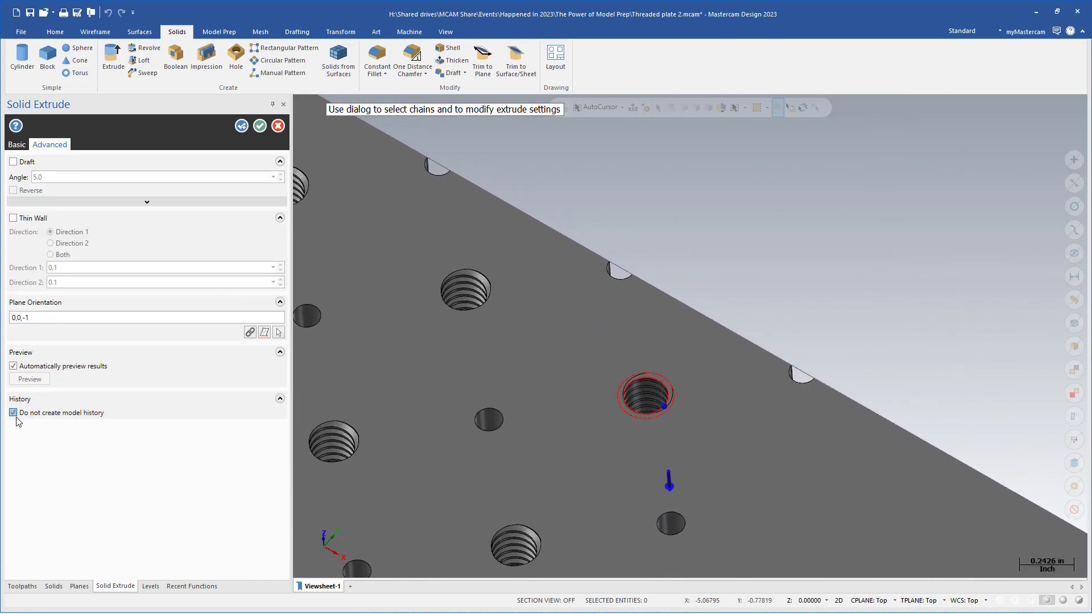
left_click(260, 126)
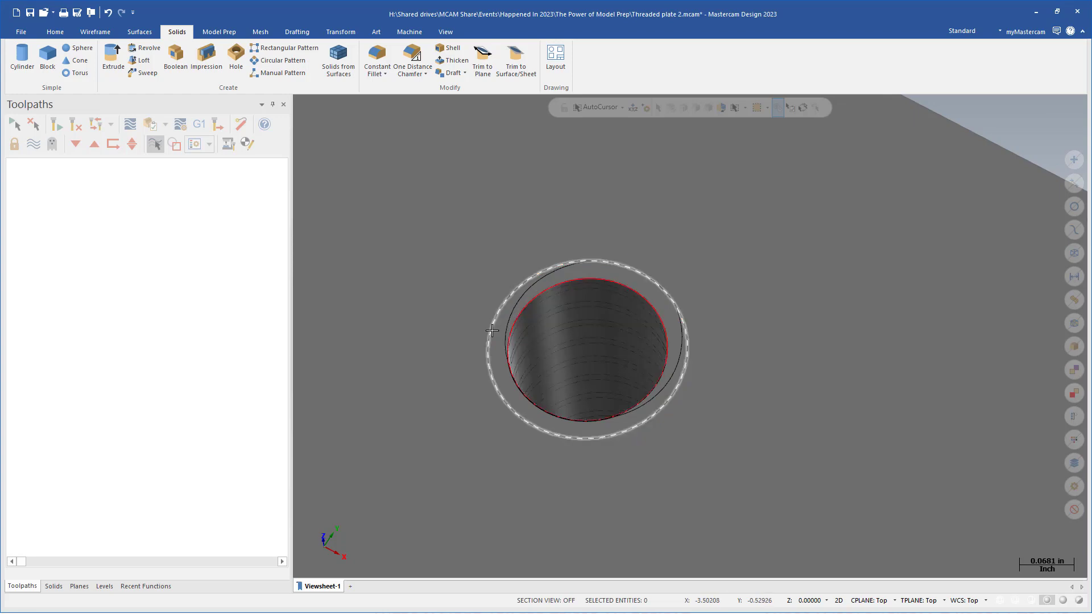
- Copy the ring body in a Rectangular Array with 7 instances at -1.0 in and 0°, and 5 instances at -1.0 in and 90°
scroll(530, 316, "down", 5)
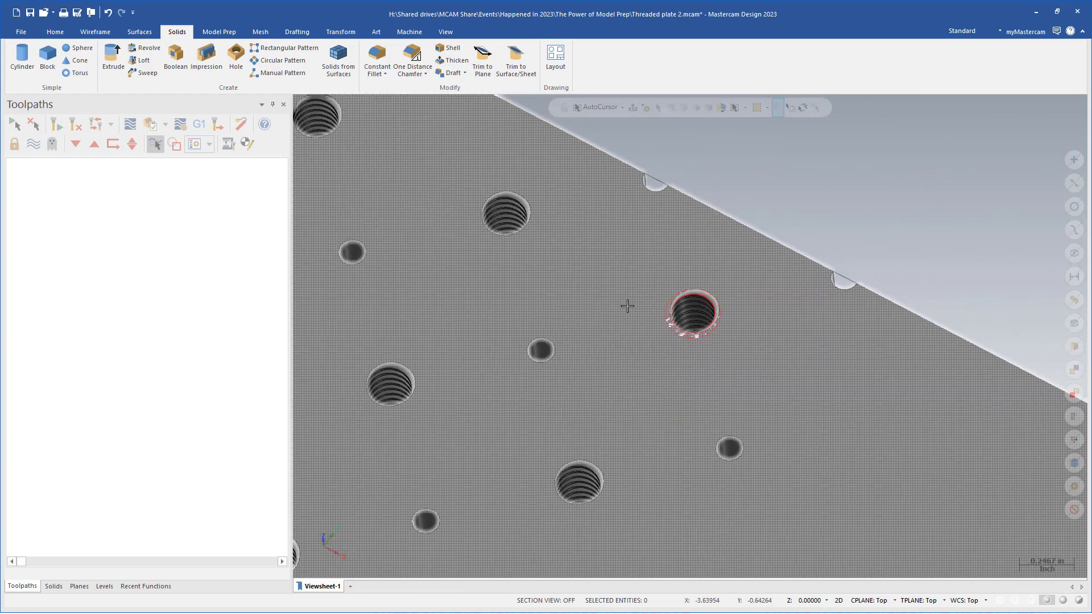
scroll(670, 309, "up", 1)
scroll(670, 310, "up", 4)
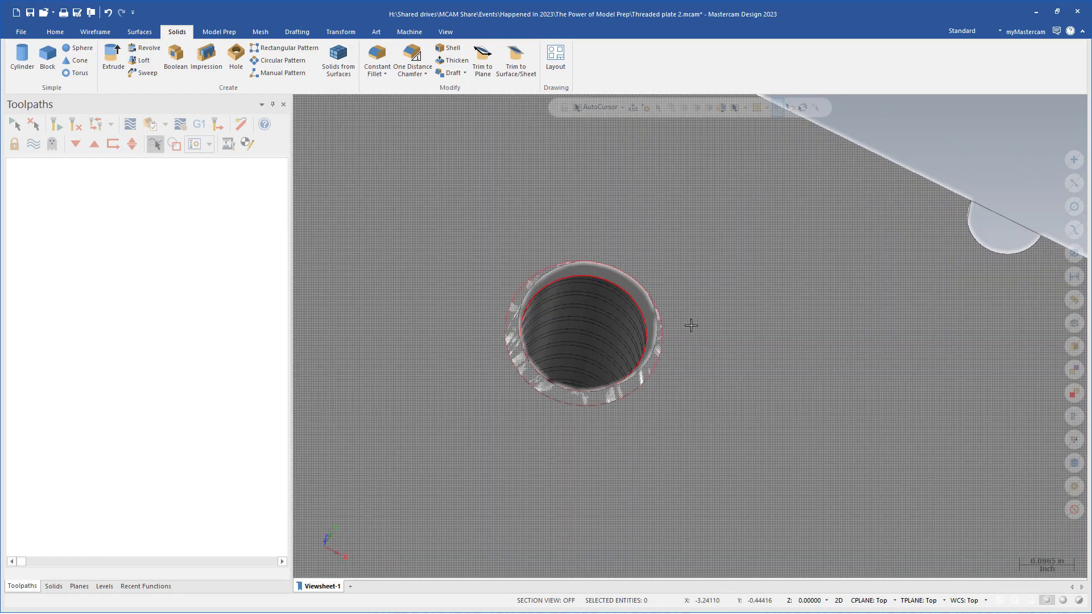
scroll(659, 313, "up", 2)
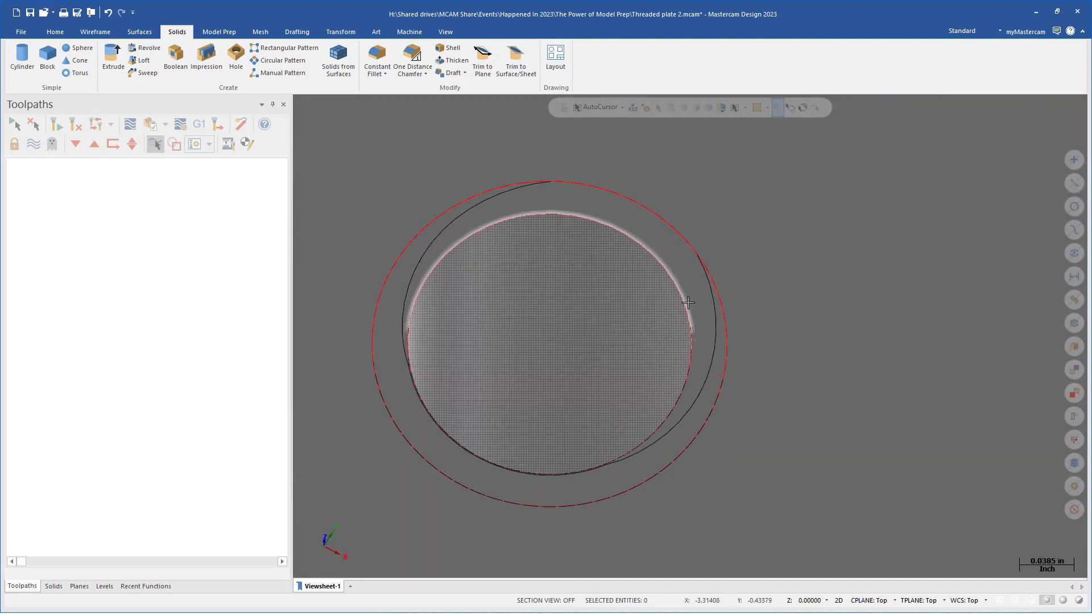
left_click(698, 290)
scroll(701, 292, "down", 9)
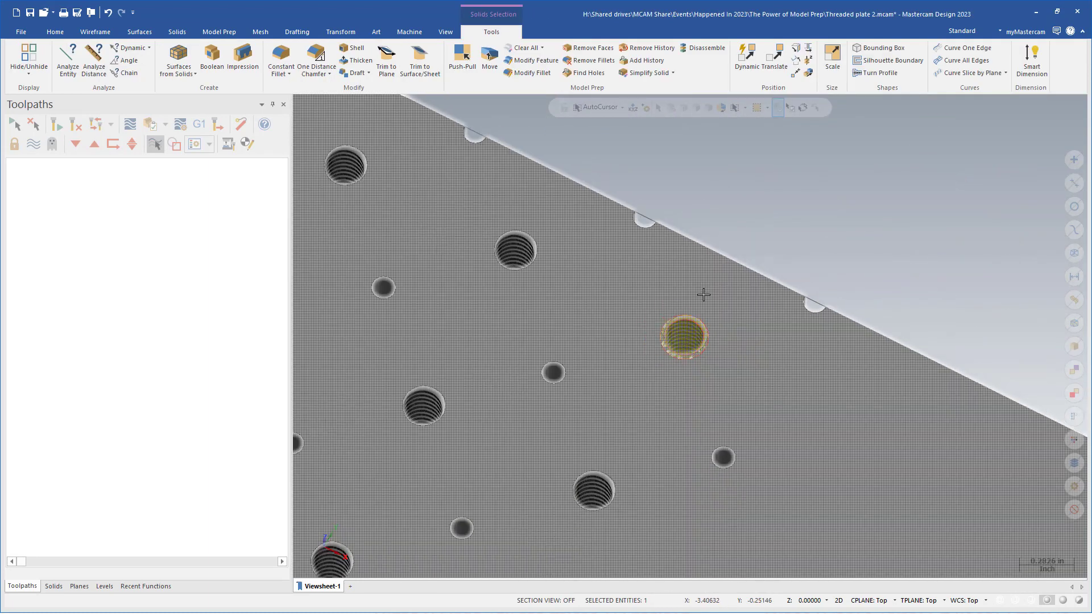
key("alt+1")
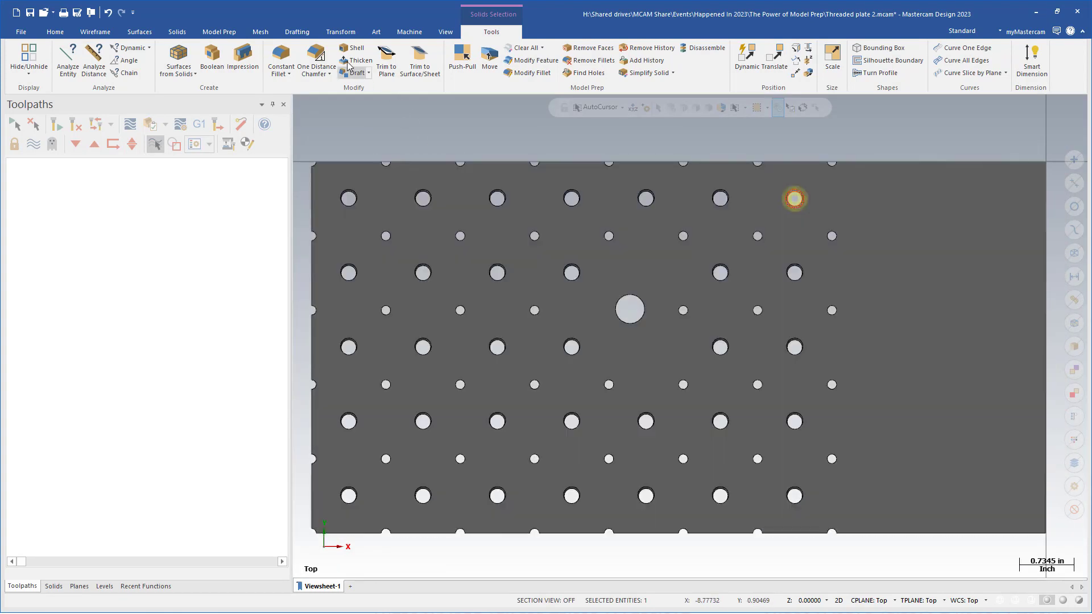
left_click(341, 32)
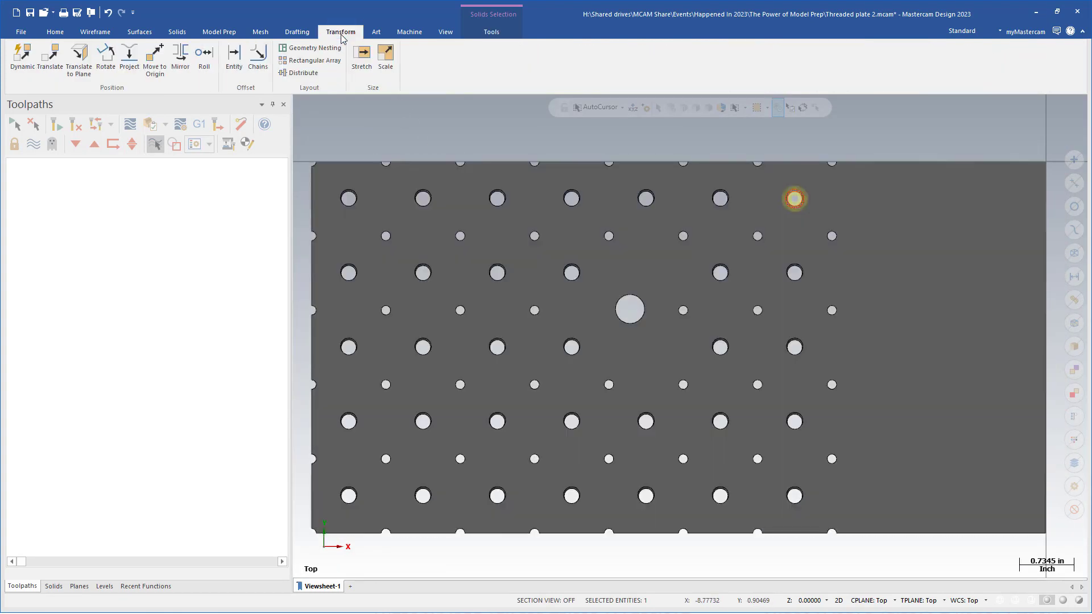
left_click(319, 61)
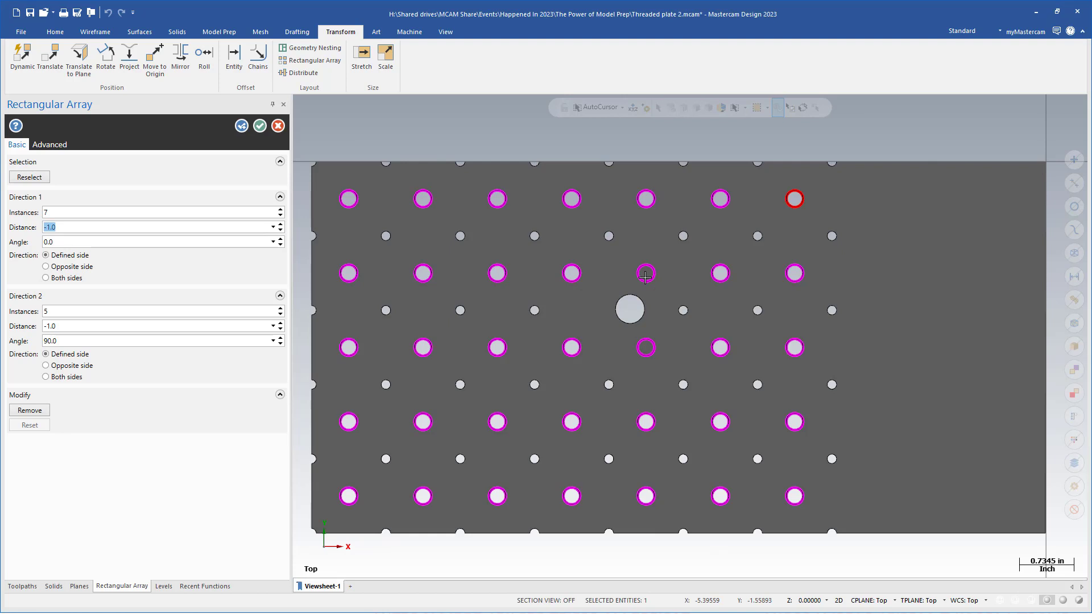
left_click(260, 130)
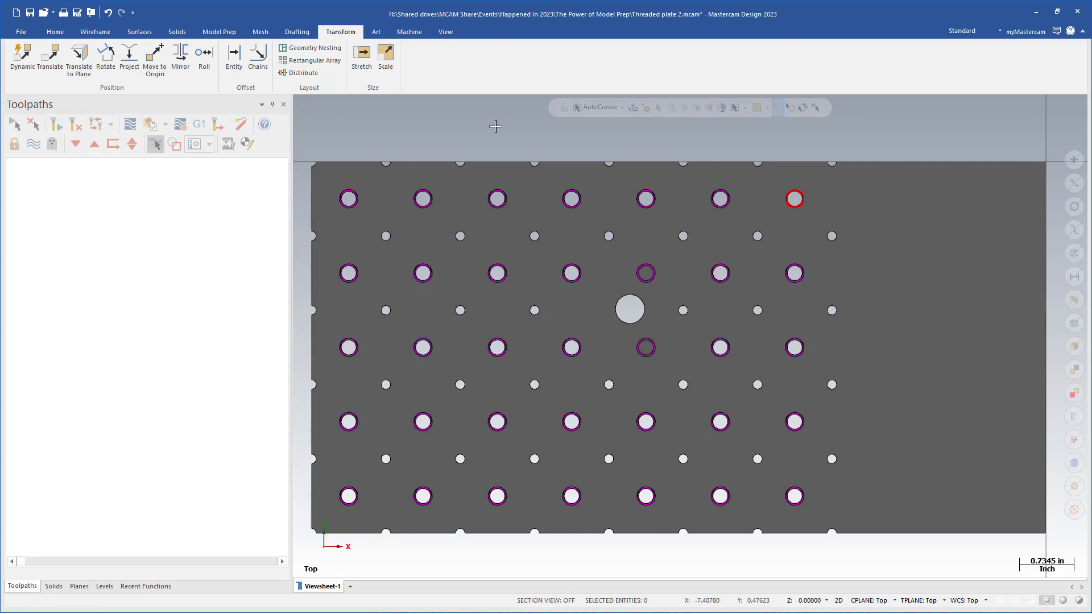
- Add all the arrayed ring bodies to the Base Plate with a Boolean Add, without creating model history
left_click(174, 34)
left_click(175, 57)
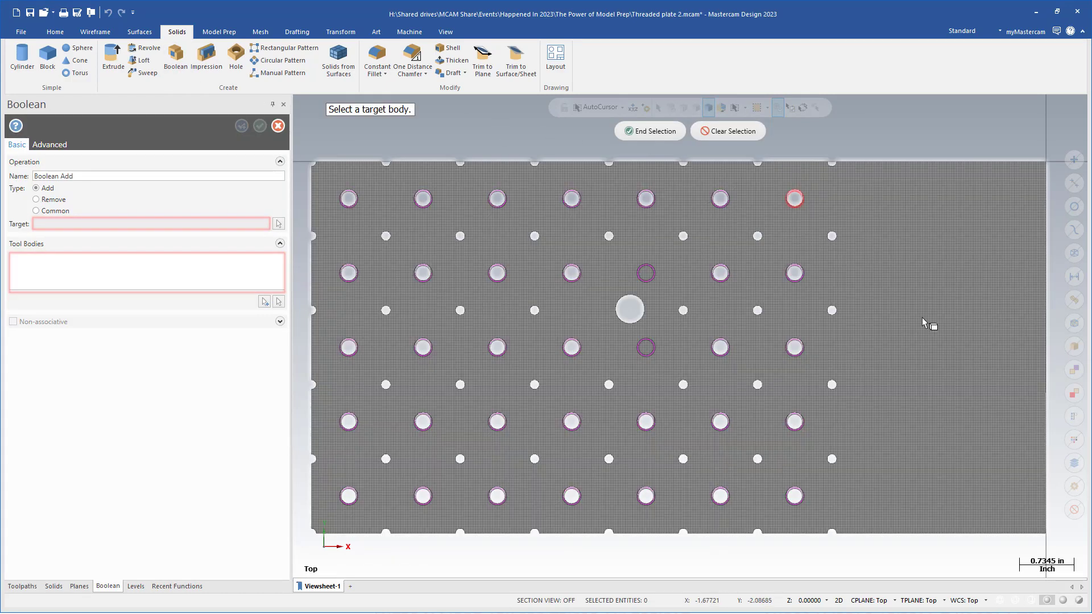
left_click(929, 324)
left_click(264, 301)
scroll(686, 282, "down", 1)
left_click_drag(365, 144, 829, 518)
left_click(31, 236)
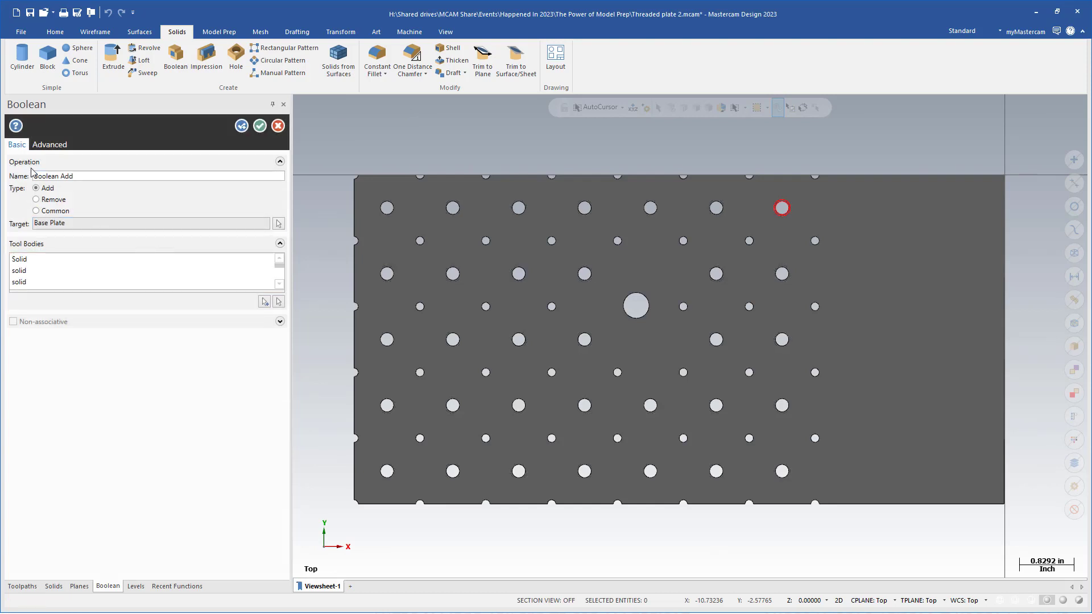
left_click(52, 145)
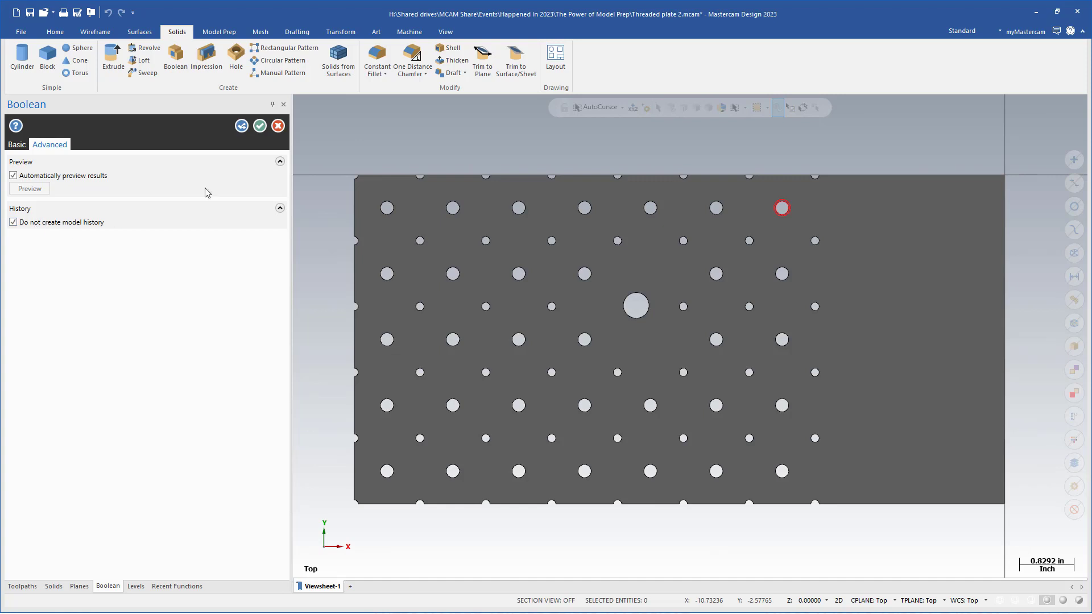
left_click(259, 126)
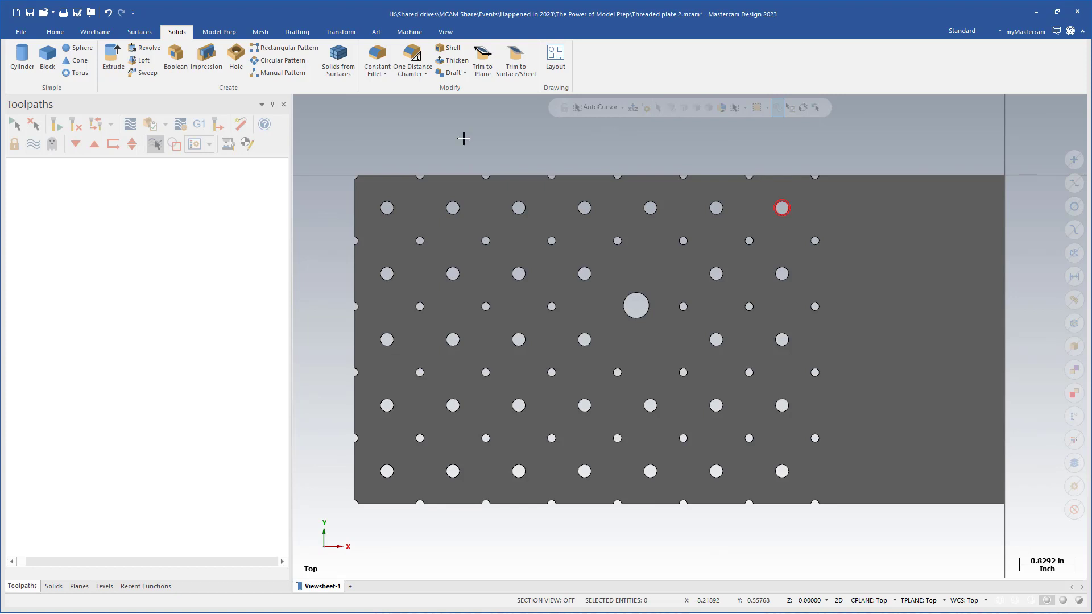
key("alt+7")
scroll(463, 138, "up", 5)
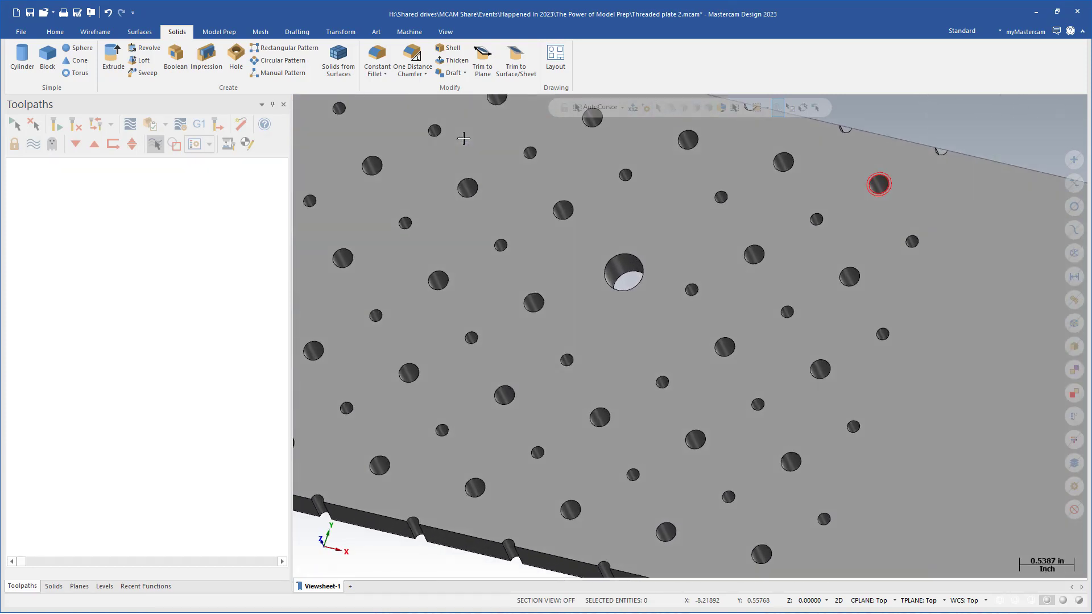
scroll(464, 138, "down", 5)
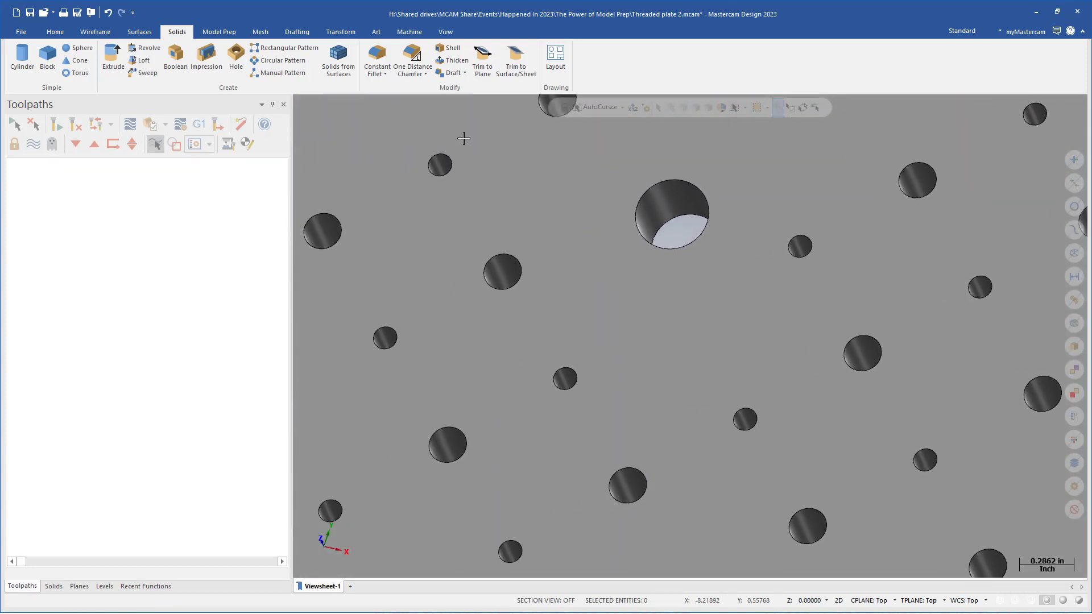
key("alt+Up")
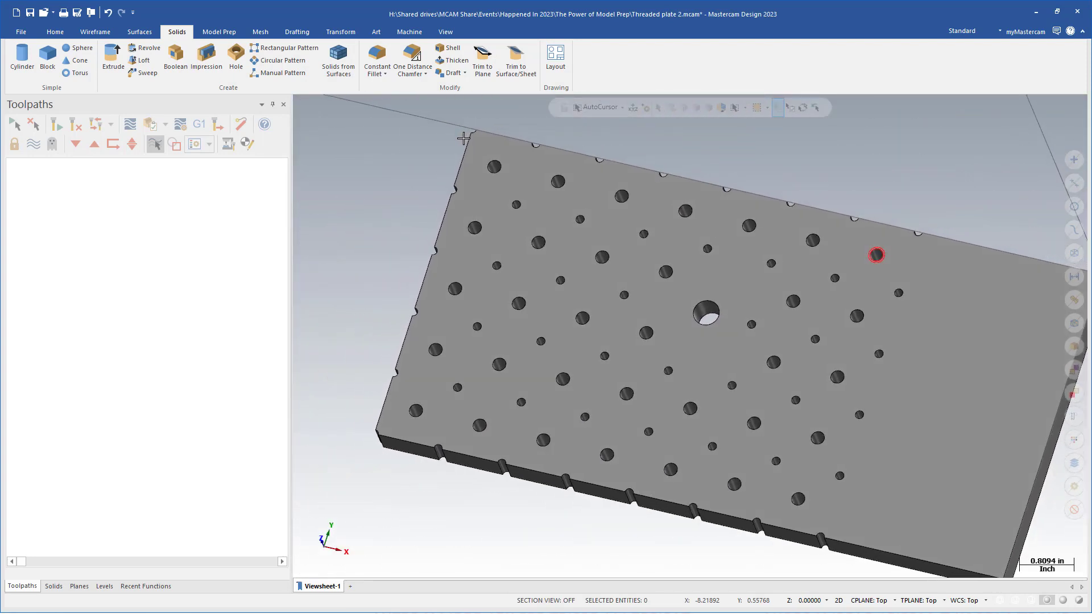
key("alt+Up")
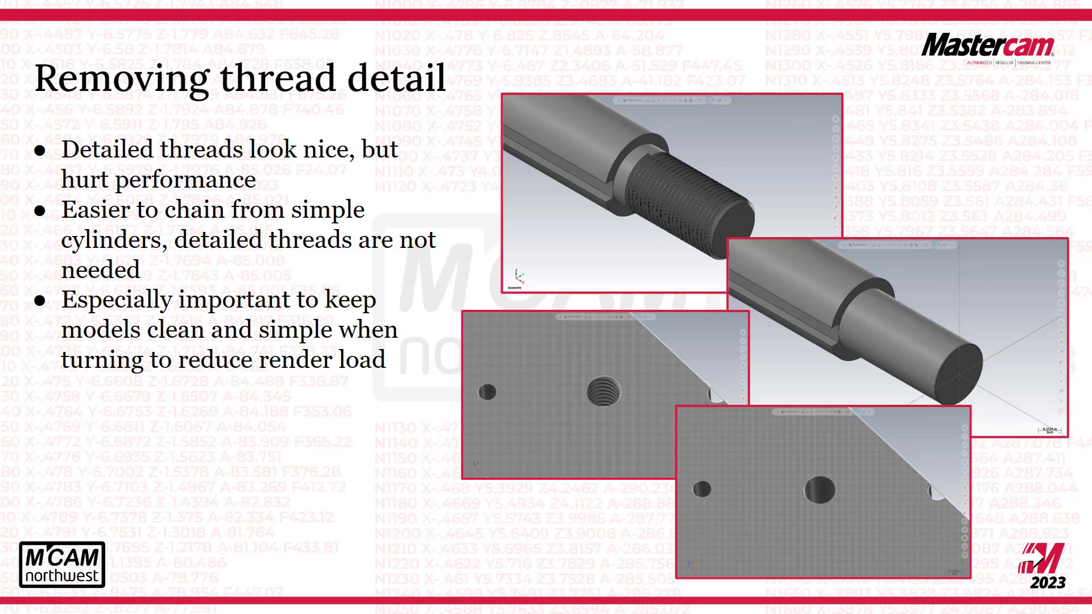
key("Right")
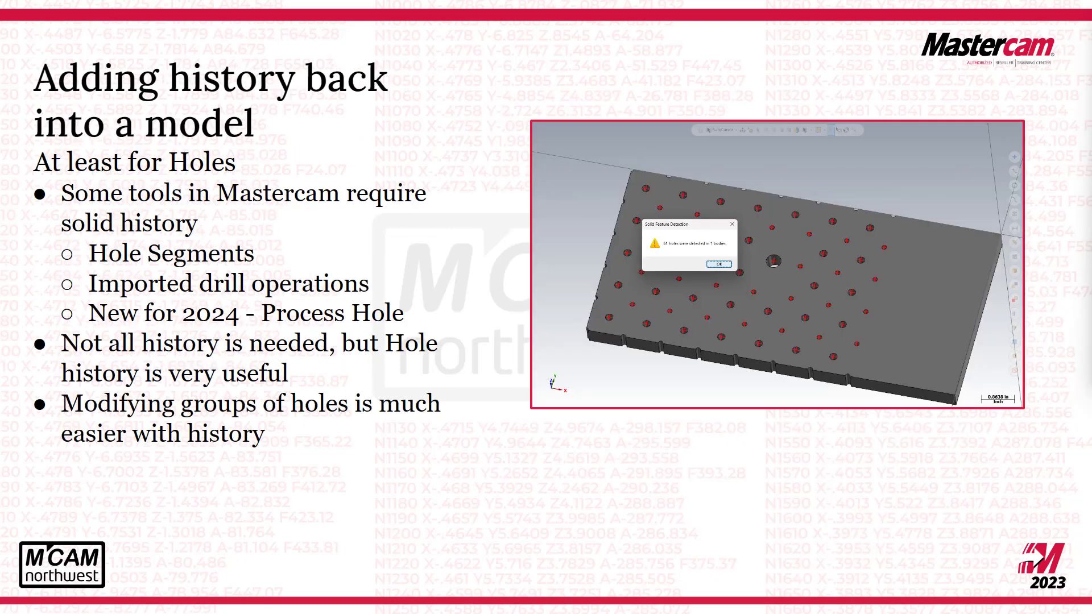